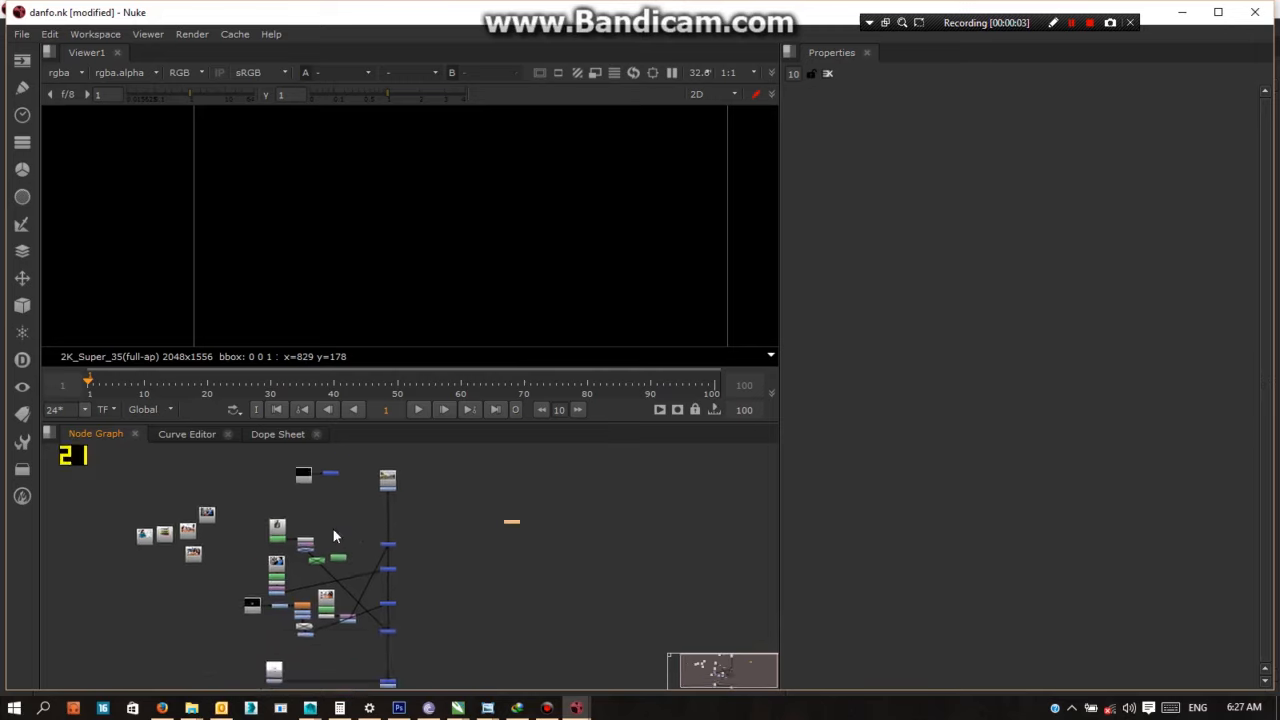
Move the background image's Read node and its attached colour correction node down, closer to the first merge on the main pipe
scroll(333, 529, down, 2)
scroll(343, 555, up, 2)
scroll(345, 551, up, 2)
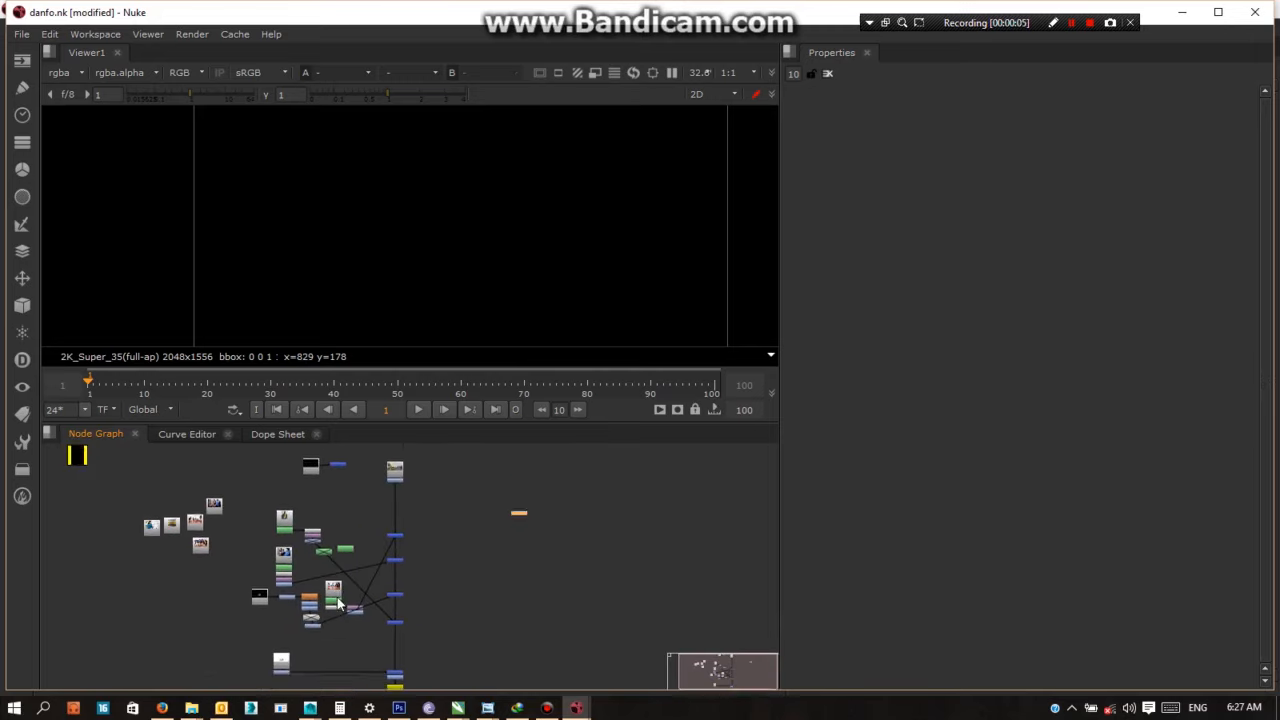
scroll(361, 572, down, 1)
middle_drag(363, 521, 364, 619)
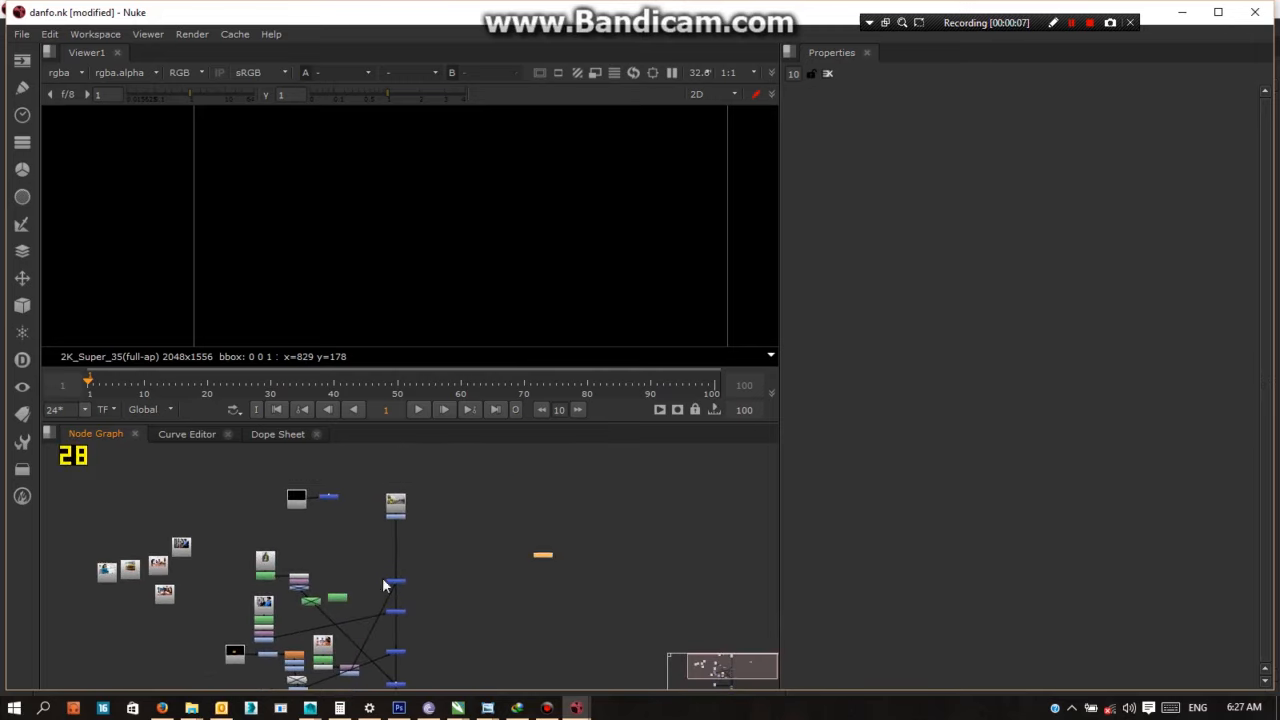
drag(449, 517, 366, 469)
drag(431, 537, 398, 542)
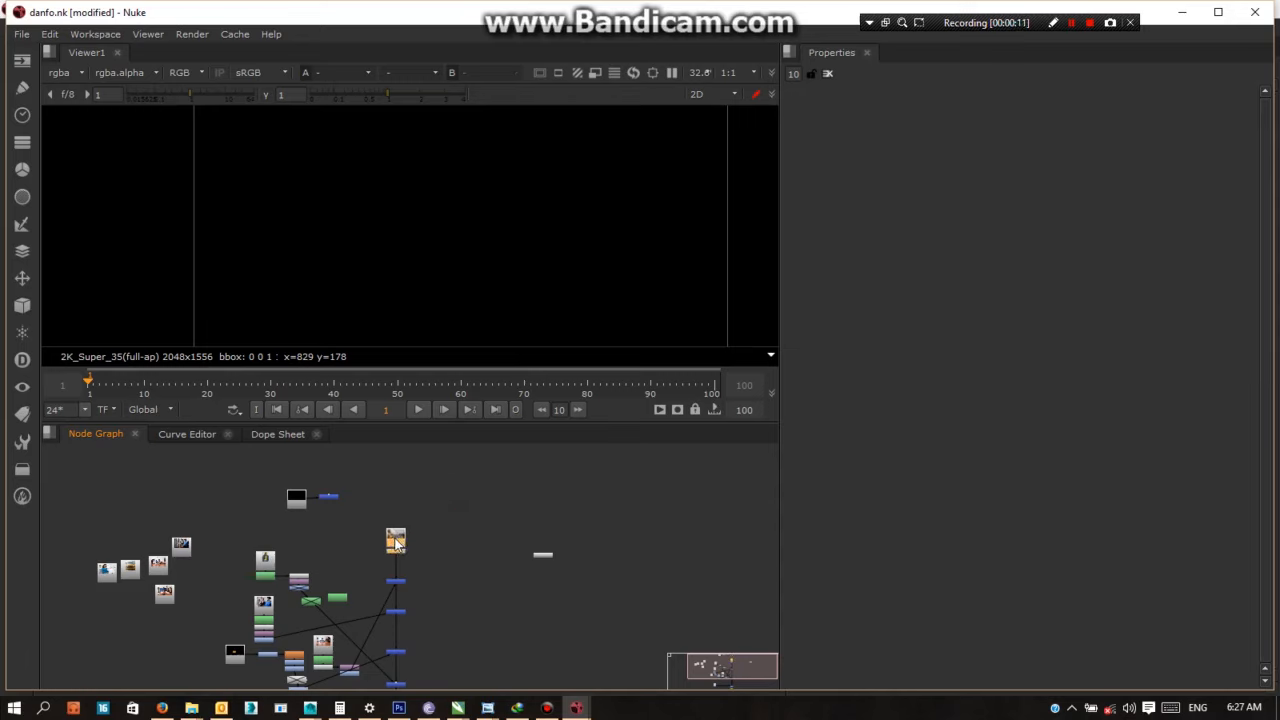
Select the bottom Read branch with its merge and Write nodes, and move them up closer to the rest of the tree
scroll(405, 580, down, 2)
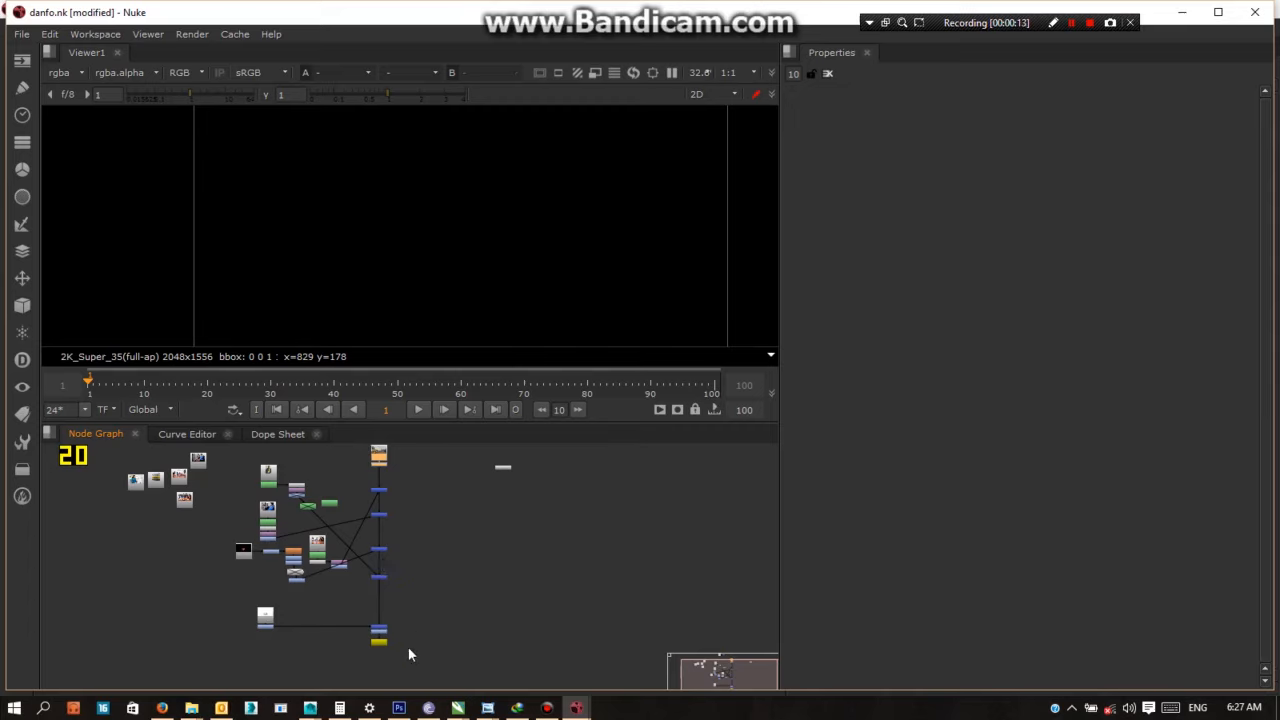
drag(437, 597, 230, 677)
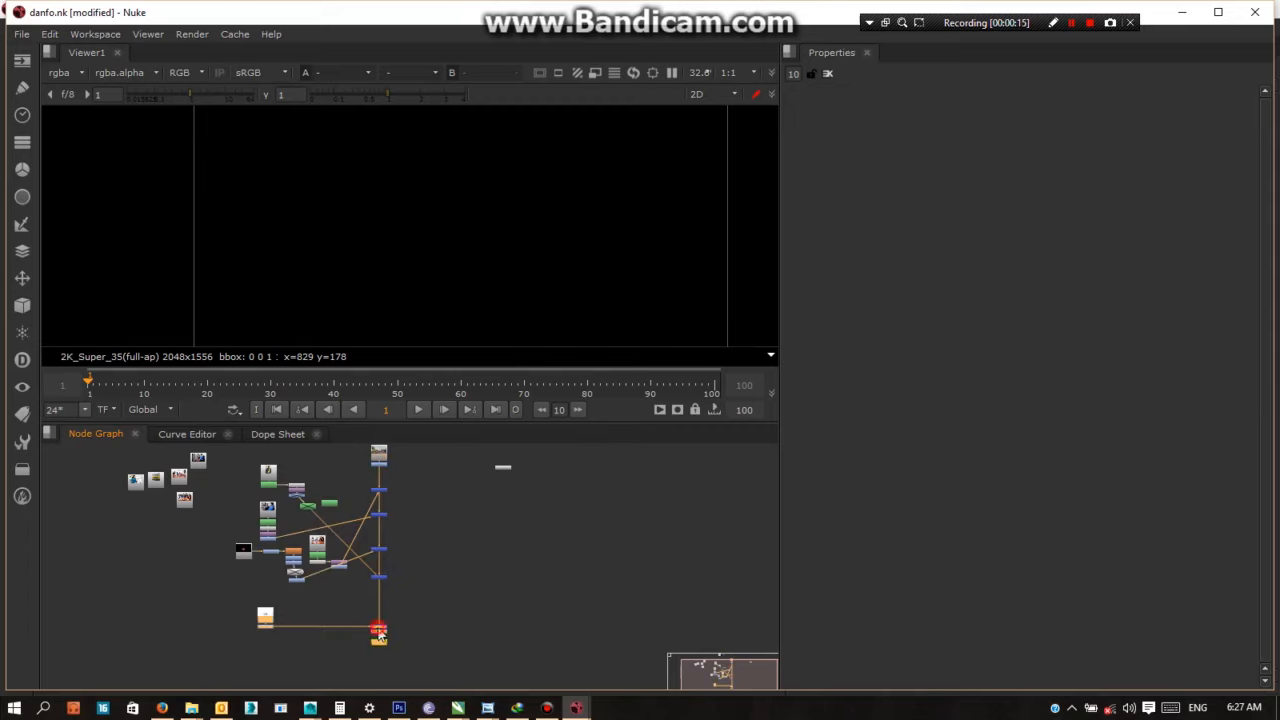
drag(379, 634, 374, 614)
middle_drag(375, 540, 345, 482)
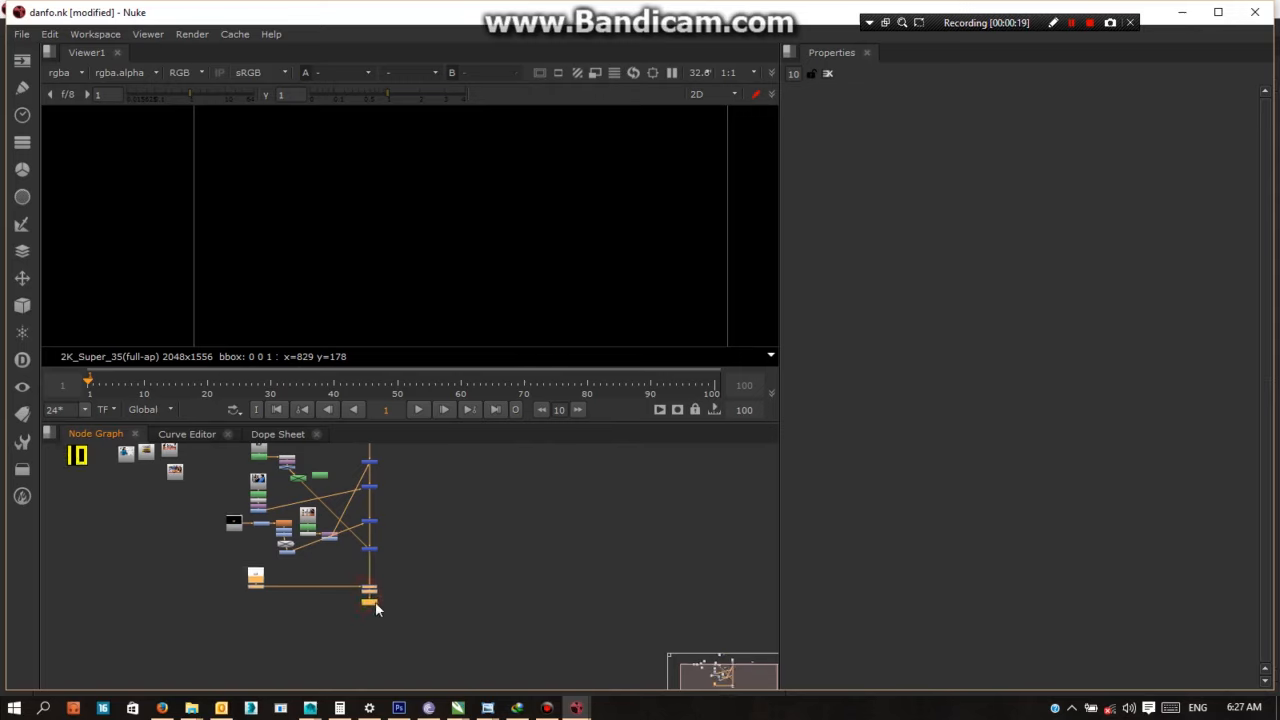
drag(365, 598, 371, 595)
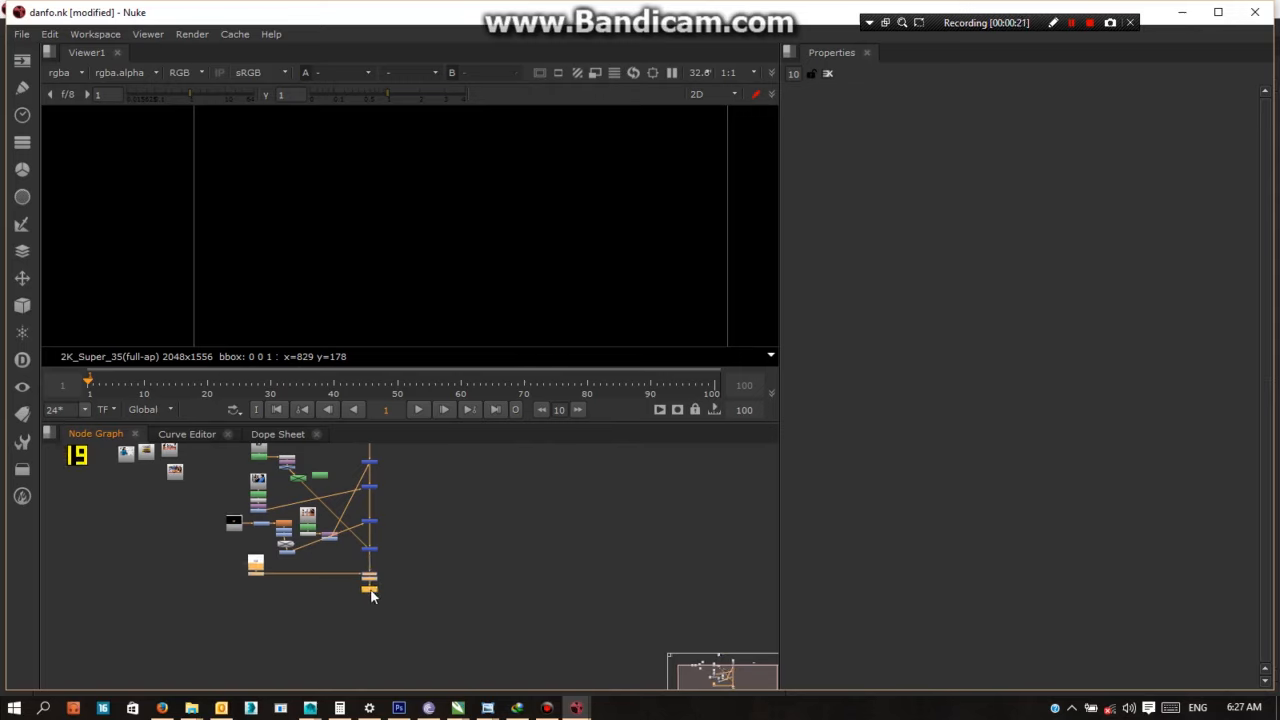
Move the Viewer node beside the yellow Write node and display the output of Write1 in the viewer
scroll(424, 619, up, 6)
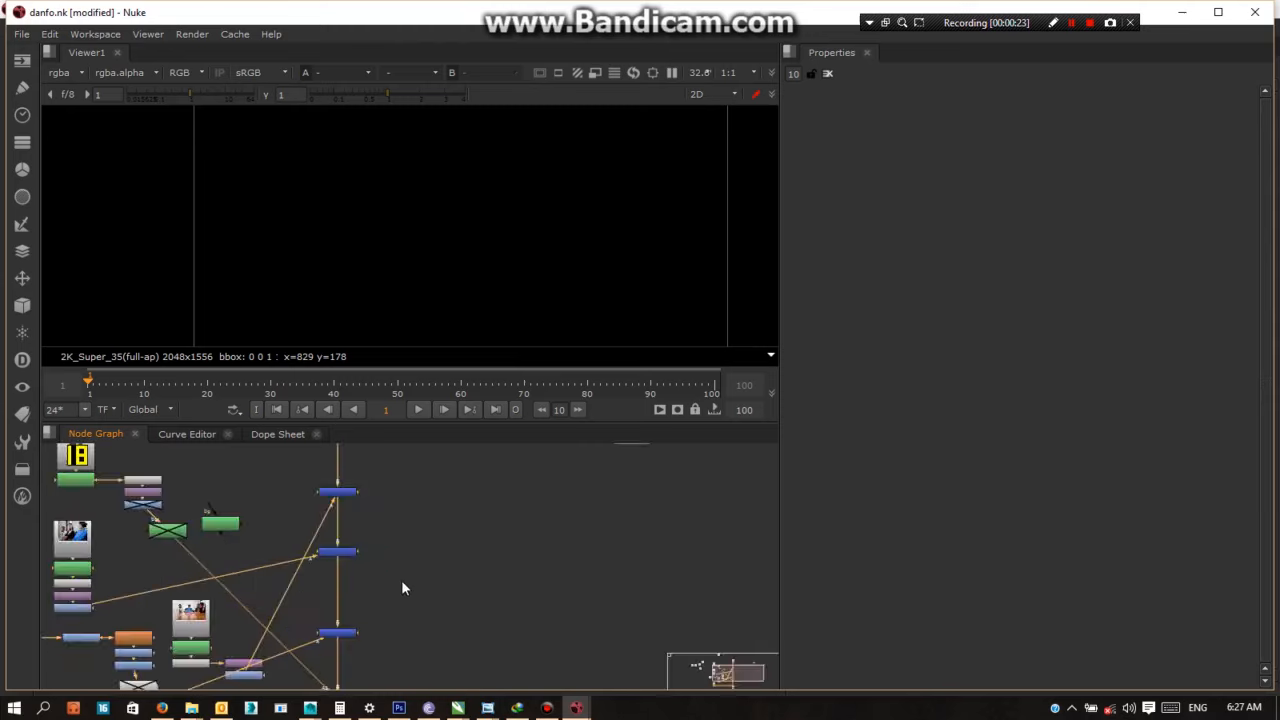
scroll(402, 580, down, 6)
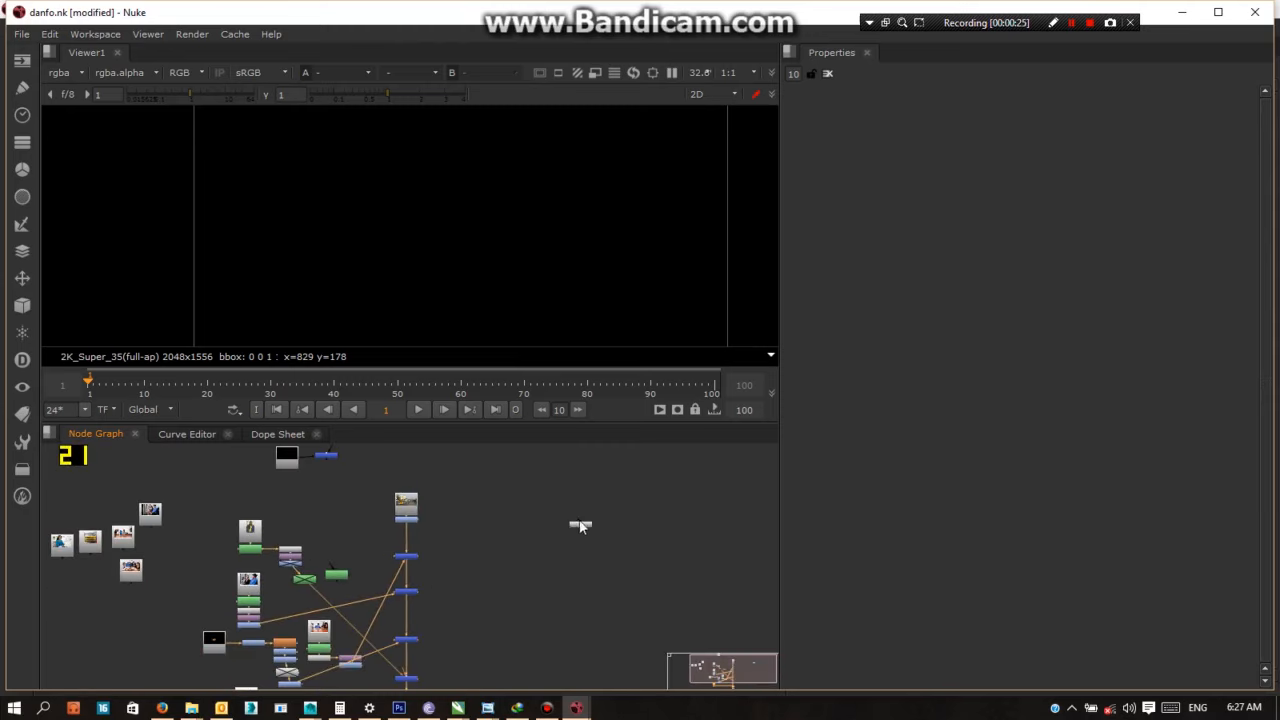
click(583, 525)
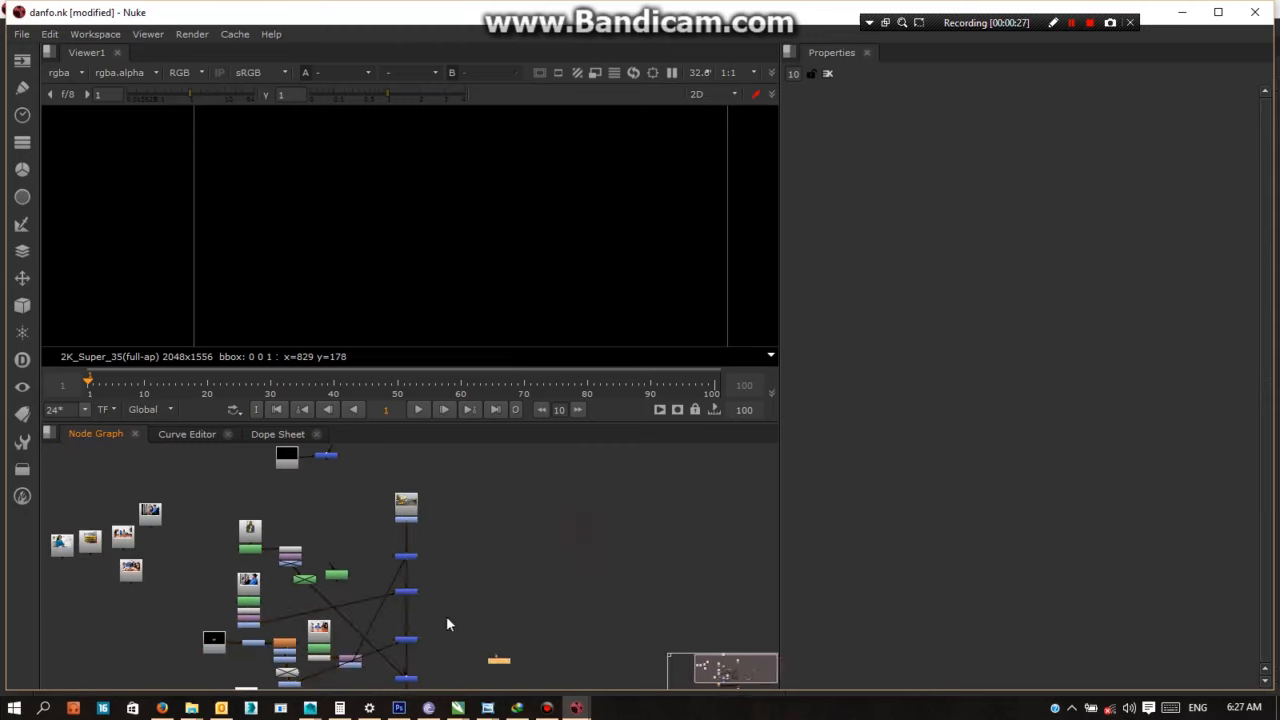
middle_drag(446, 624, 472, 585)
drag(513, 562, 463, 670)
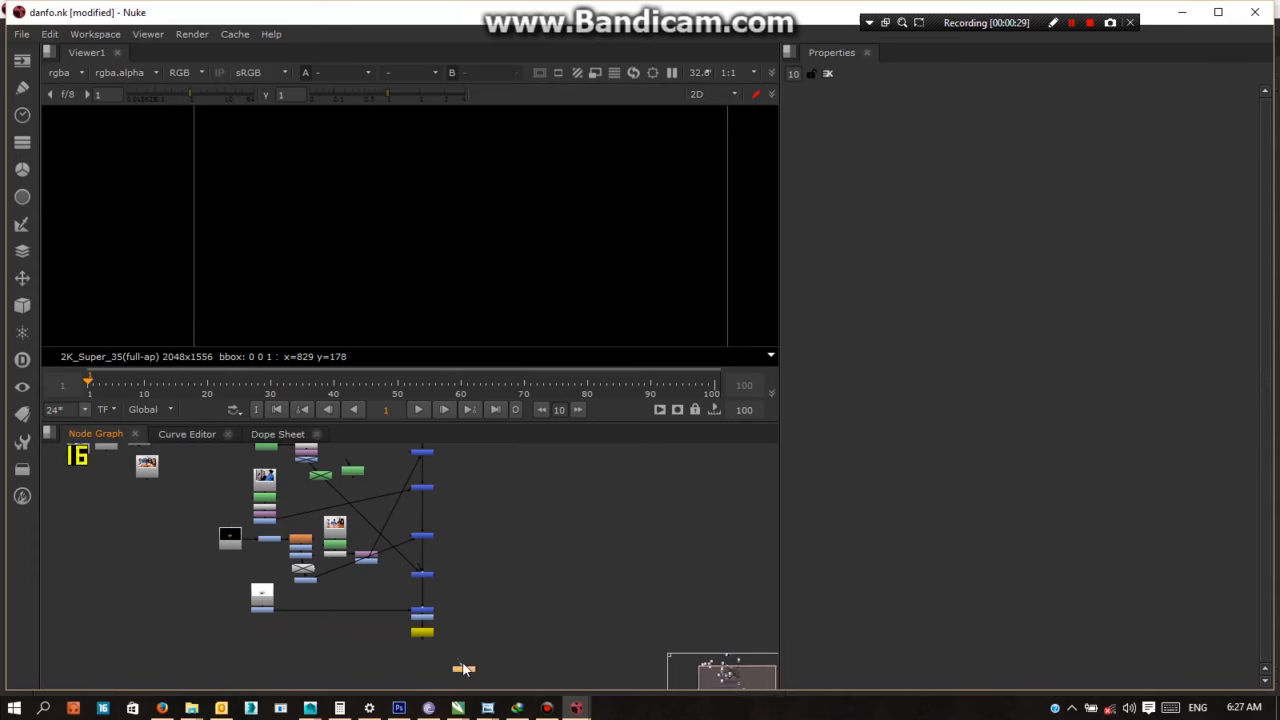
key(1)
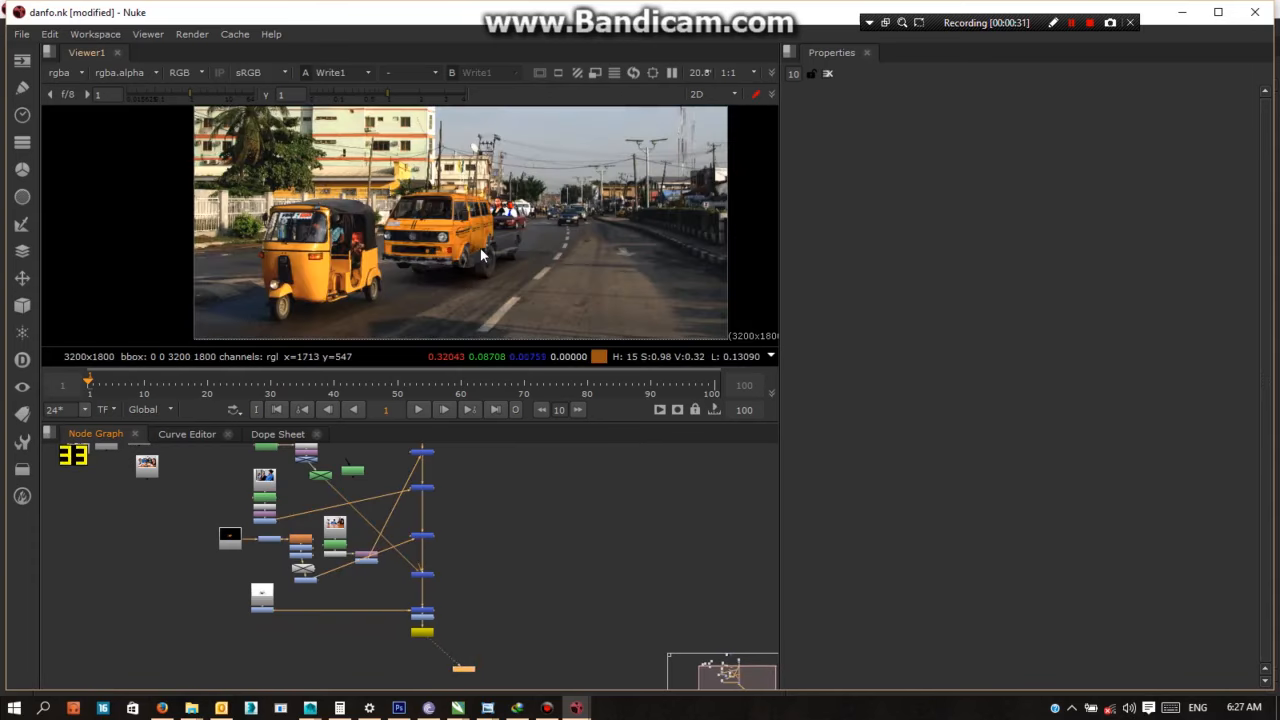
Examine the finished composite closely around the yellow van's wheels, bumper and ground contact, and compare it with the surrounding street traffic
scroll(476, 252, up, 6)
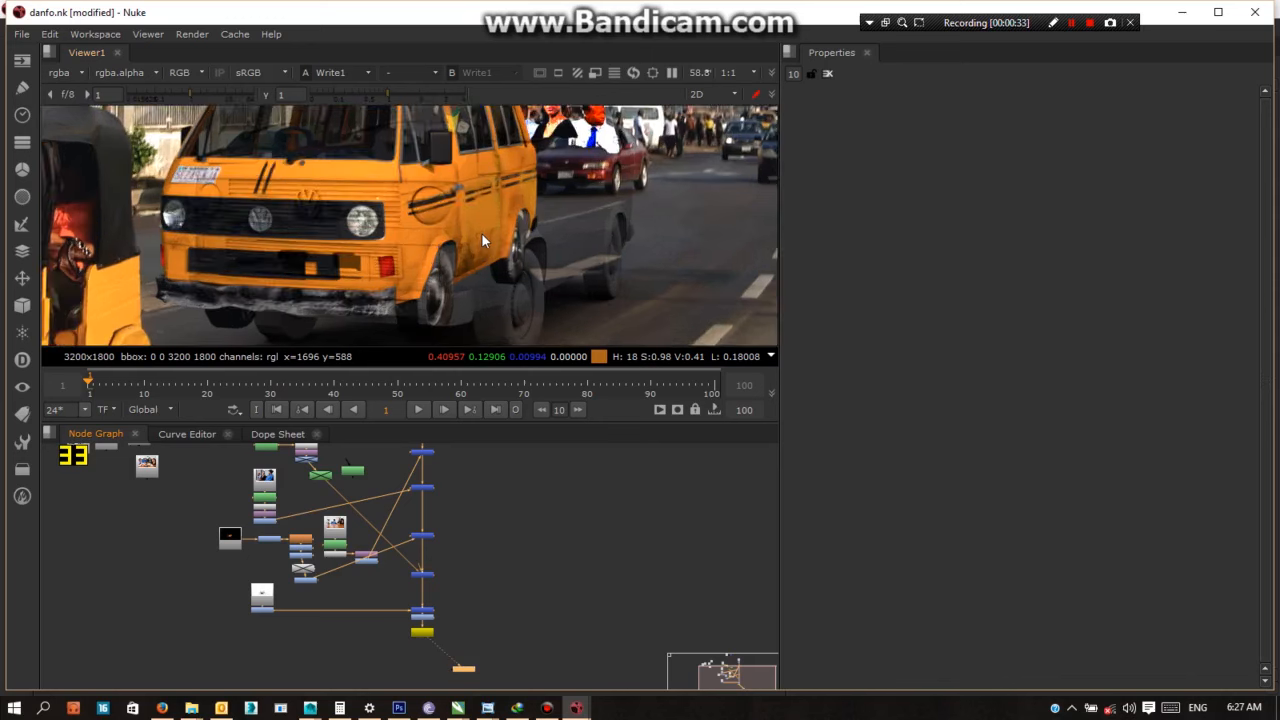
scroll(481, 233, down, 3)
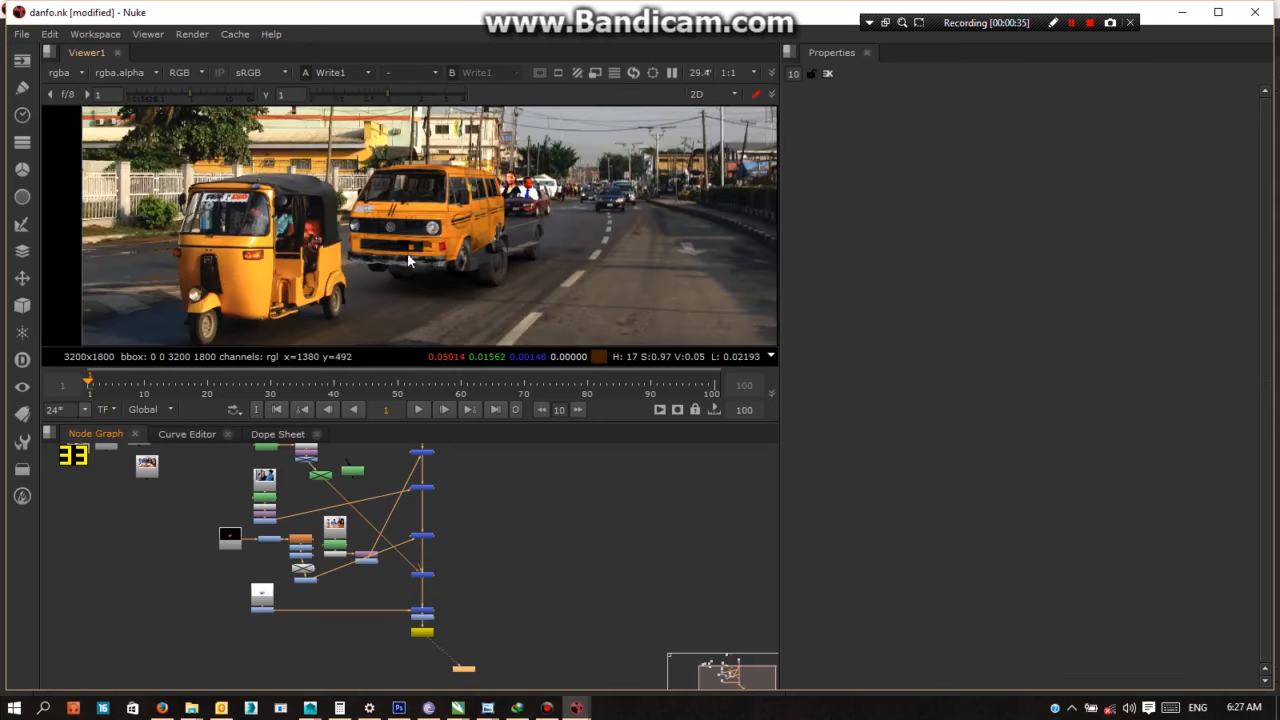
scroll(407, 243, up, 2)
scroll(407, 243, up, 2)
scroll(492, 271, down, 3)
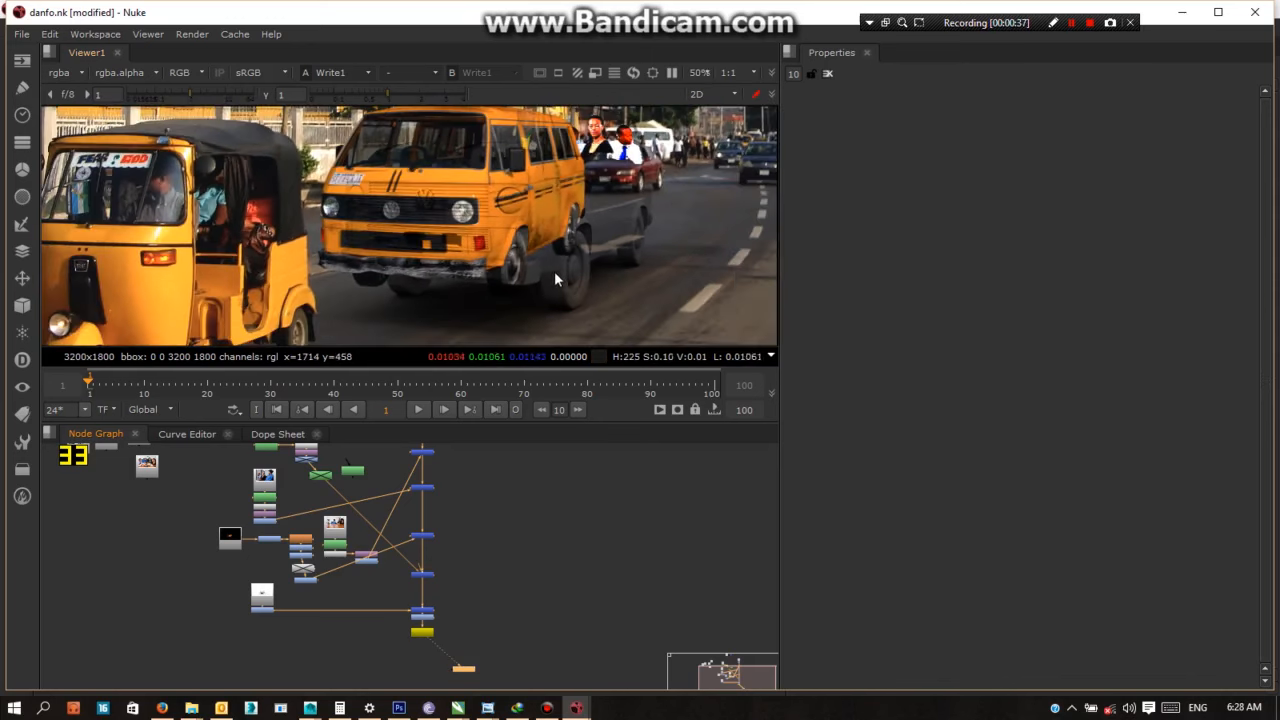
middle_drag(556, 271, 409, 334)
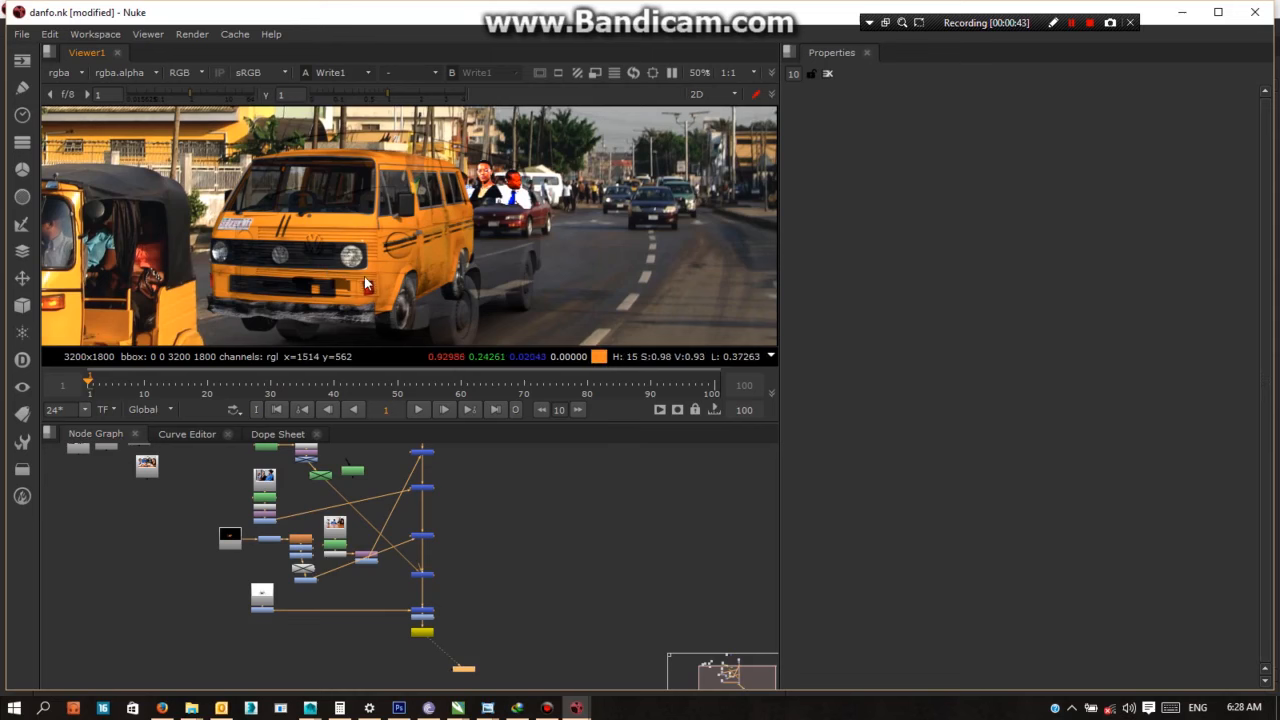
scroll(370, 272, up, 2)
scroll(373, 269, down, 2)
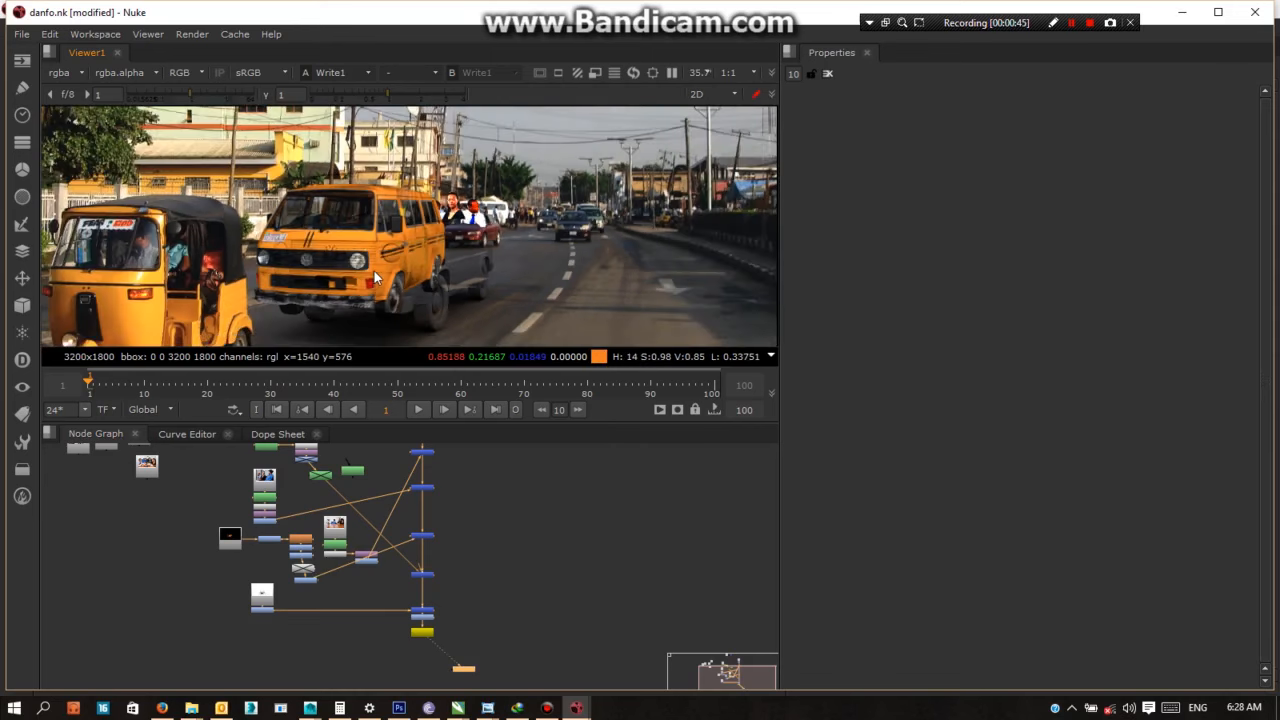
scroll(373, 269, up, 3)
scroll(373, 269, down, 1)
scroll(373, 269, down, 3)
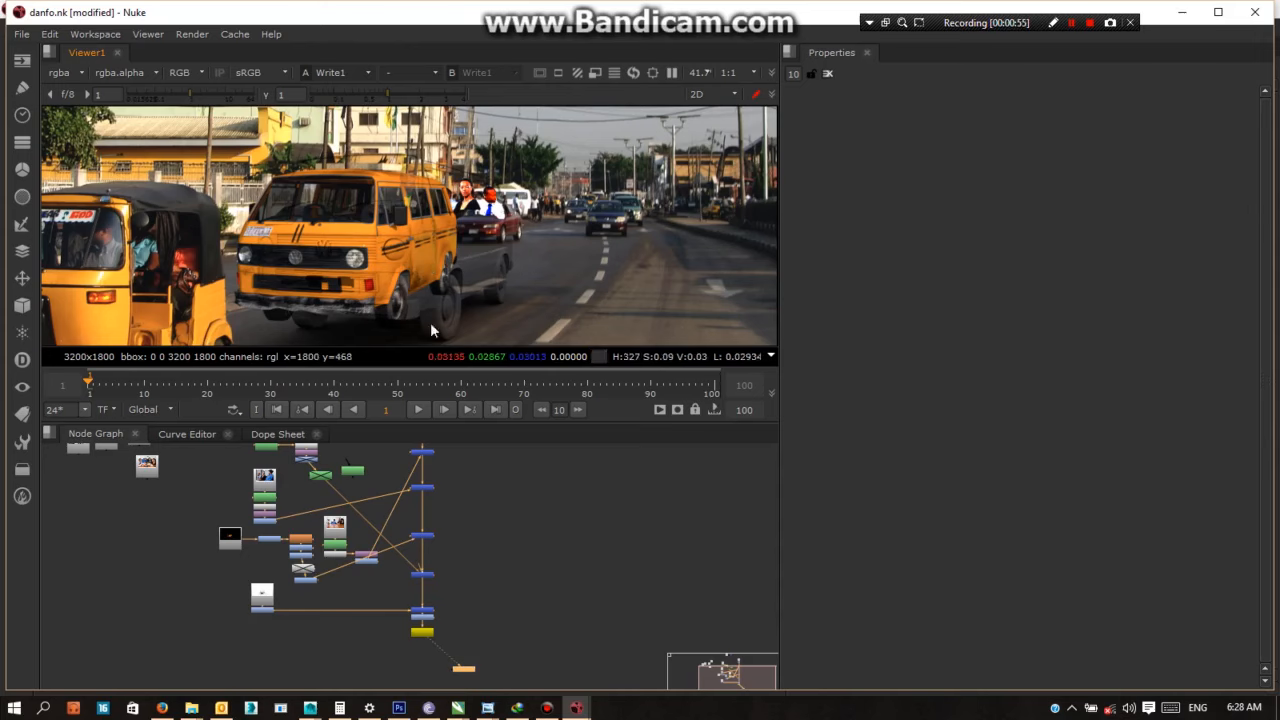
scroll(459, 235, up, 4)
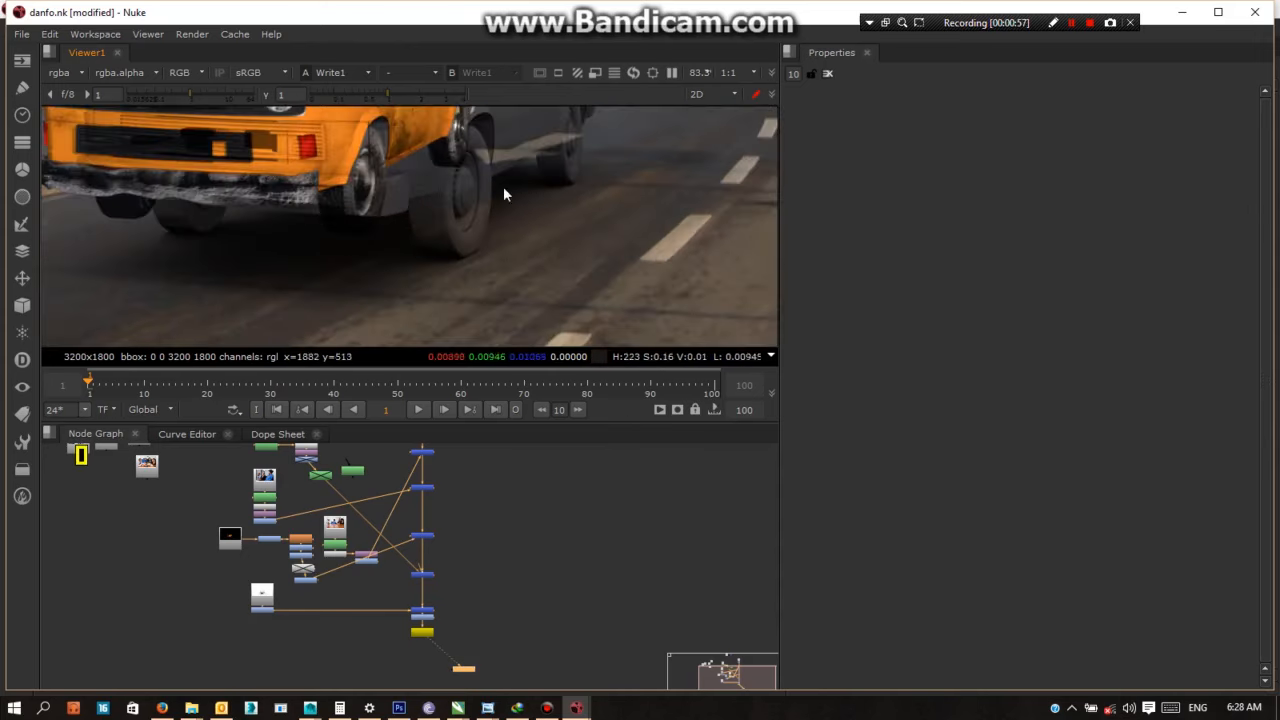
scroll(490, 210, down, 4)
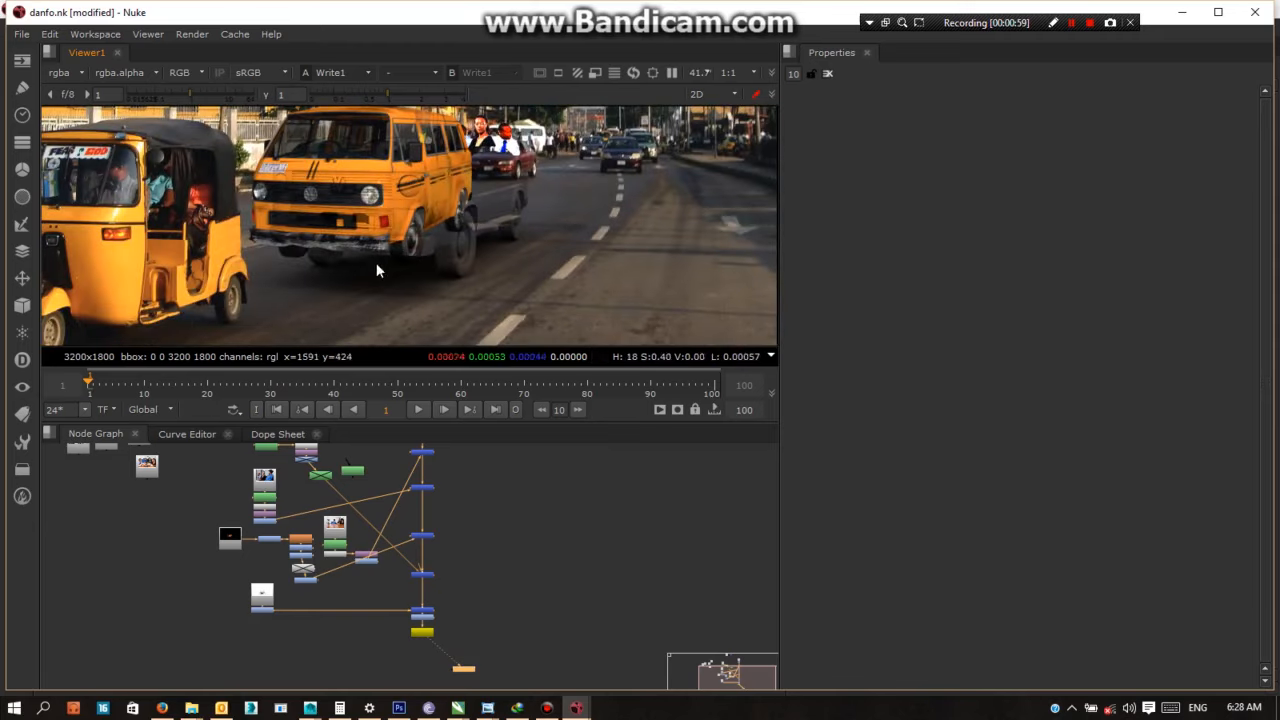
middle_drag(399, 157, 390, 250)
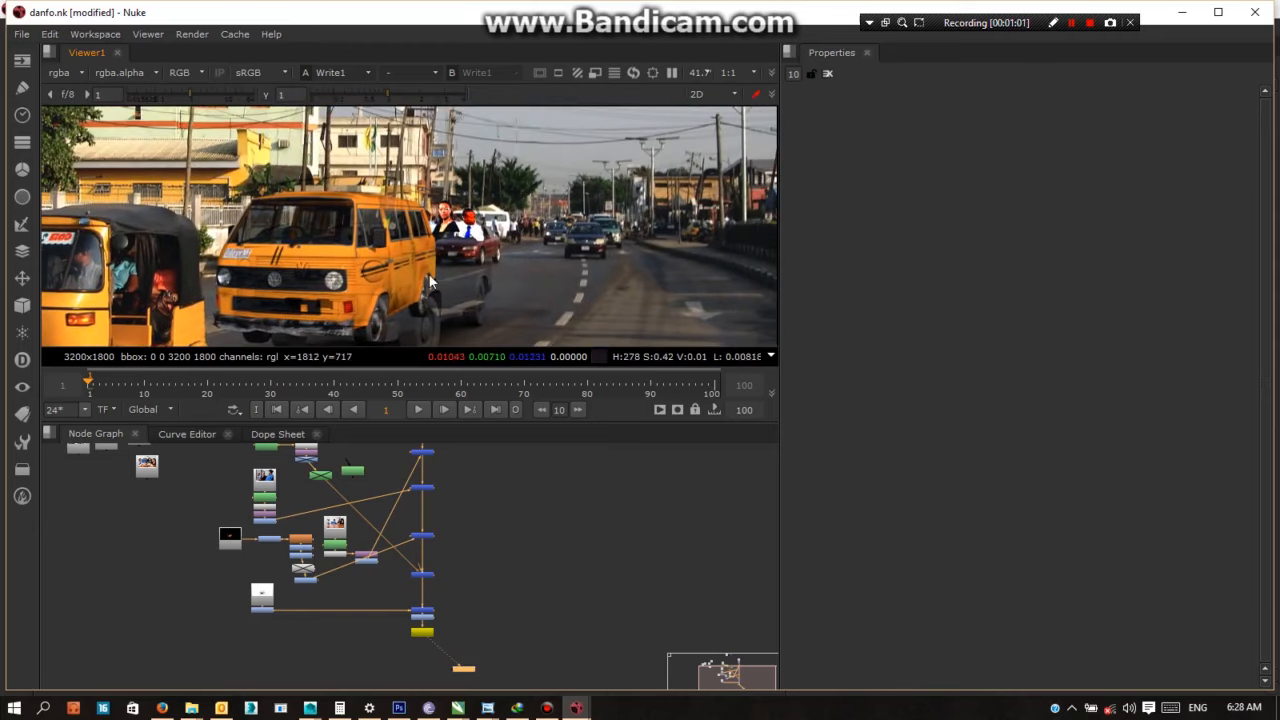
middle_drag(487, 256, 449, 194)
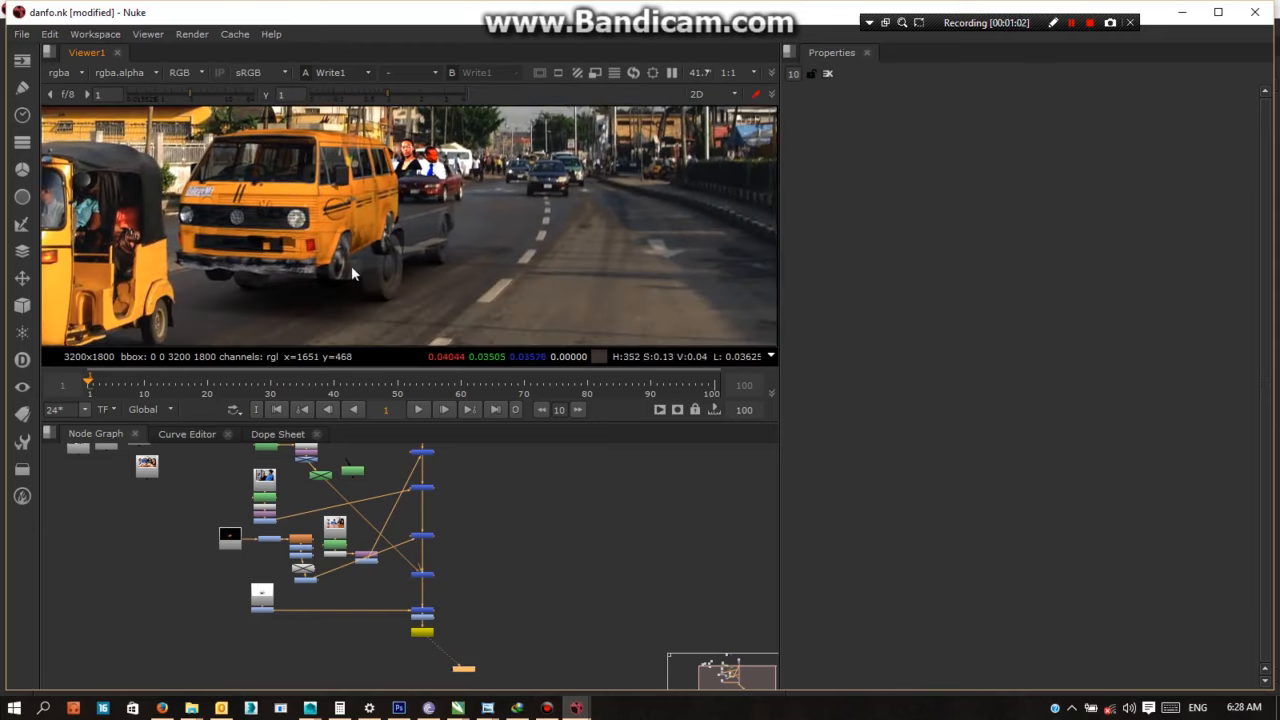
Disconnect the Viewer node from the Write node and move it away to the empty area beside the tree
click(440, 648)
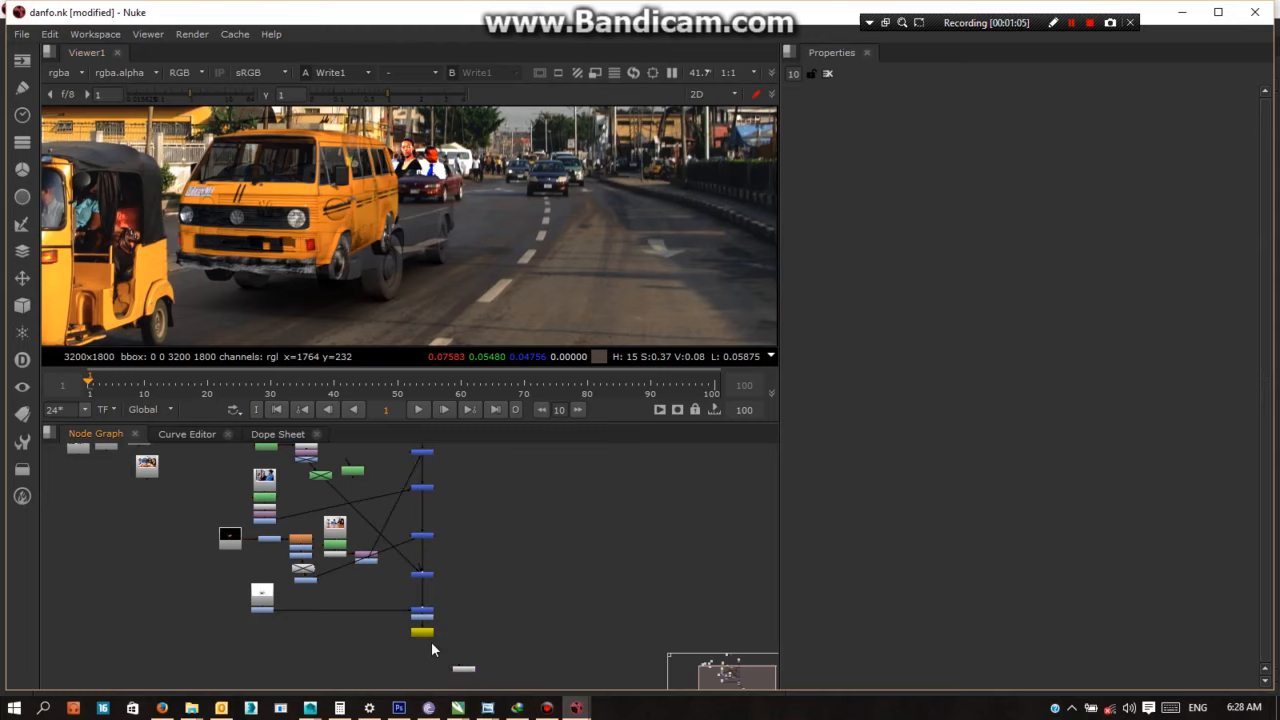
click(465, 669)
key(1)
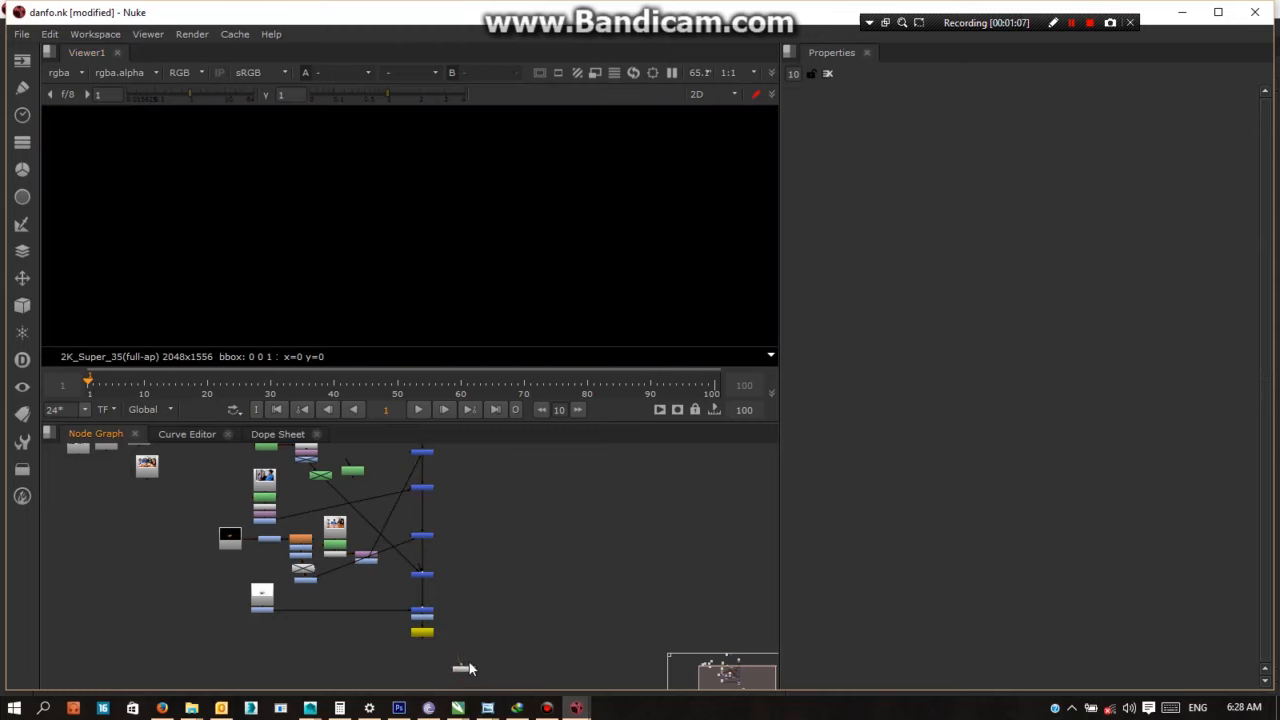
drag(465, 671, 543, 509)
Select the main compositing tree and examine its Read branches, roto nodes and merges along the main pipe
scroll(446, 546, down, 2)
middle_drag(430, 530, 411, 618)
drag(448, 686, 262, 456)
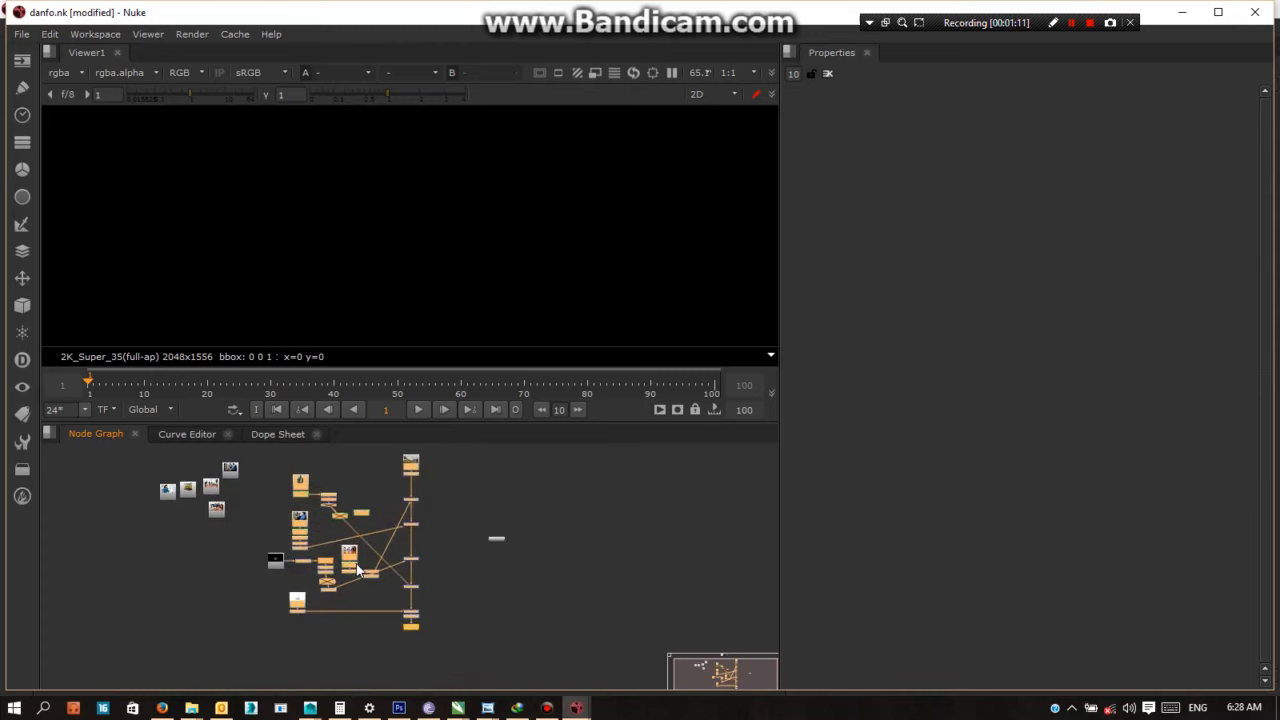
scroll(436, 536, up, 4)
middle_drag(306, 612, 428, 616)
scroll(382, 542, up, 2)
scroll(380, 540, down, 2)
scroll(427, 620, down, 2)
middle_drag(404, 565, 350, 600)
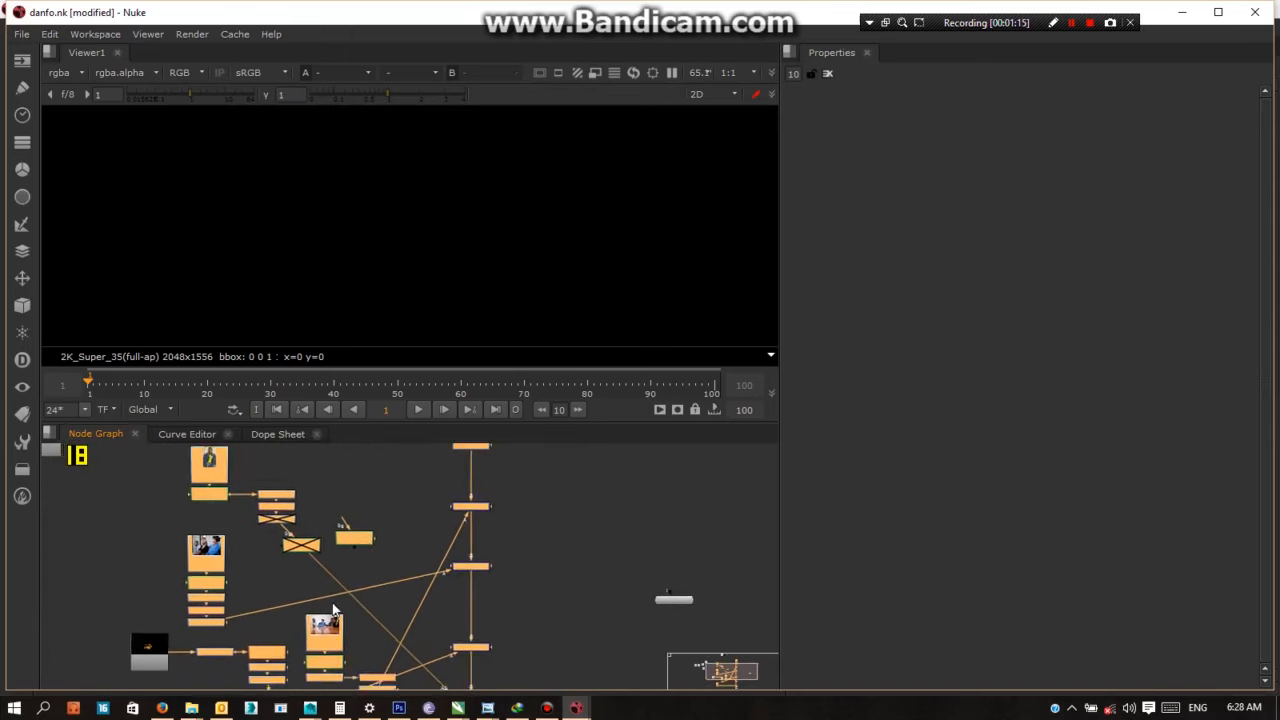
scroll(321, 591, down, 2)
Clear the tree selection and move the Viewer node slightly higher in the empty area of the node graph
click(531, 601)
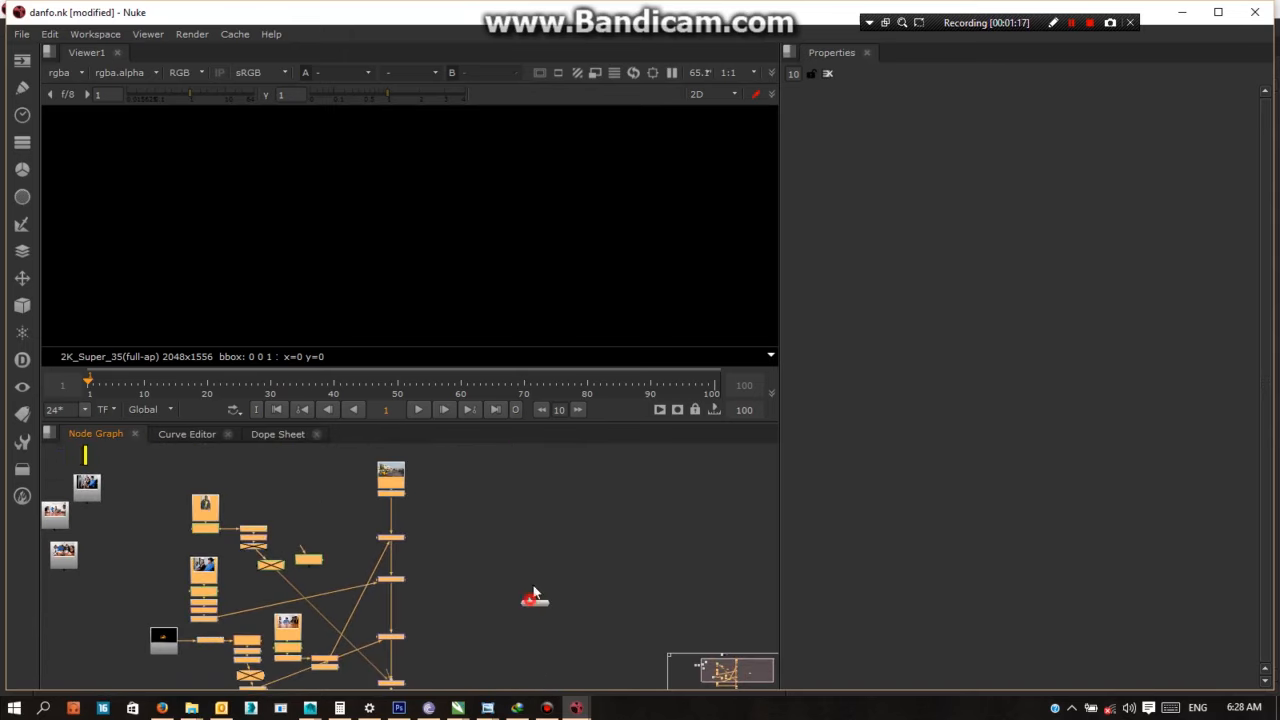
click(536, 601)
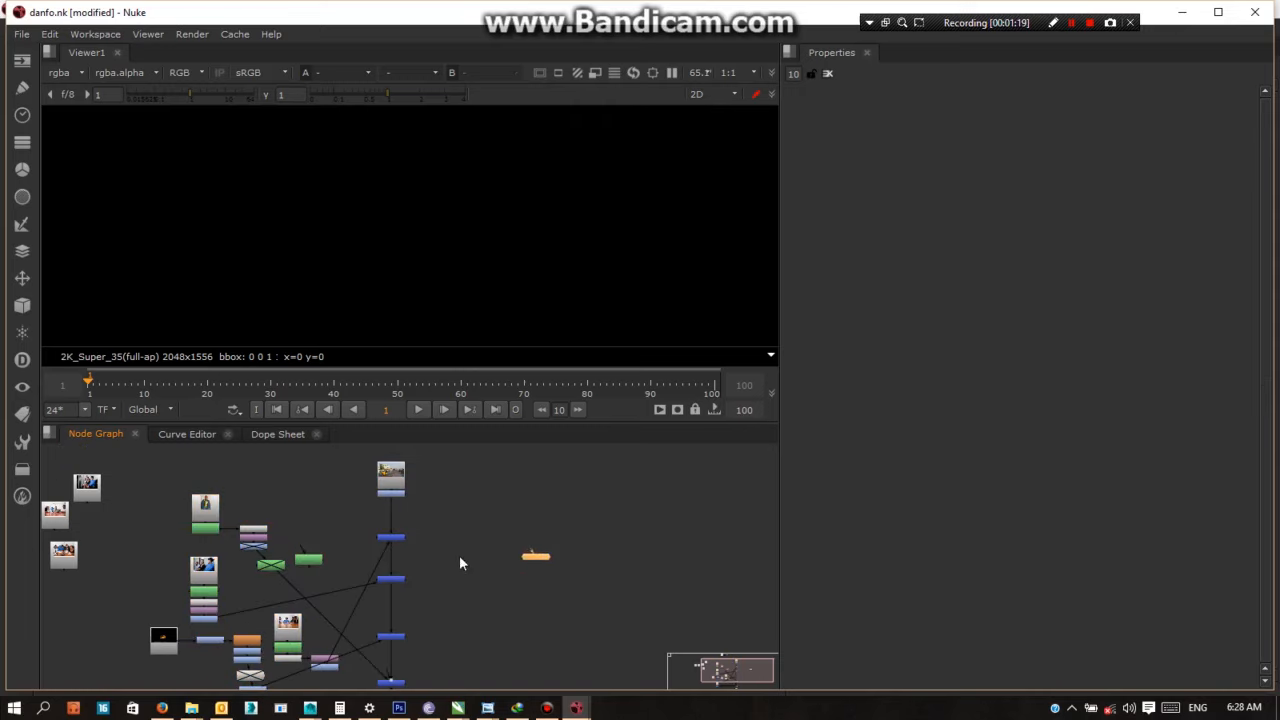
scroll(446, 557, up, 3)
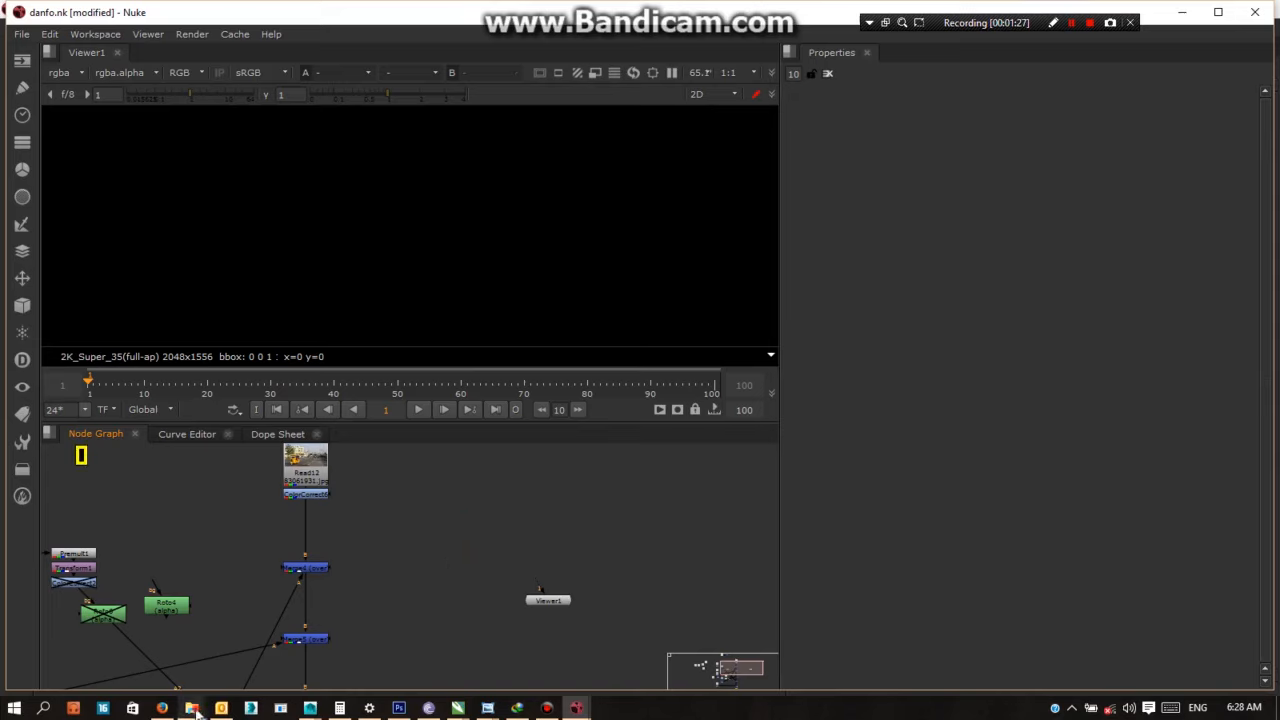
Switch to the File Explorer images folder, move its window up to uncover the node graph, and return to Nuke
mouse_move(191, 708)
click(733, 623)
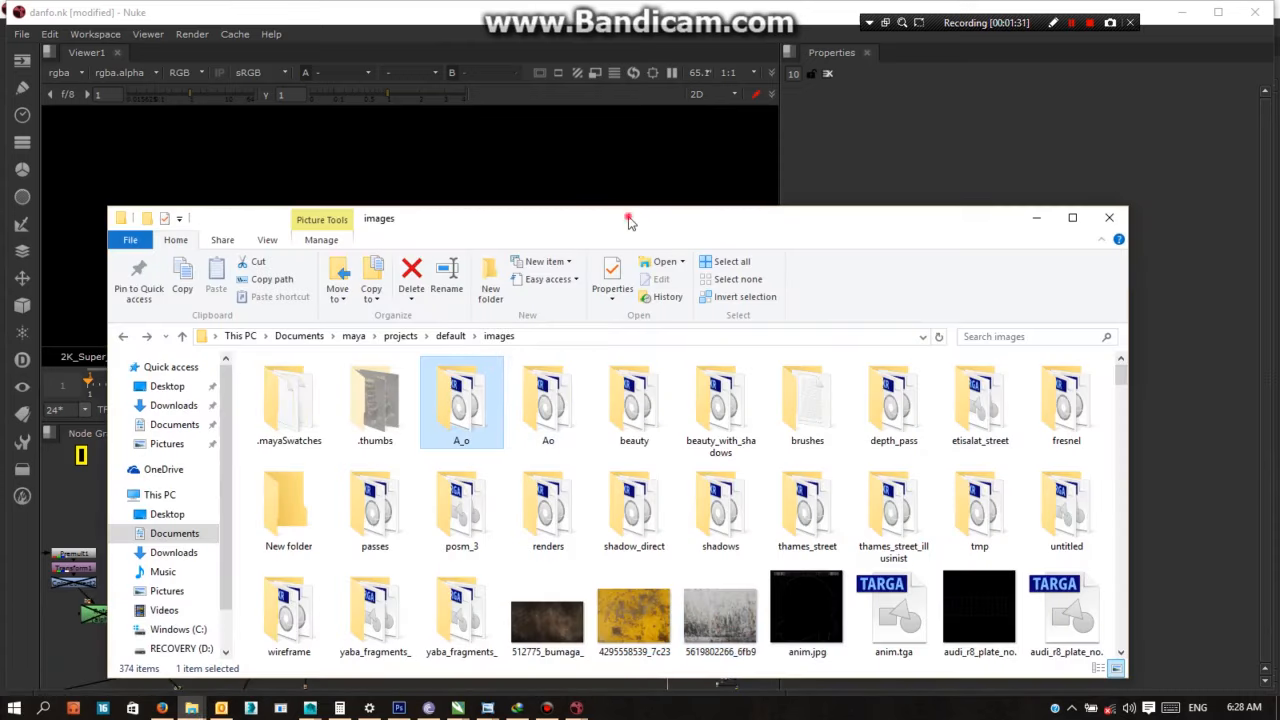
drag(629, 221, 784, 21)
click(448, 577)
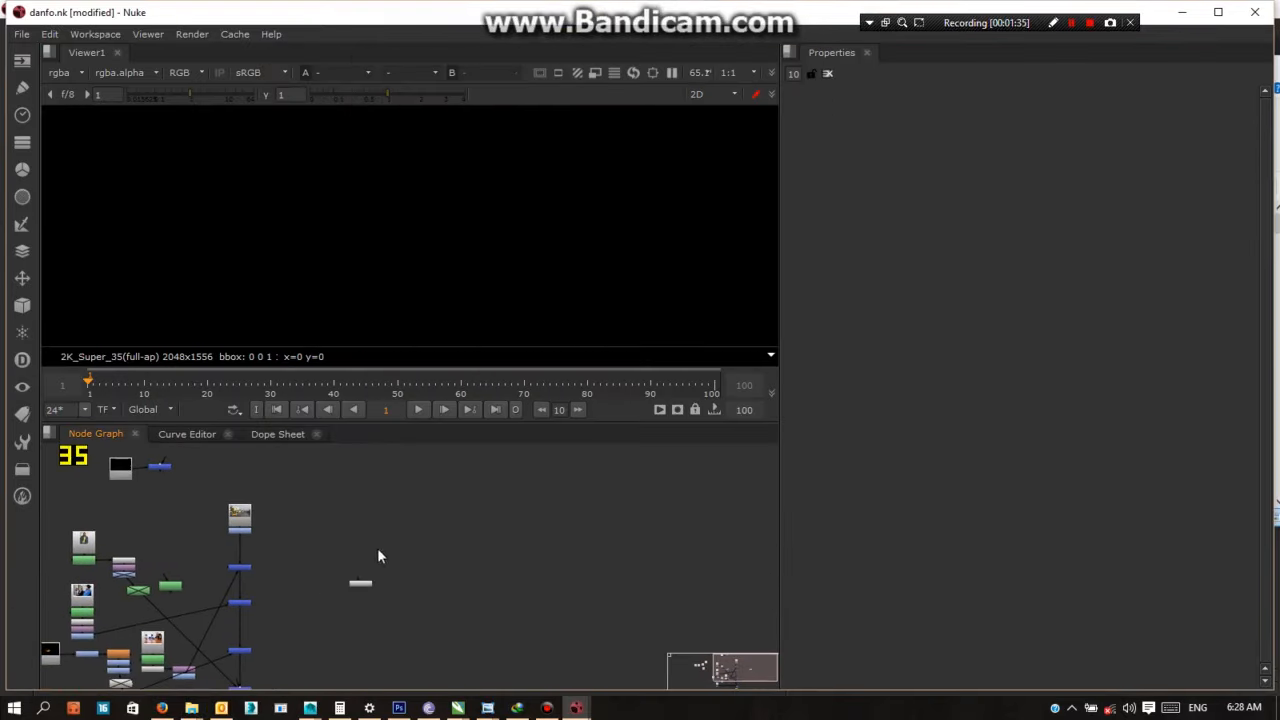
Switch to the File Explorer images folder and import camera1.exr from A_o/danfo_comp into the empty area of the Nuke node graph
mouse_move(191, 708)
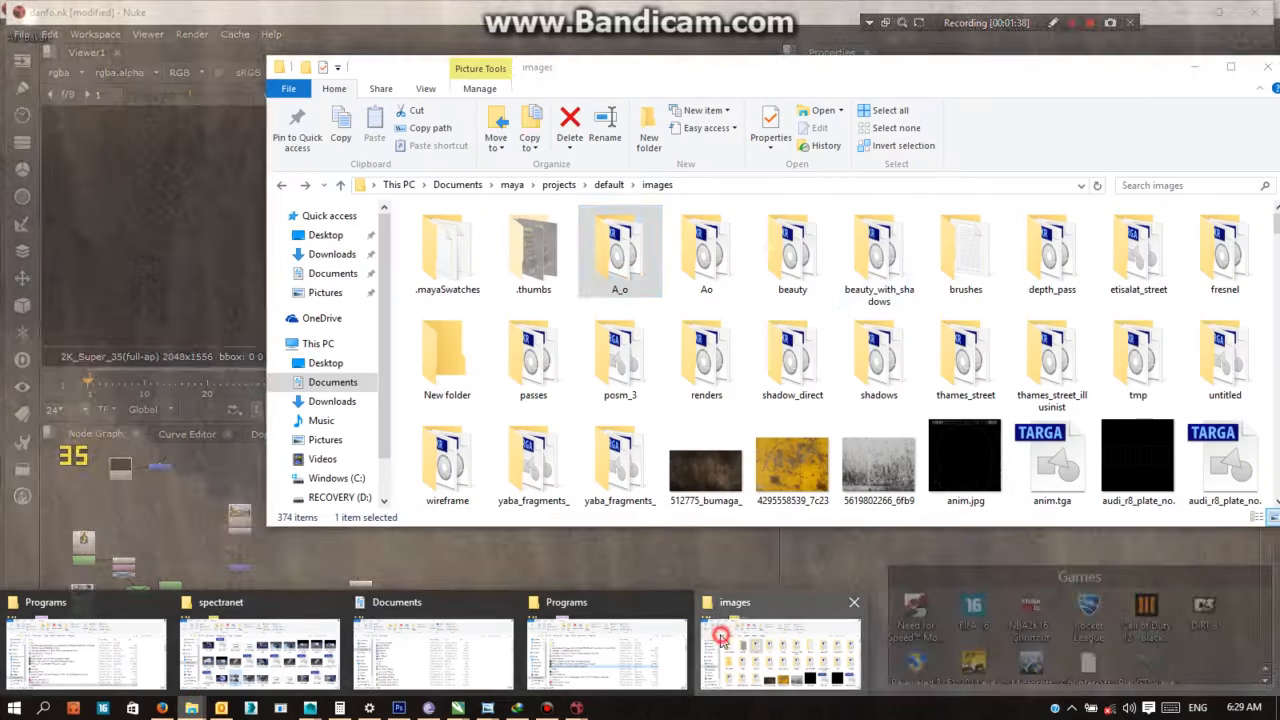
click(720, 645)
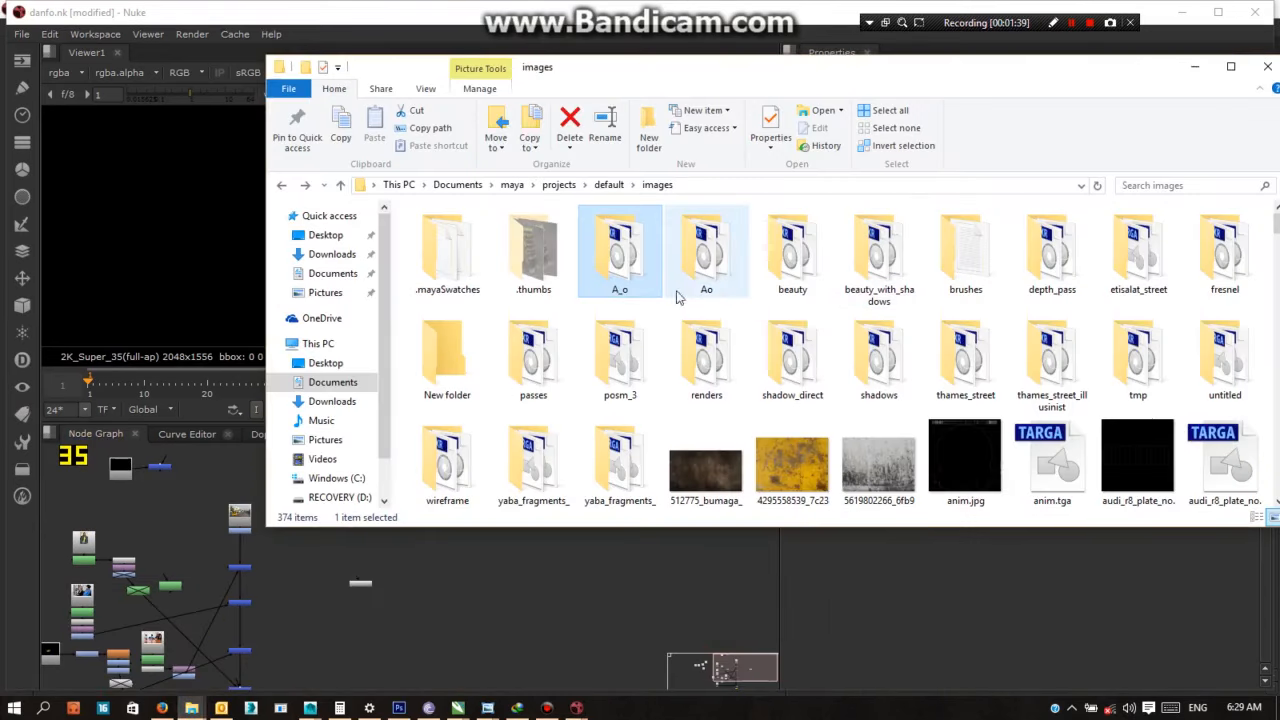
double_click(615, 262)
double_click(442, 262)
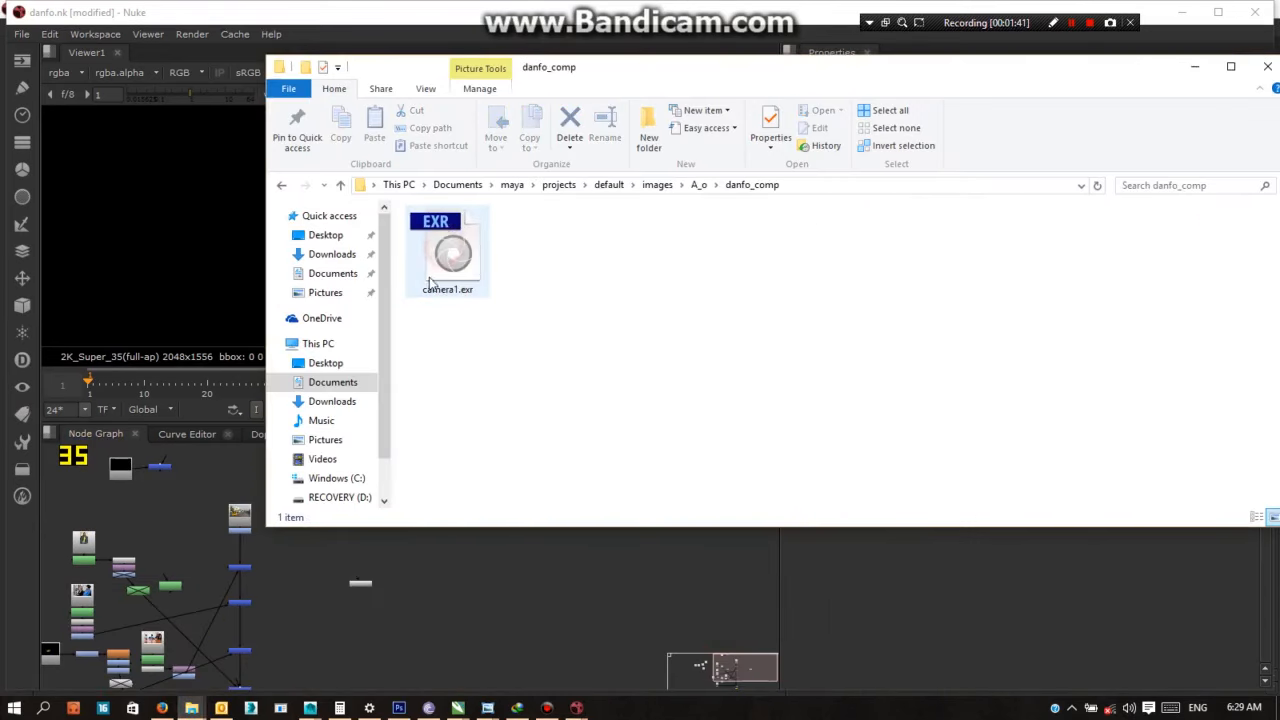
click(443, 266)
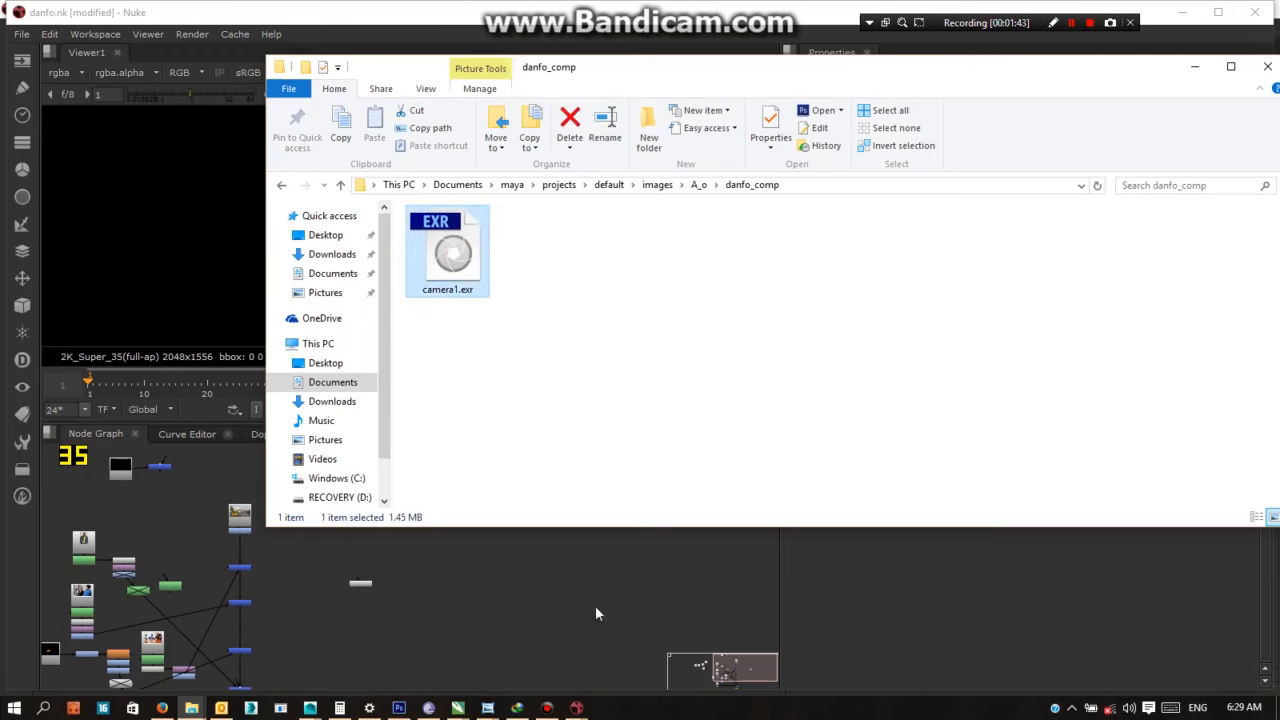
drag(585, 600, 580, 594)
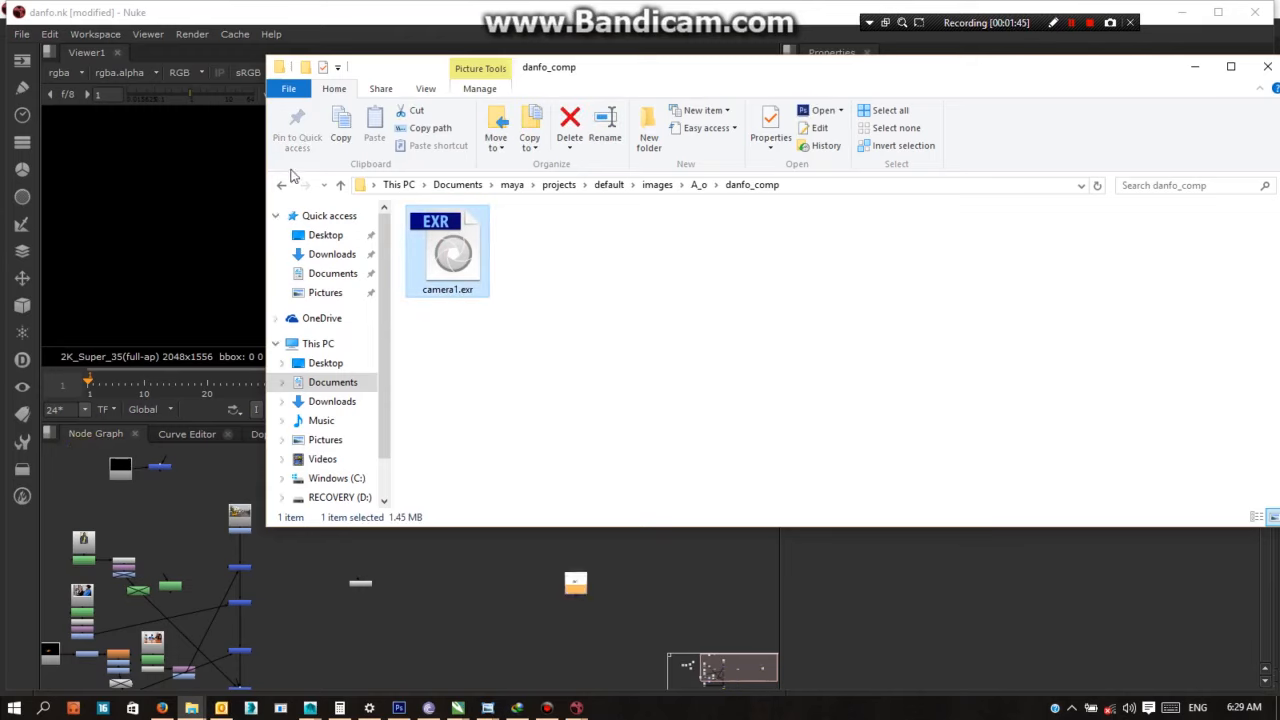
Return to the images folder and import camera1.exr from shadows/danfo_comp into the node graph beside the ambient occlusion pass
click(282, 186)
click(282, 186)
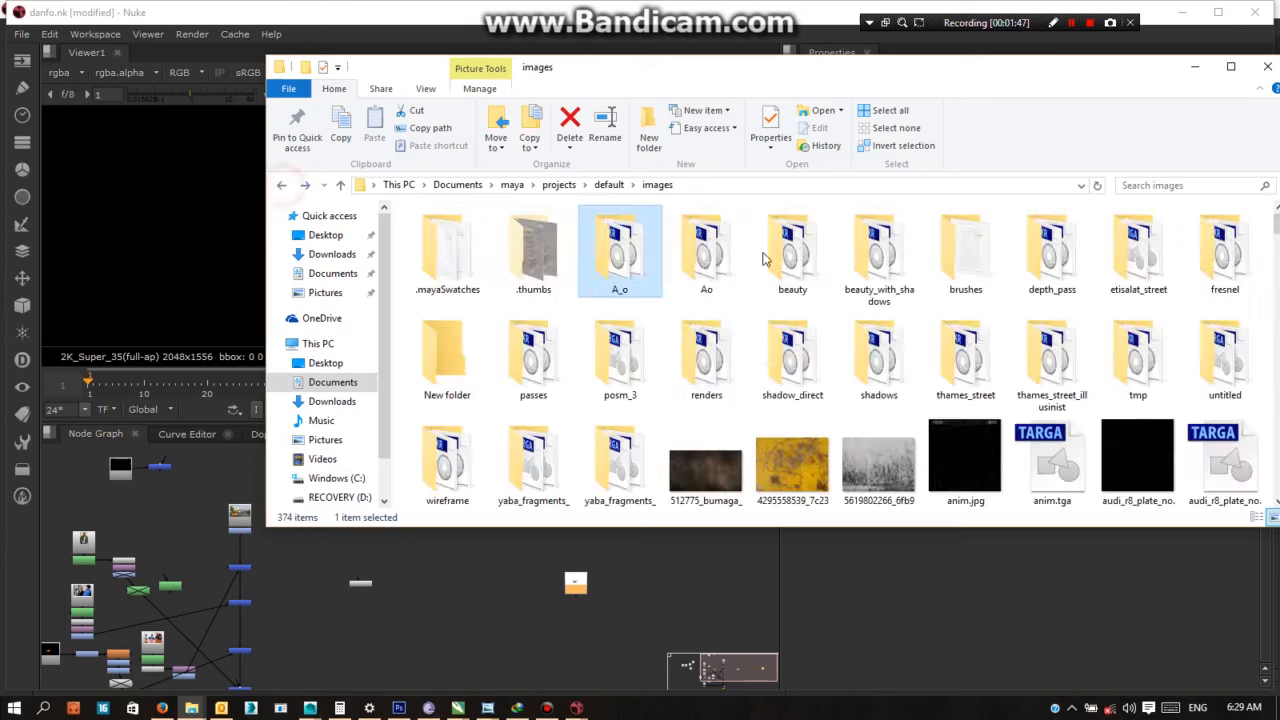
double_click(893, 357)
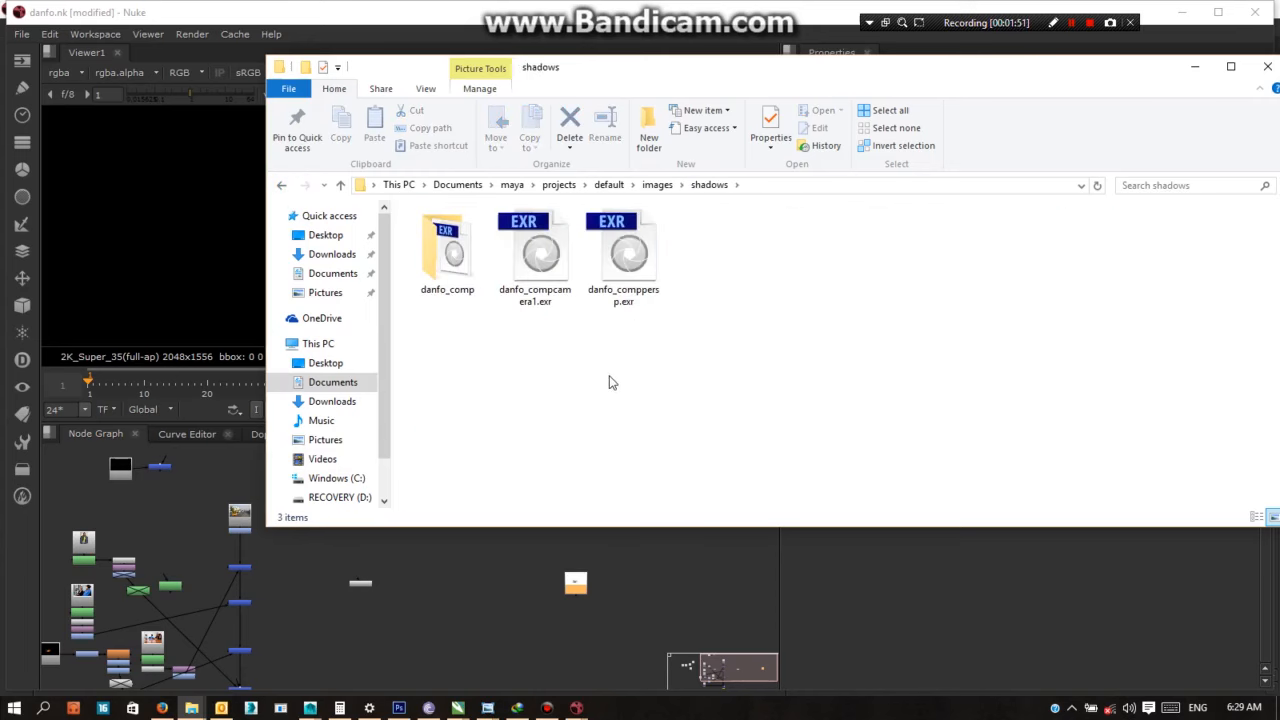
double_click(447, 255)
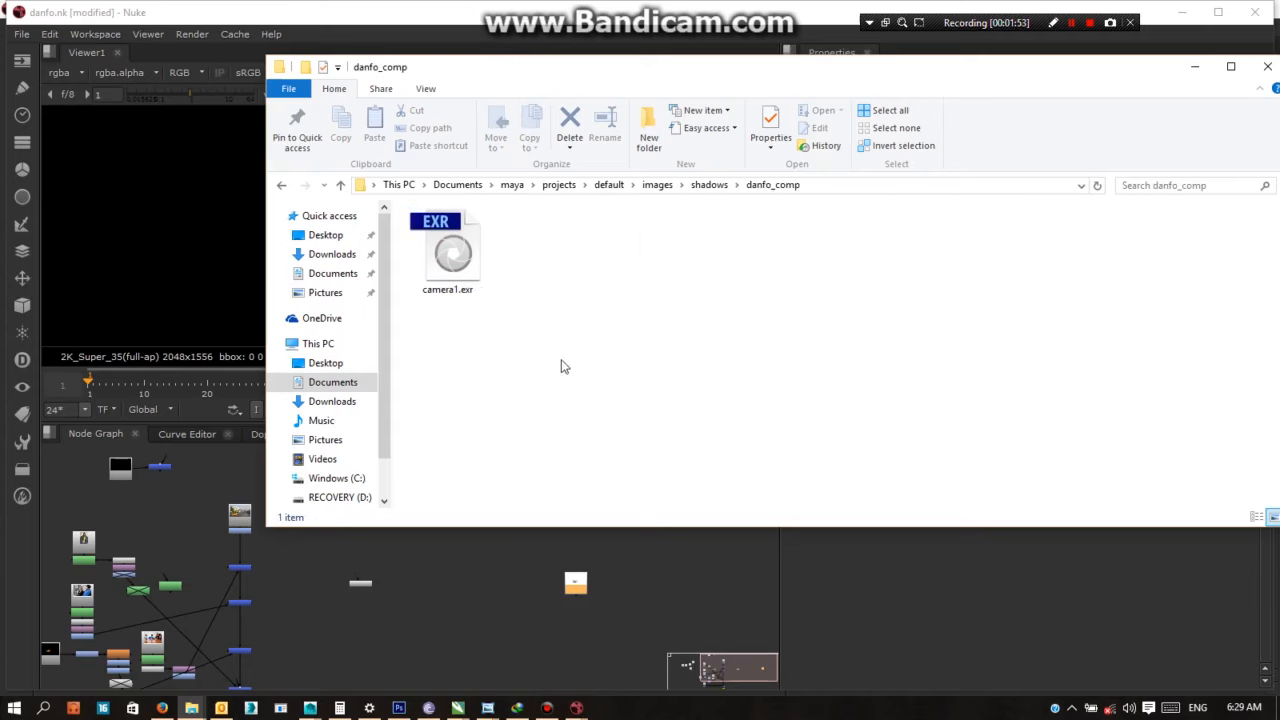
drag(450, 262, 543, 627)
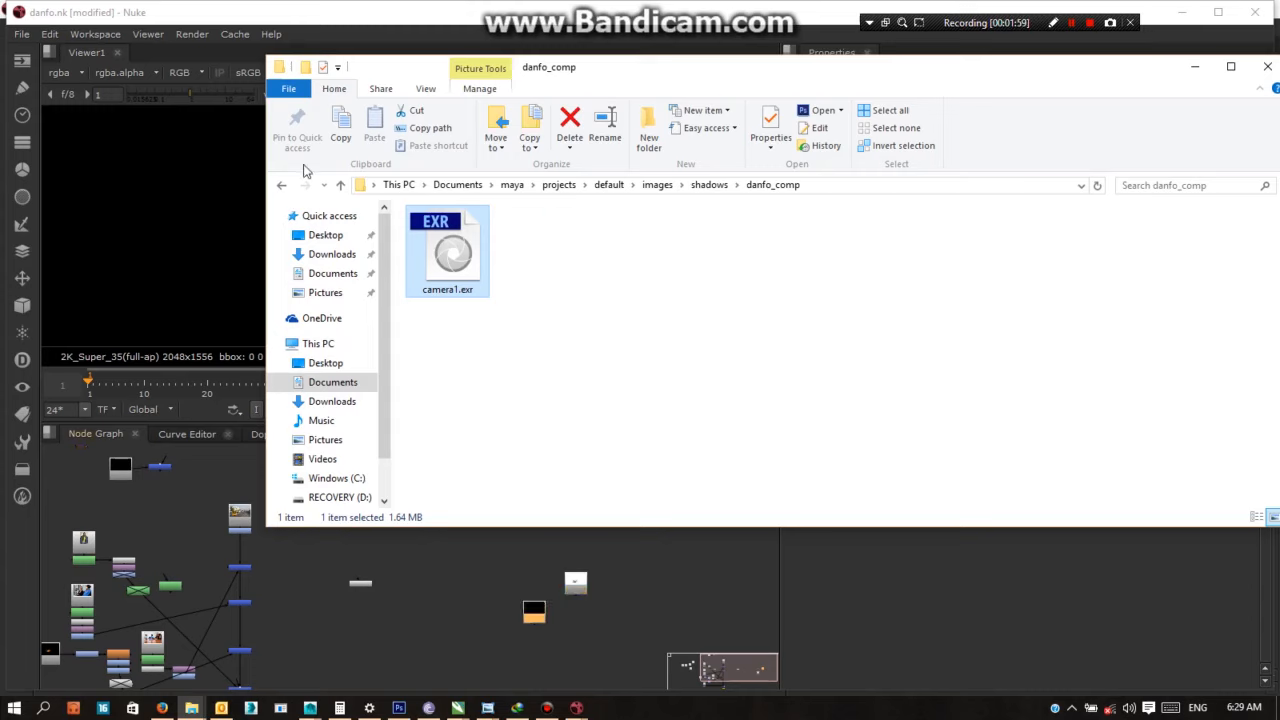
Import beauty.exr from the images/beauty folder into the node graph and minimize the File Explorer window
click(280, 186)
click(281, 185)
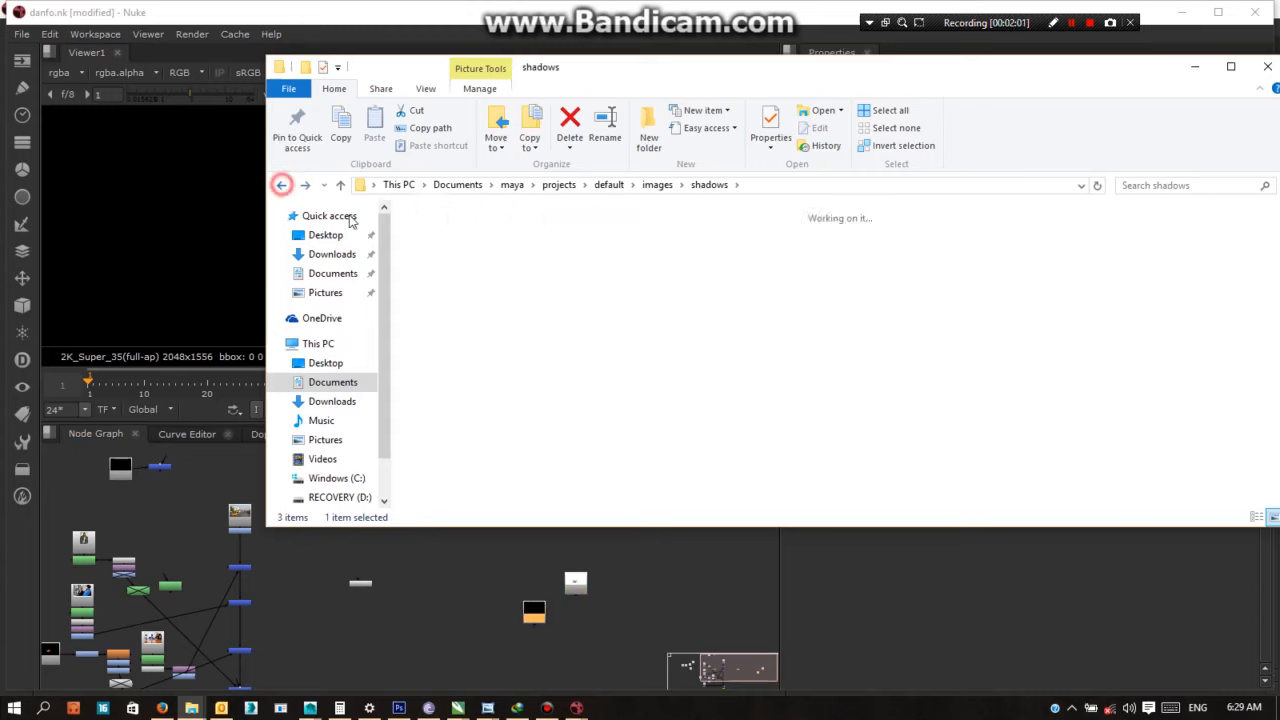
double_click(780, 260)
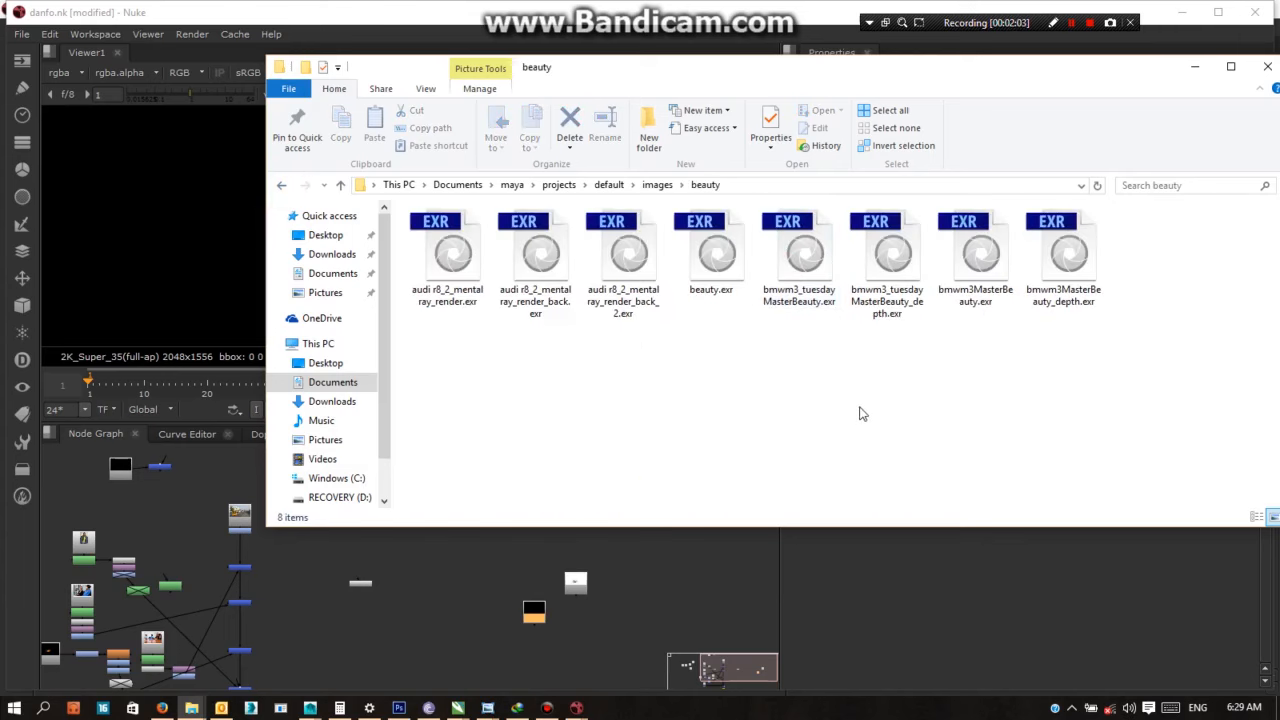
click(712, 250)
drag(712, 243, 632, 590)
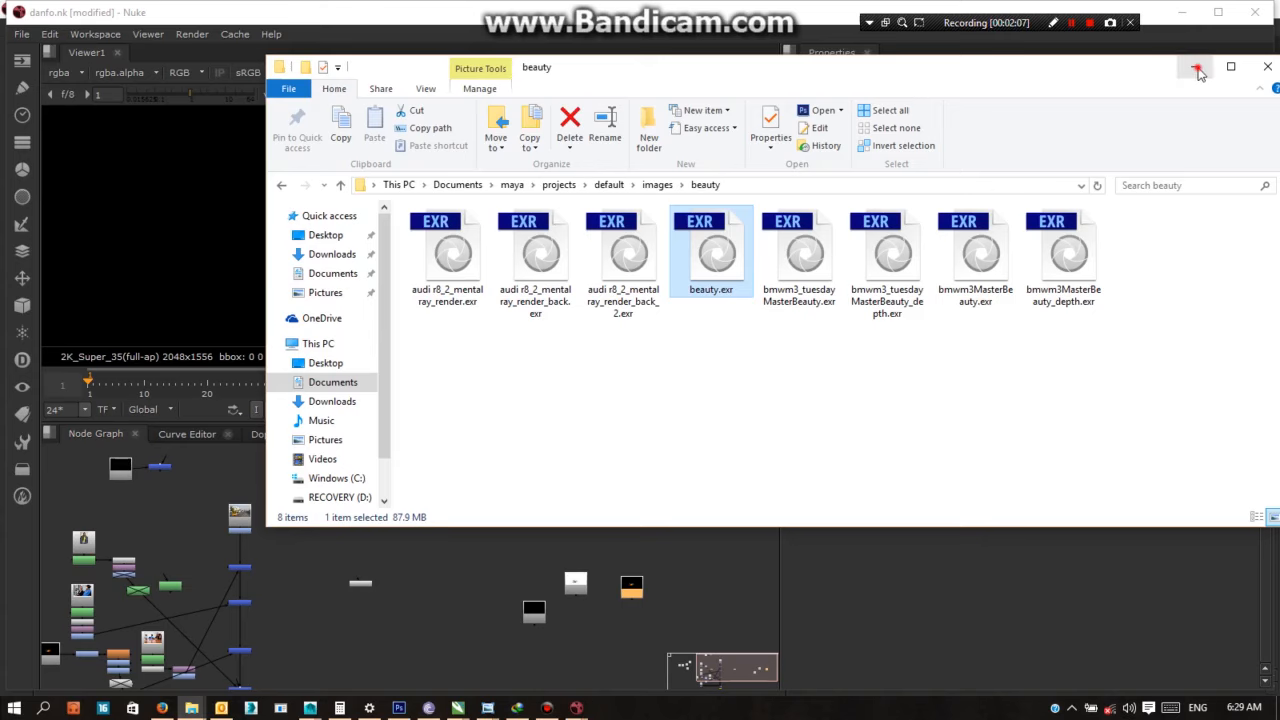
click(1194, 67)
Select the three imported render pass Read nodes and move them together higher in the empty area of the node graph
scroll(615, 515, up, 3)
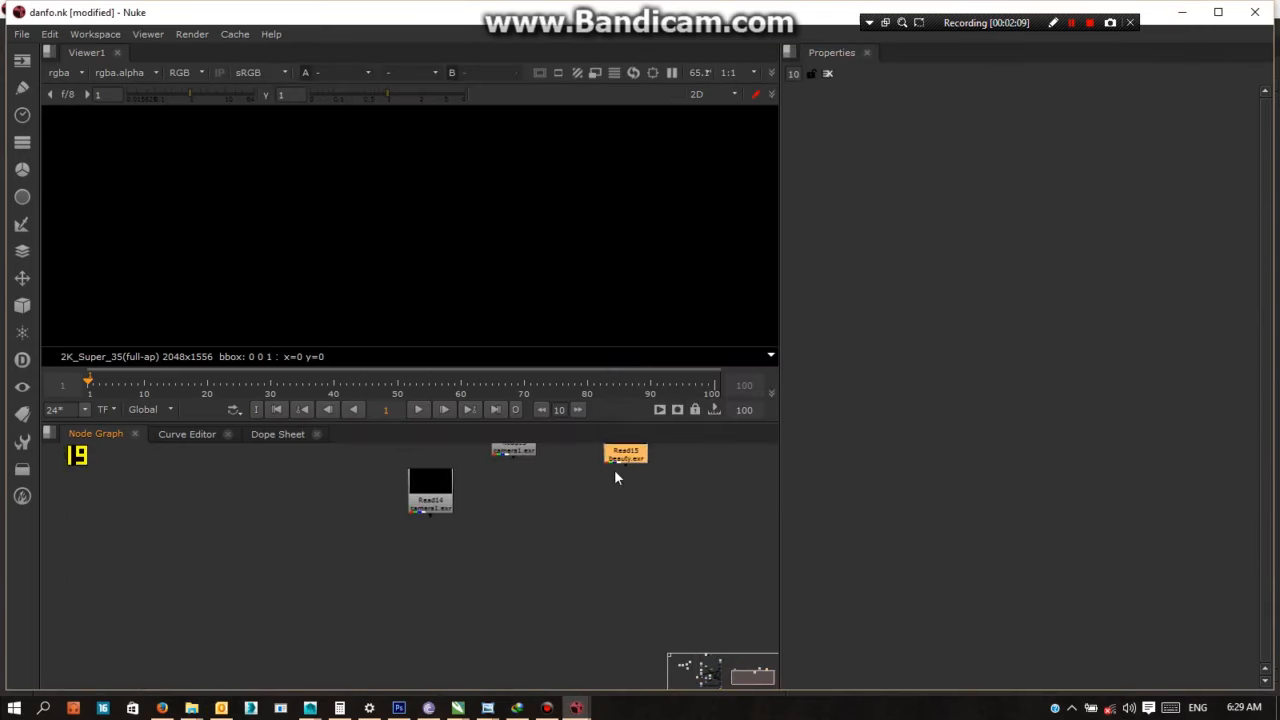
middle_drag(618, 467, 653, 561)
drag(738, 461, 438, 660)
scroll(540, 559, down, 3)
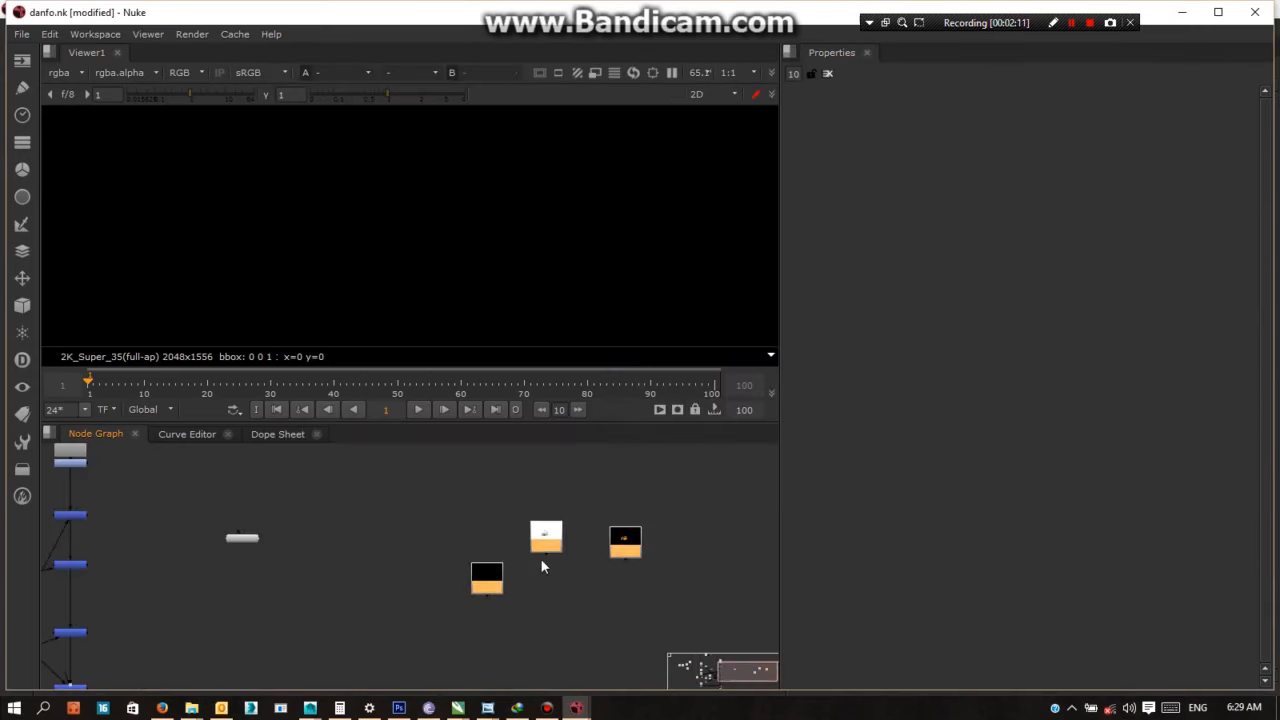
middle_drag(540, 562, 572, 586)
drag(562, 557, 548, 488)
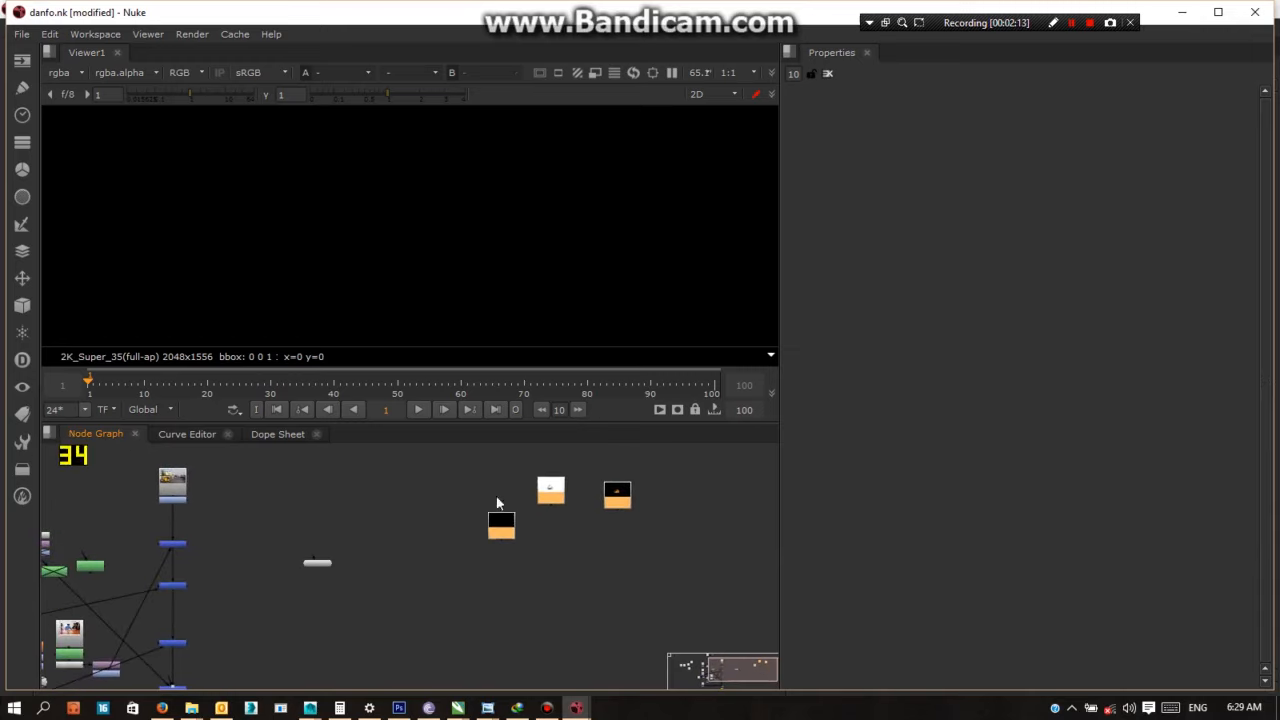
Detach the street photo Read node from the old tree, place it near the imported passes, and open its properties
middle_drag(333, 506, 384, 566)
click(288, 495)
drag(220, 540, 220, 503)
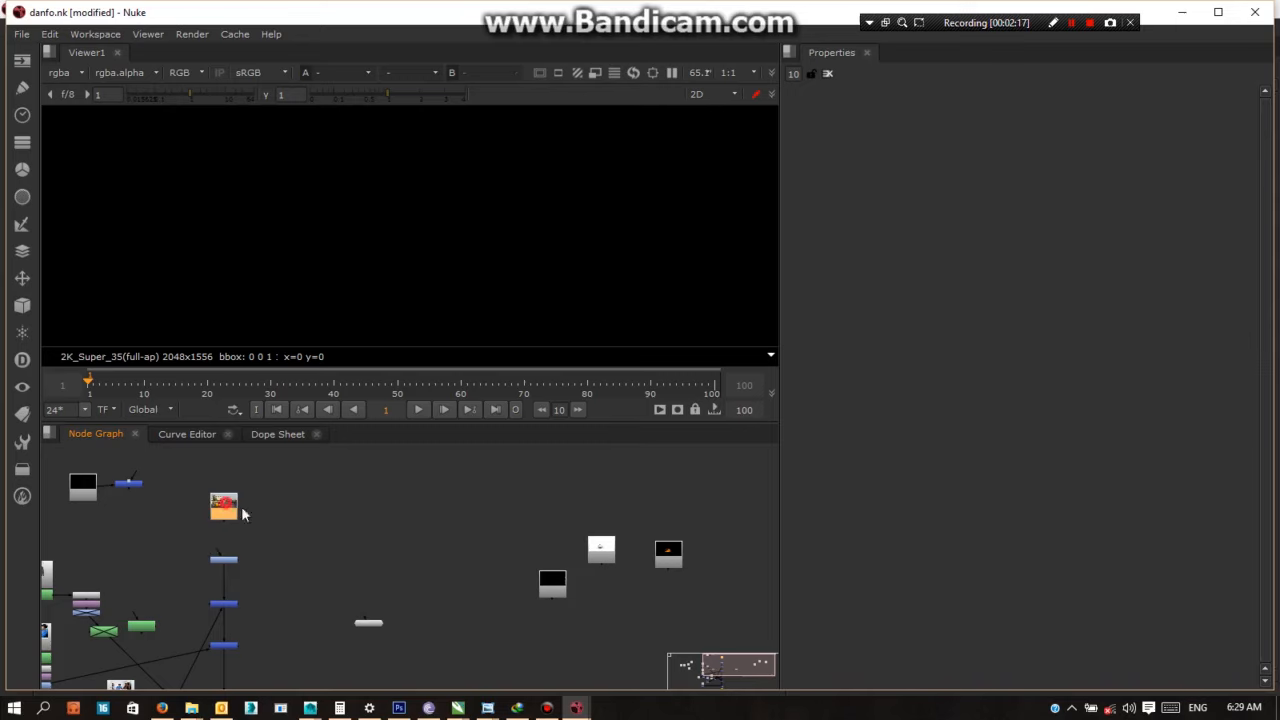
drag(441, 556, 426, 544)
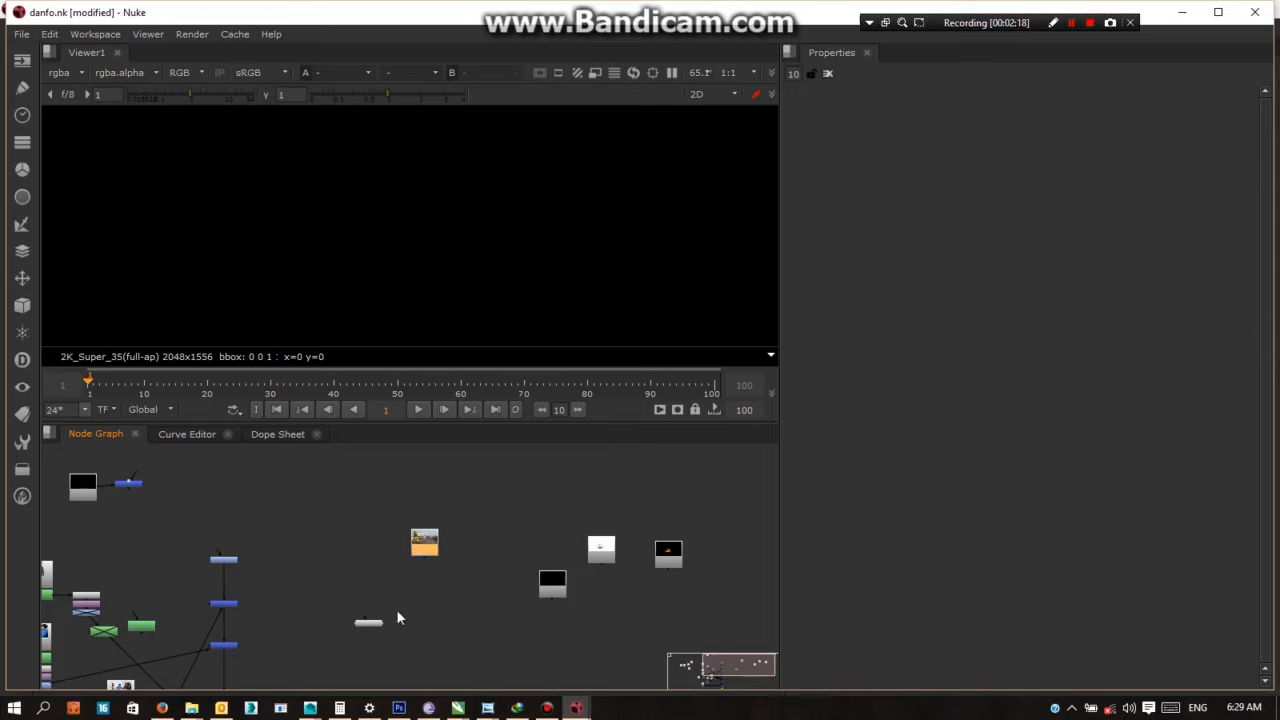
double_click(422, 541)
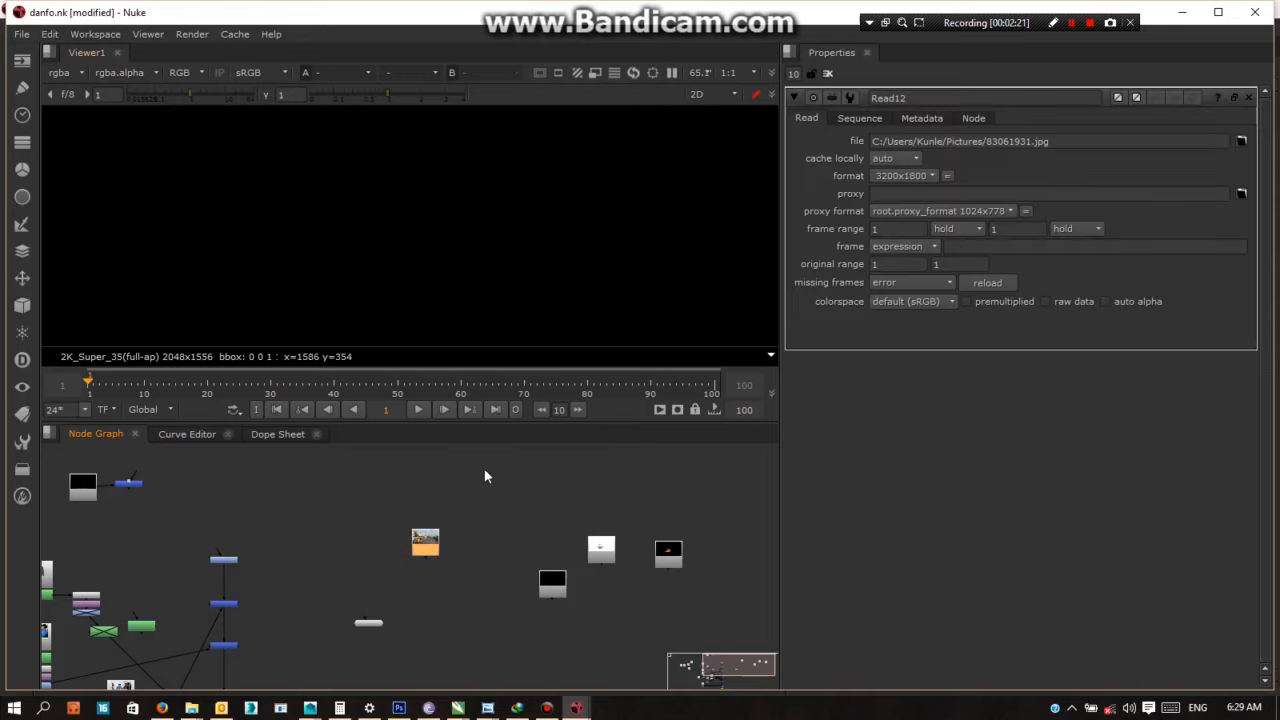
Place the Viewer node below the street photo Read node and connect it to display the whole photo
middle_drag(464, 616, 428, 592)
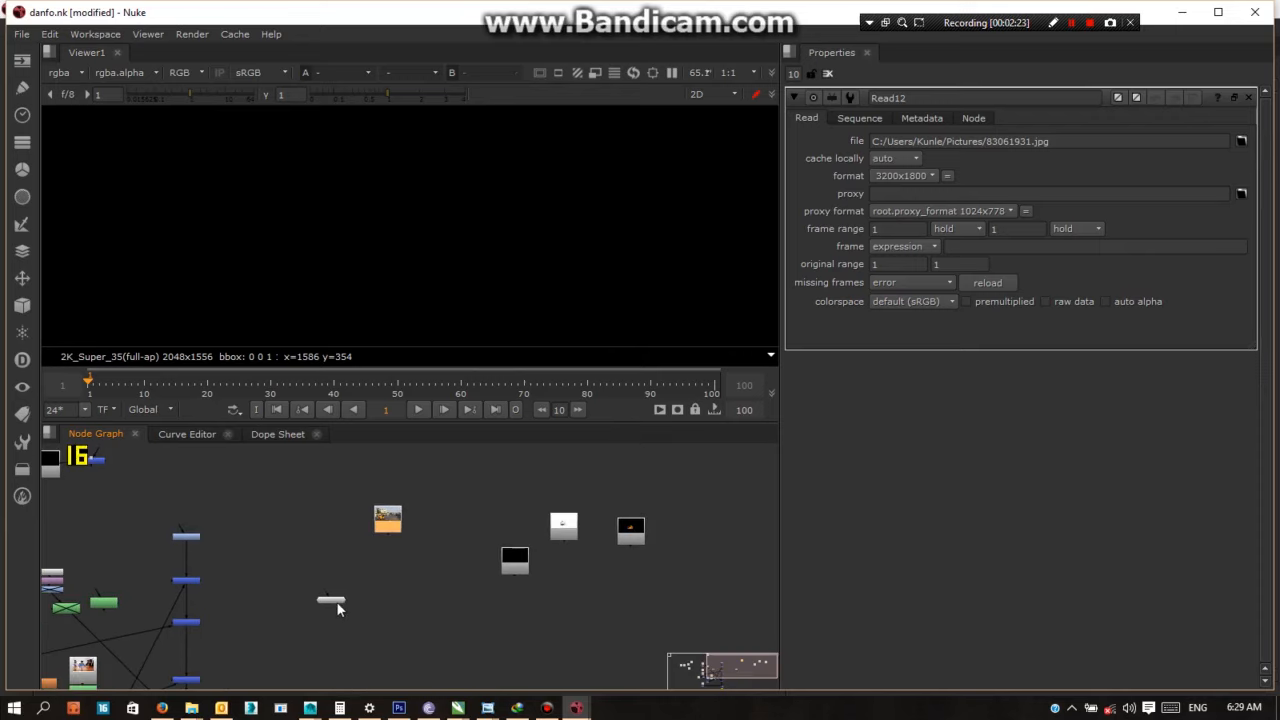
drag(334, 600, 402, 598)
scroll(403, 598, up, 3)
middle_drag(403, 553, 142, 586)
scroll(378, 600, up, 1)
middle_drag(243, 574, 340, 620)
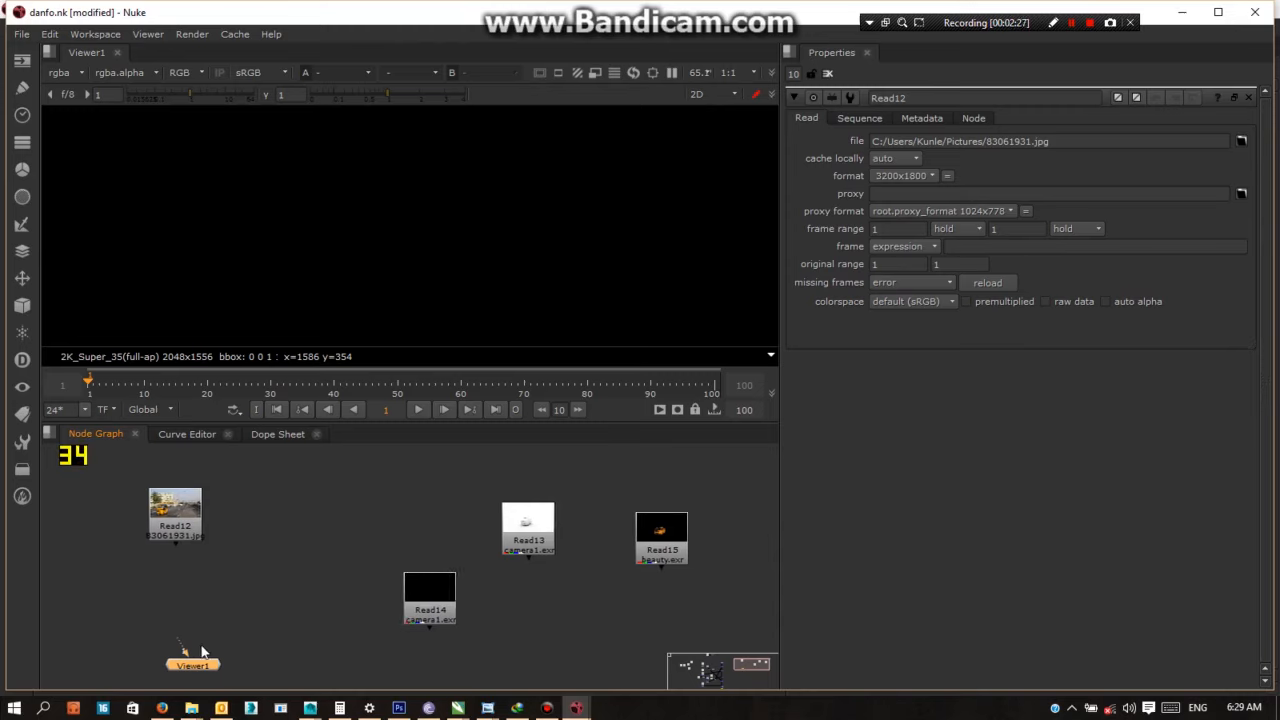
drag(184, 649, 278, 614)
drag(184, 535, 180, 532)
click(175, 512)
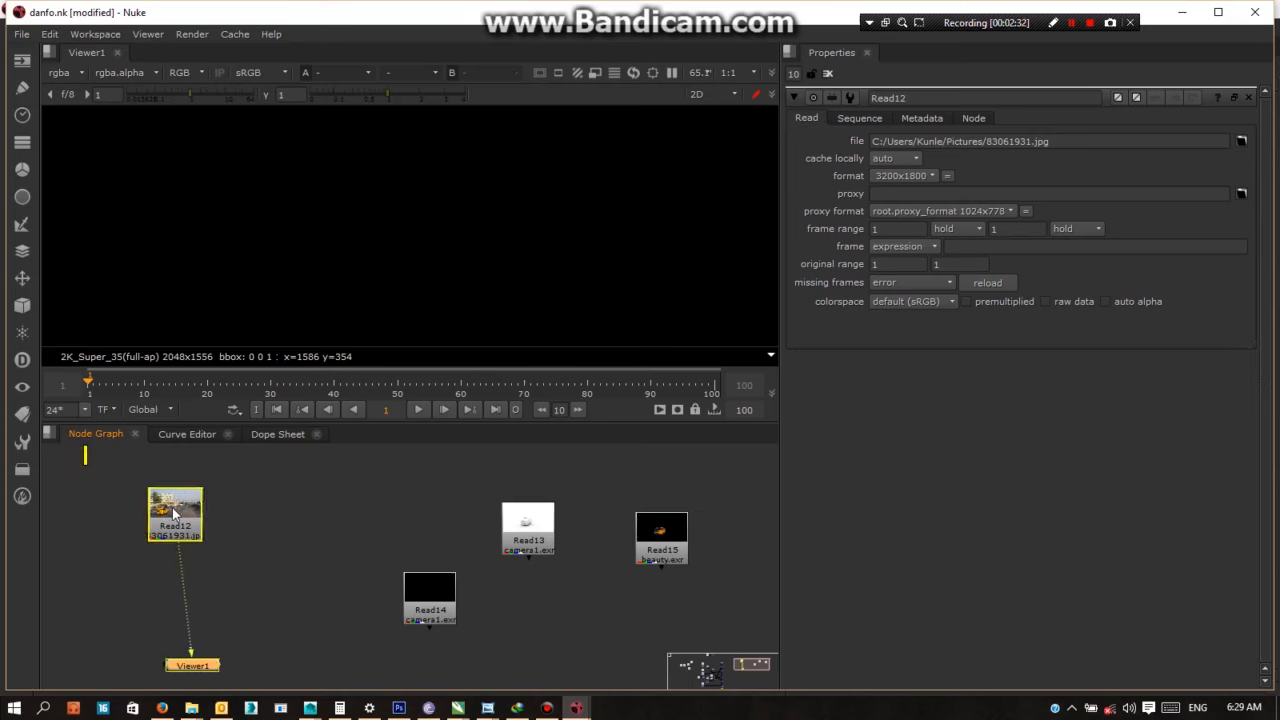
scroll(383, 213, down, 2)
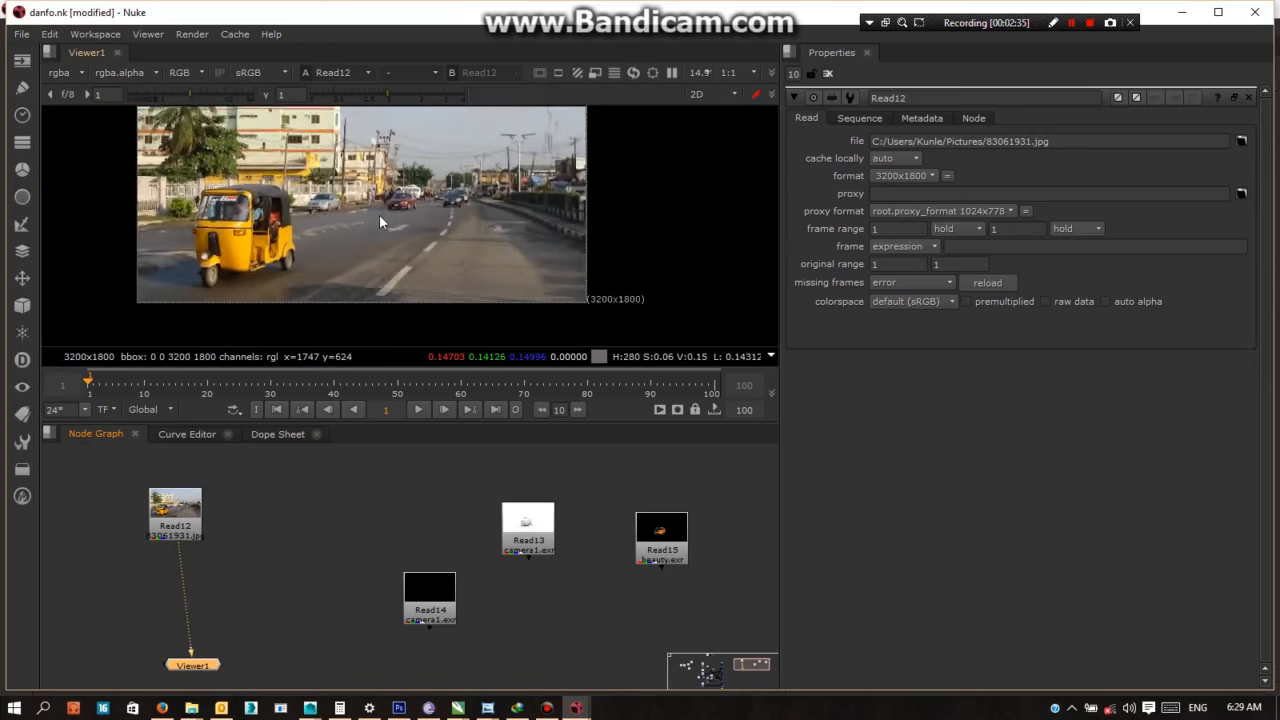
scroll(379, 216, down, 1)
middle_drag(379, 216, 454, 273)
Switch the Viewer connection from the street photo to the beauty.exr Read node and examine the van render
drag(177, 553, 306, 633)
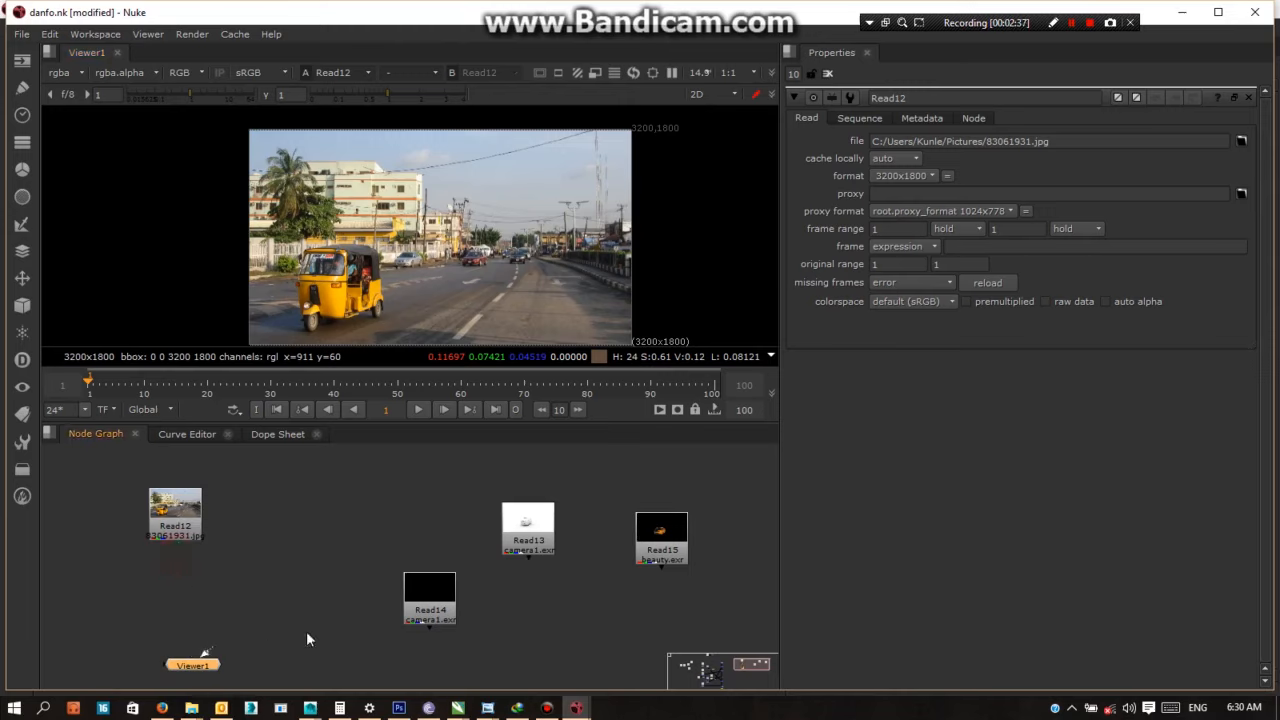
drag(206, 650, 640, 548)
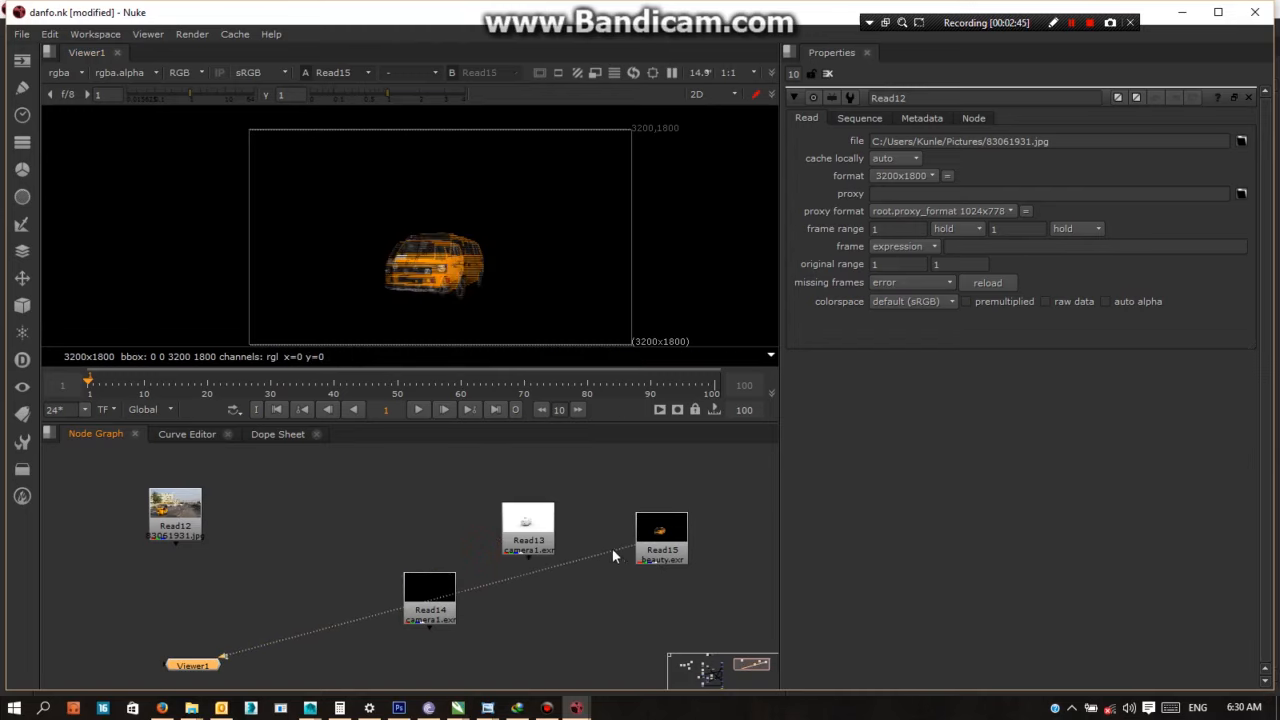
scroll(439, 249, up, 6)
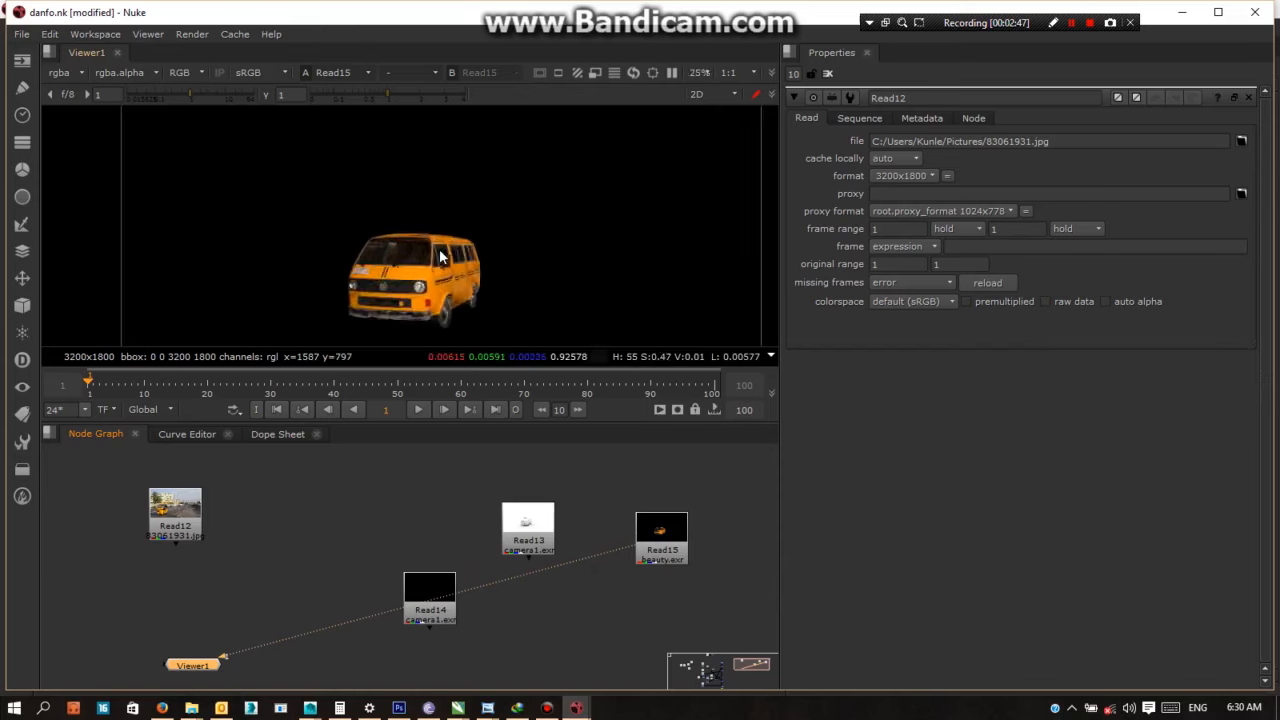
scroll(342, 303, down, 2)
middle_drag(362, 301, 402, 200)
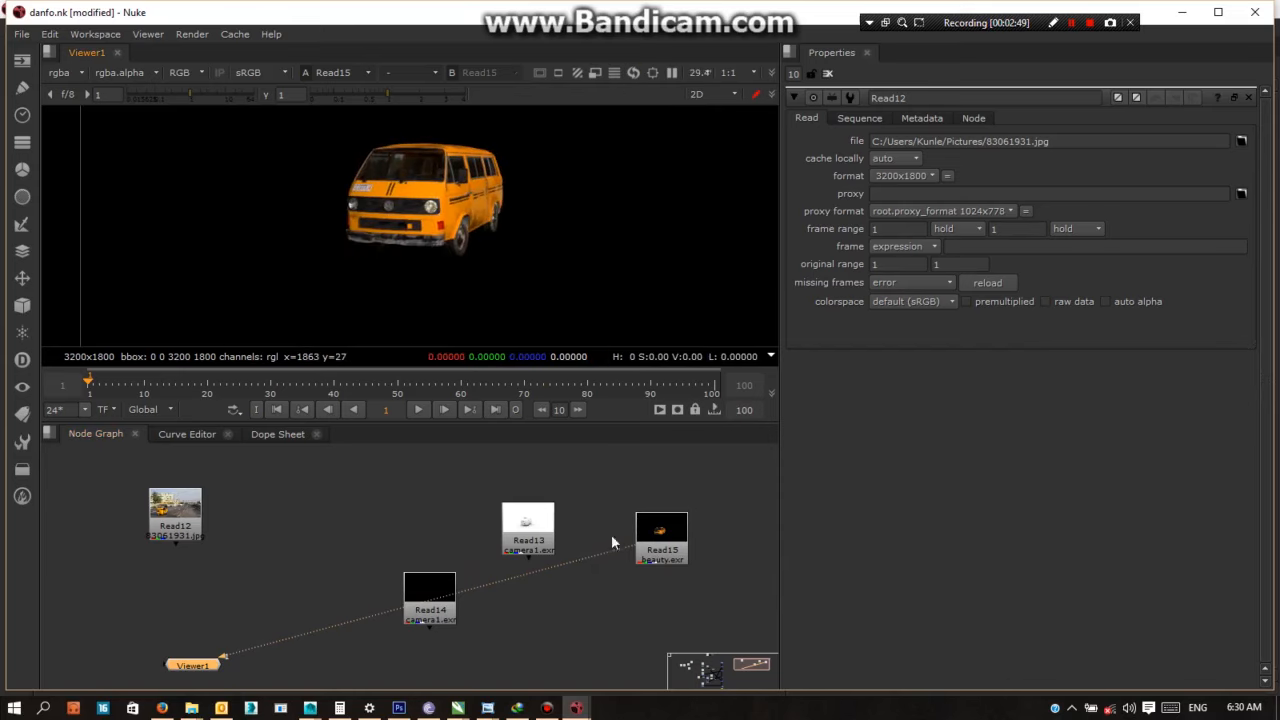
scroll(527, 259, up, 2)
scroll(393, 225, down, 3)
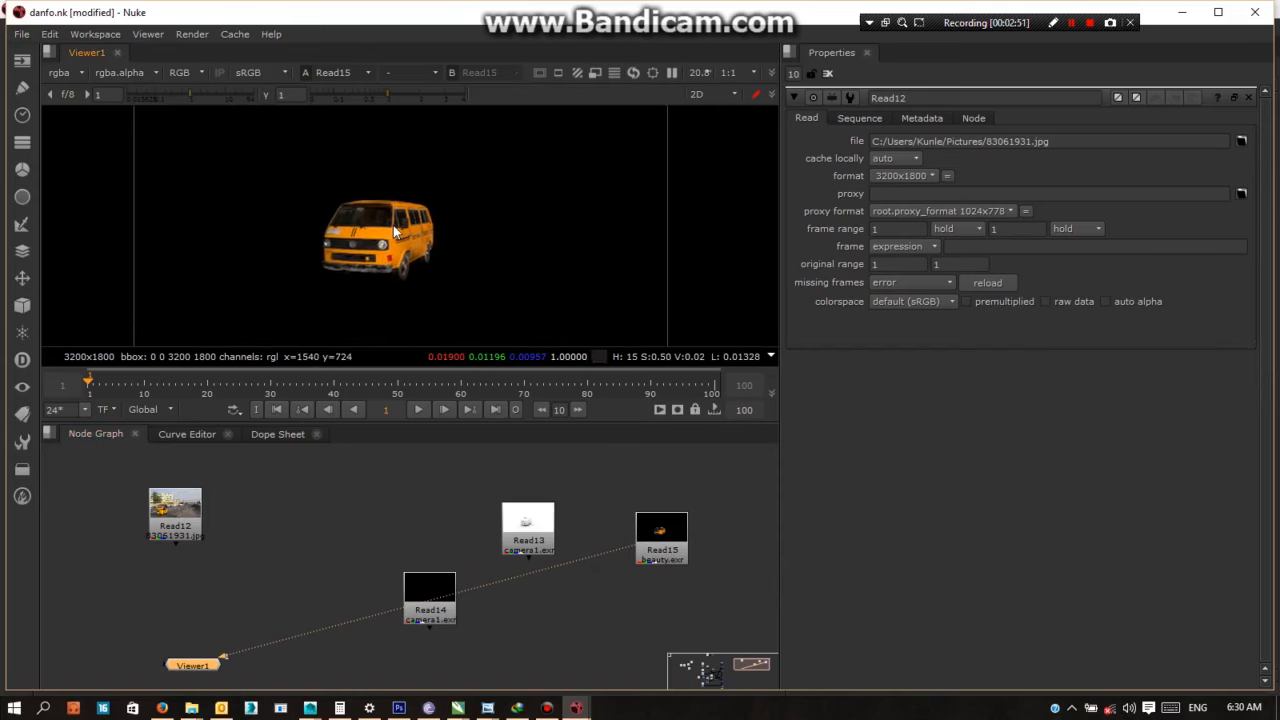
Reconnect the Viewer to the street photo Read node and shift both nodes slightly toward the imported passes
drag(608, 543, 308, 590)
drag(225, 657, 178, 525)
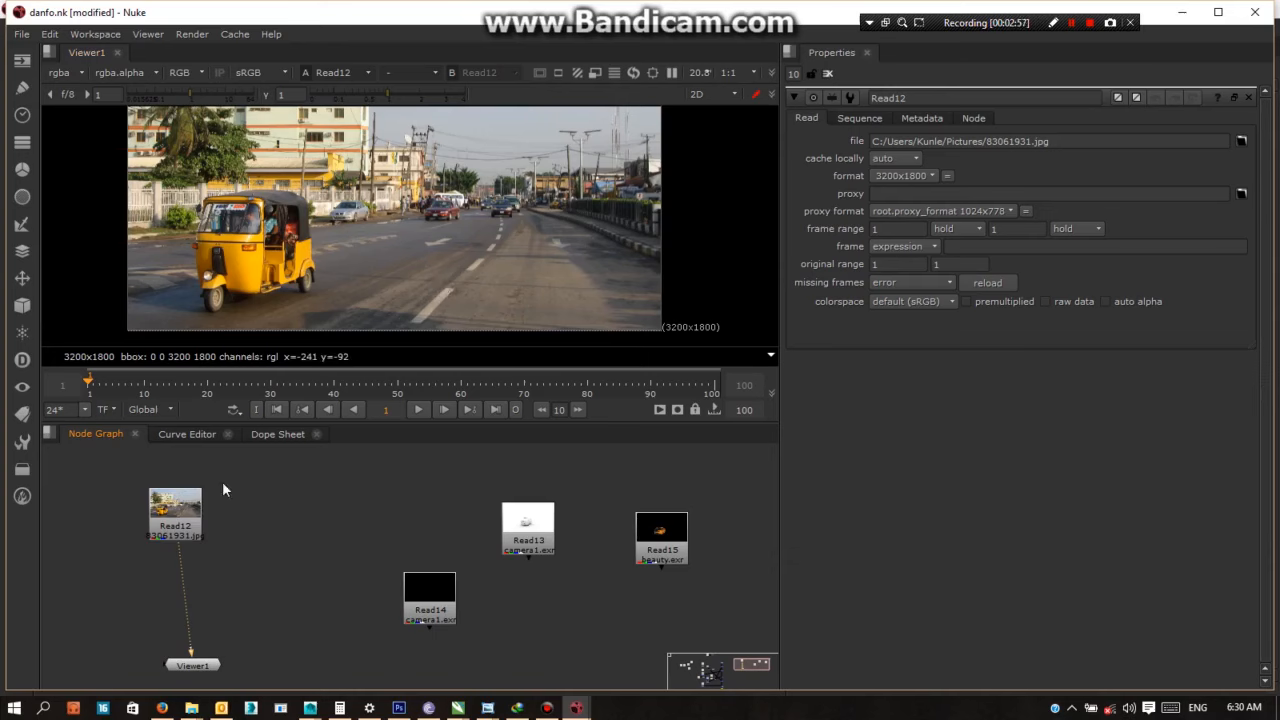
scroll(337, 214, down, 2)
scroll(405, 207, up, 1)
middle_drag(405, 207, 414, 214)
drag(165, 531, 206, 521)
drag(199, 671, 224, 676)
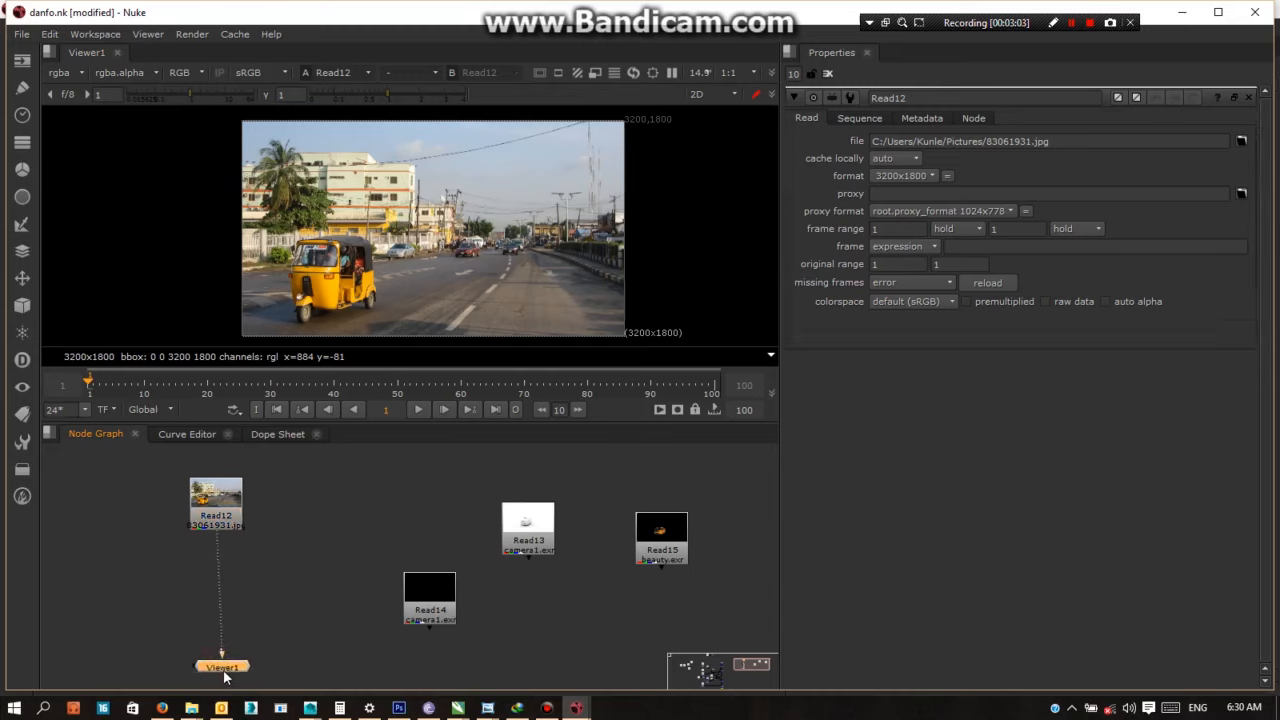
Move the shadow pass Read node to the left side of the street photo, keeping the Viewer connected to the photo
drag(424, 607, 356, 577)
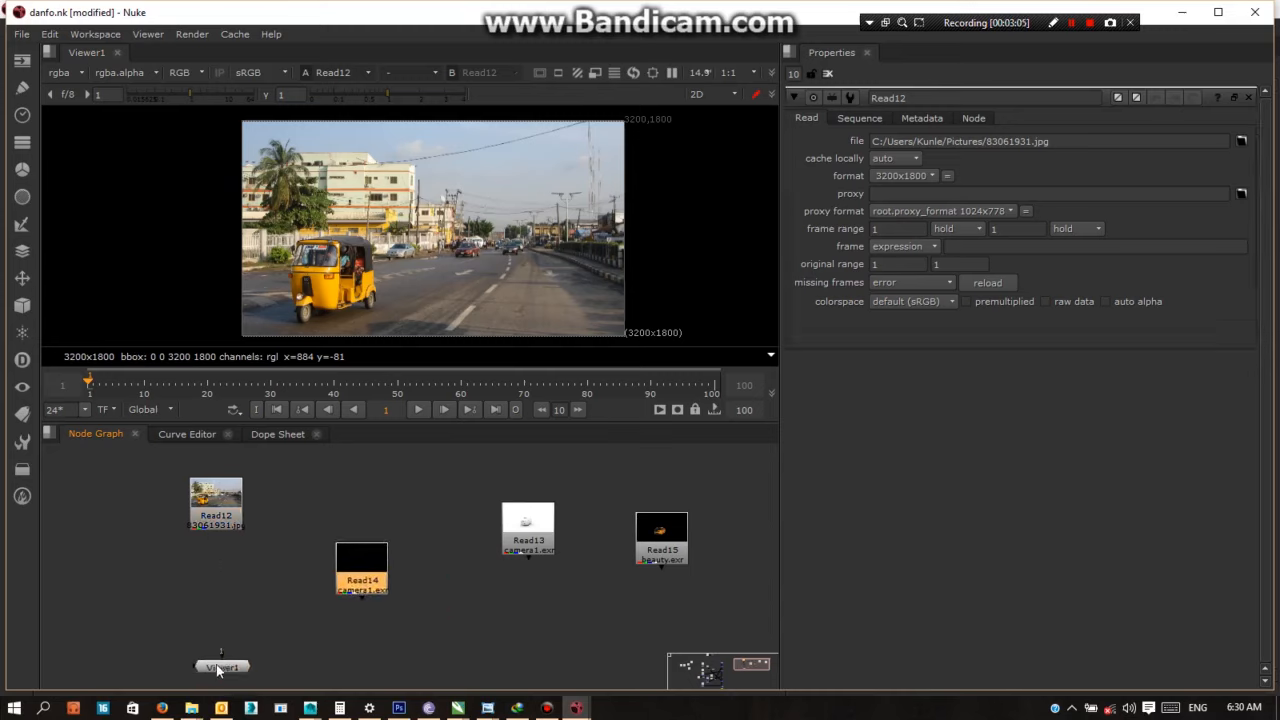
click(210, 676)
drag(210, 676, 208, 678)
mouse_move(366, 594)
mouse_down()
mouse_move(397, 574)
mouse_move(300, 591)
mouse_move(362, 600)
mouse_up()
middle_drag(367, 596, 511, 582)
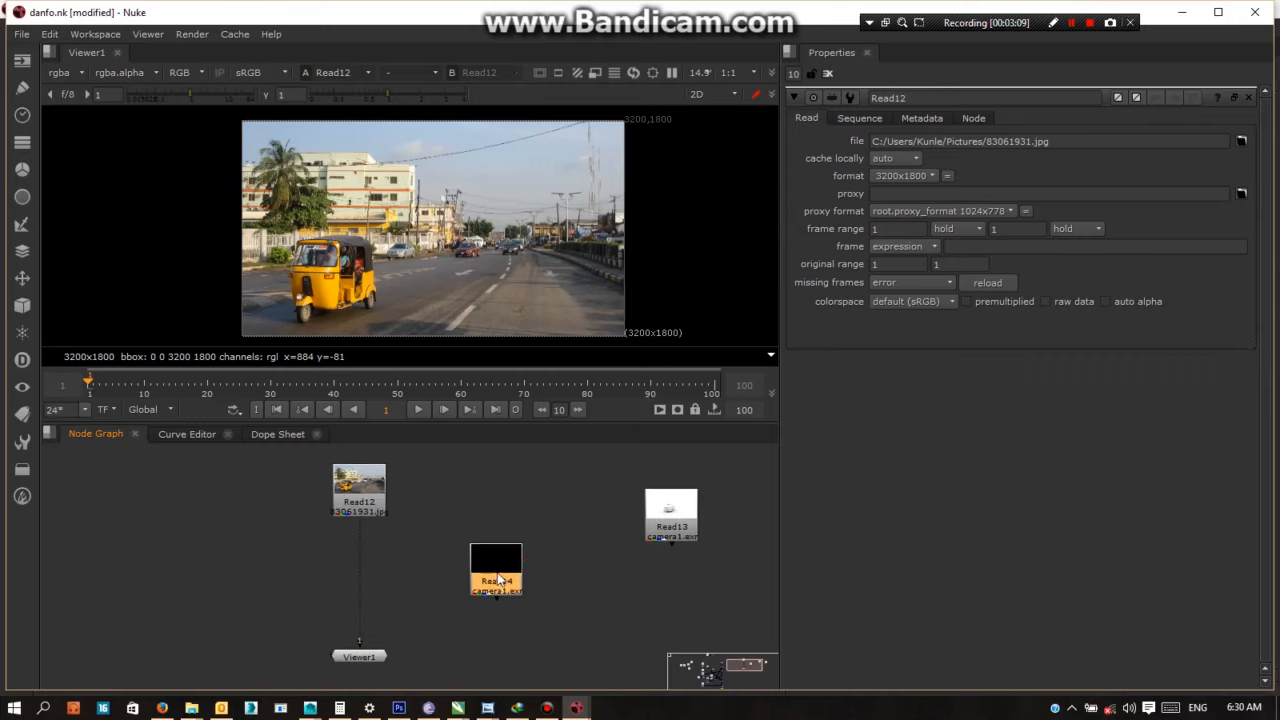
drag(511, 582, 167, 546)
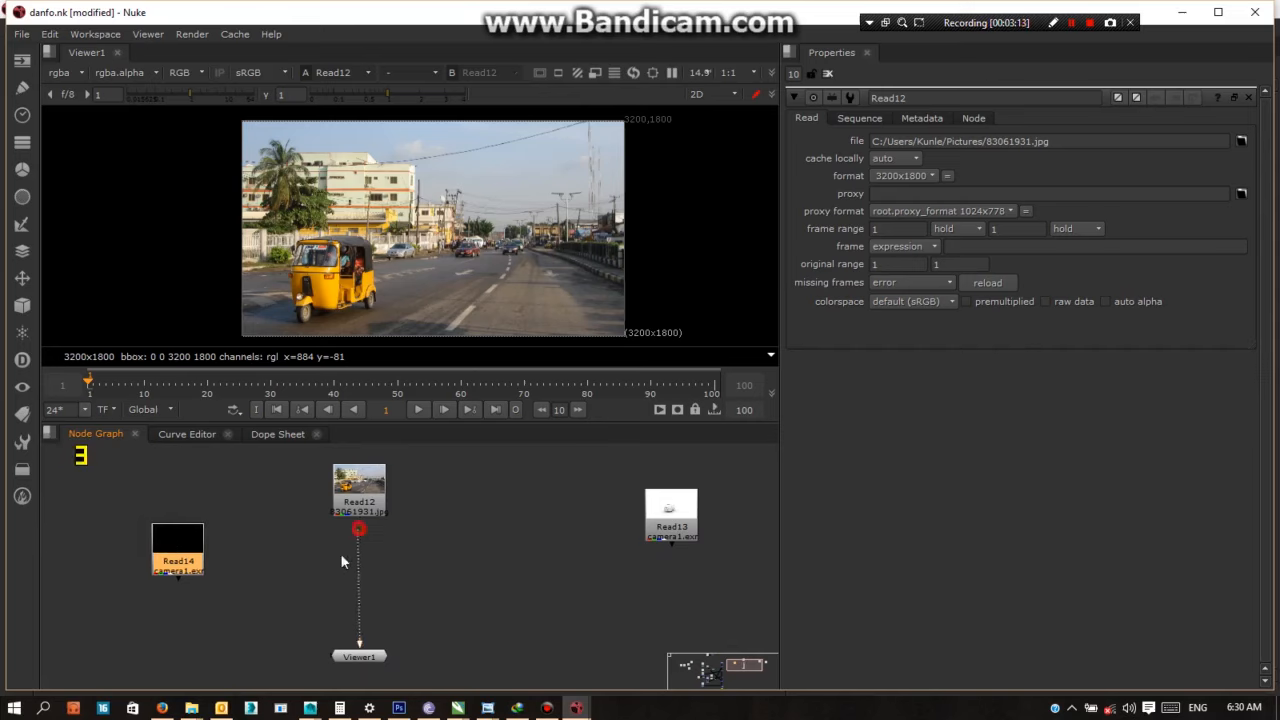
Preview the shadow pass in the Viewer and switch back to the street photo, nudging the shadow pass Read node slightly away from it
drag(342, 556, 177, 524)
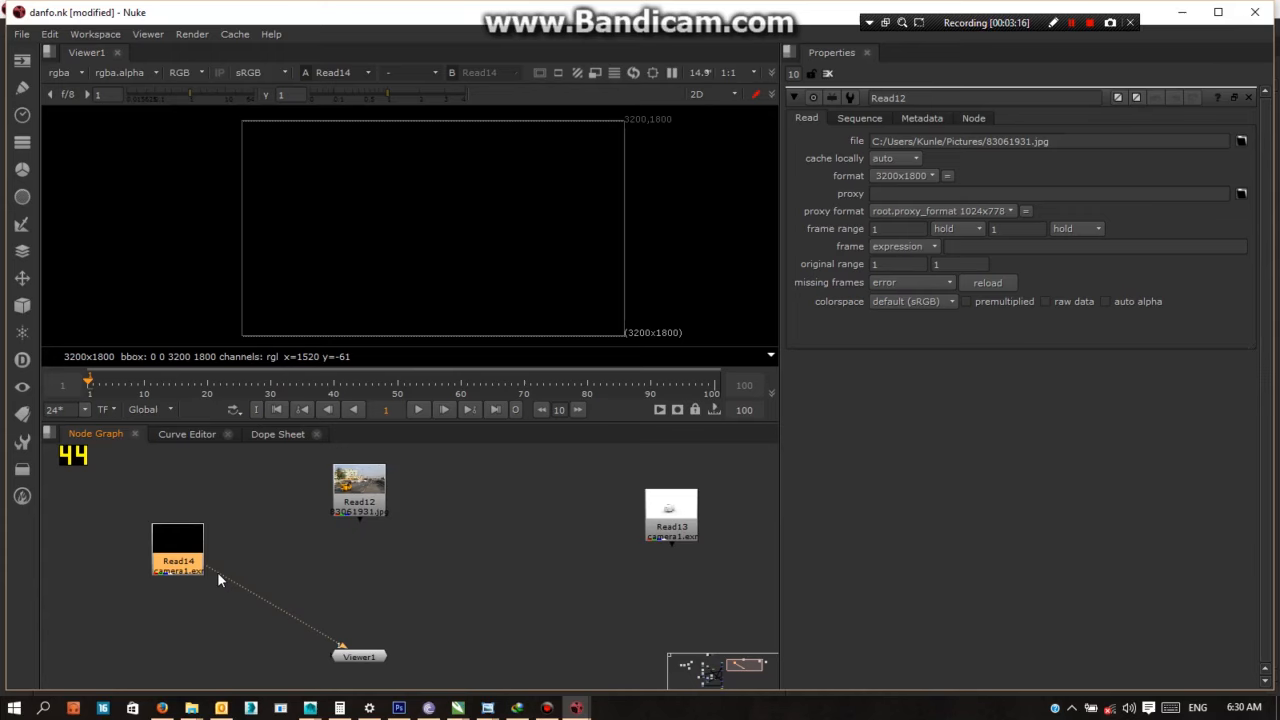
drag(220, 572, 361, 513)
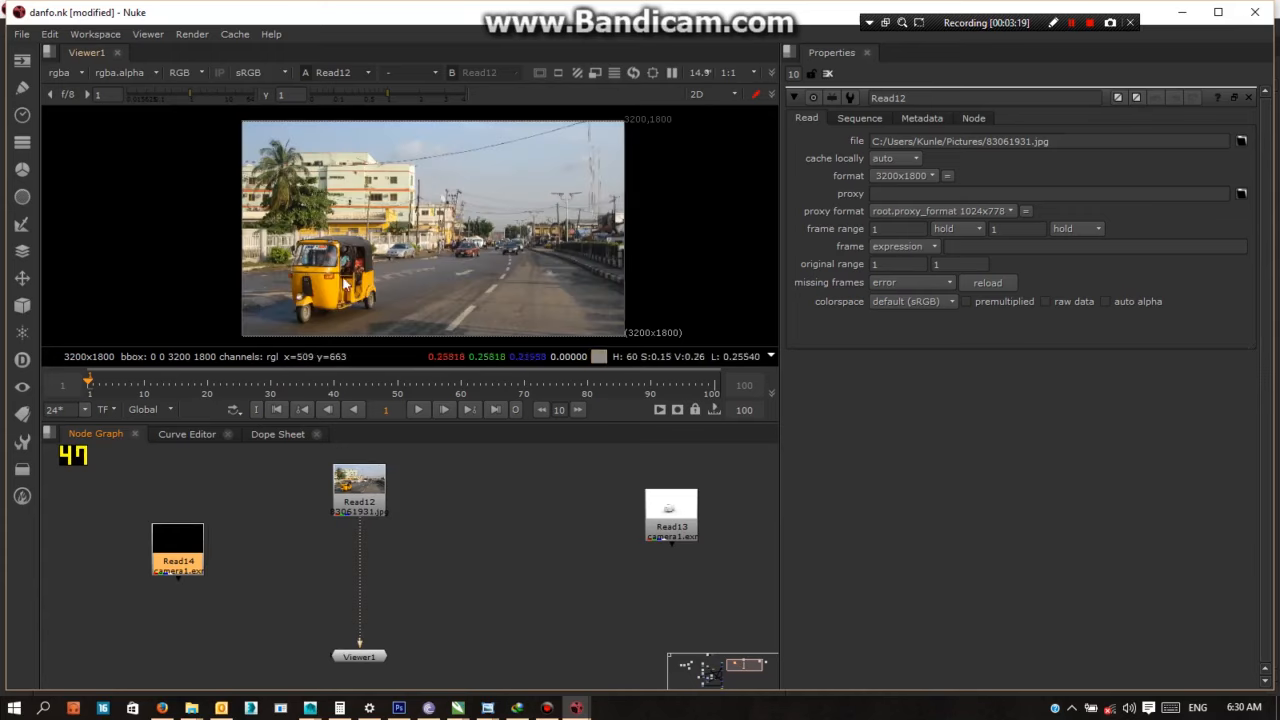
drag(200, 540, 168, 548)
drag(156, 544, 205, 500)
mouse_move(186, 547)
mouse_down()
mouse_move(180, 593)
mouse_move(180, 564)
mouse_up()
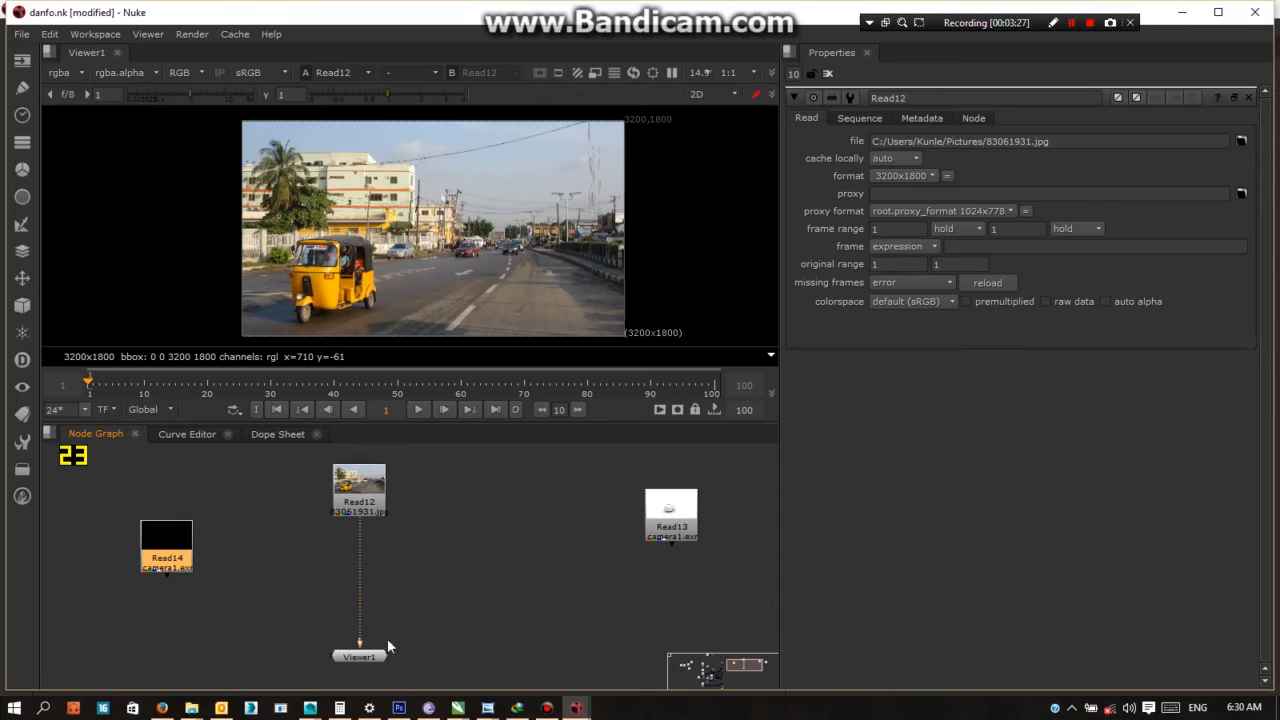
Add a Merge node to the shadow pass Read node
mouse_move(162, 547)
mouse_down()
mouse_move(199, 547)
mouse_move(164, 547)
mouse_up()
key(Tab)
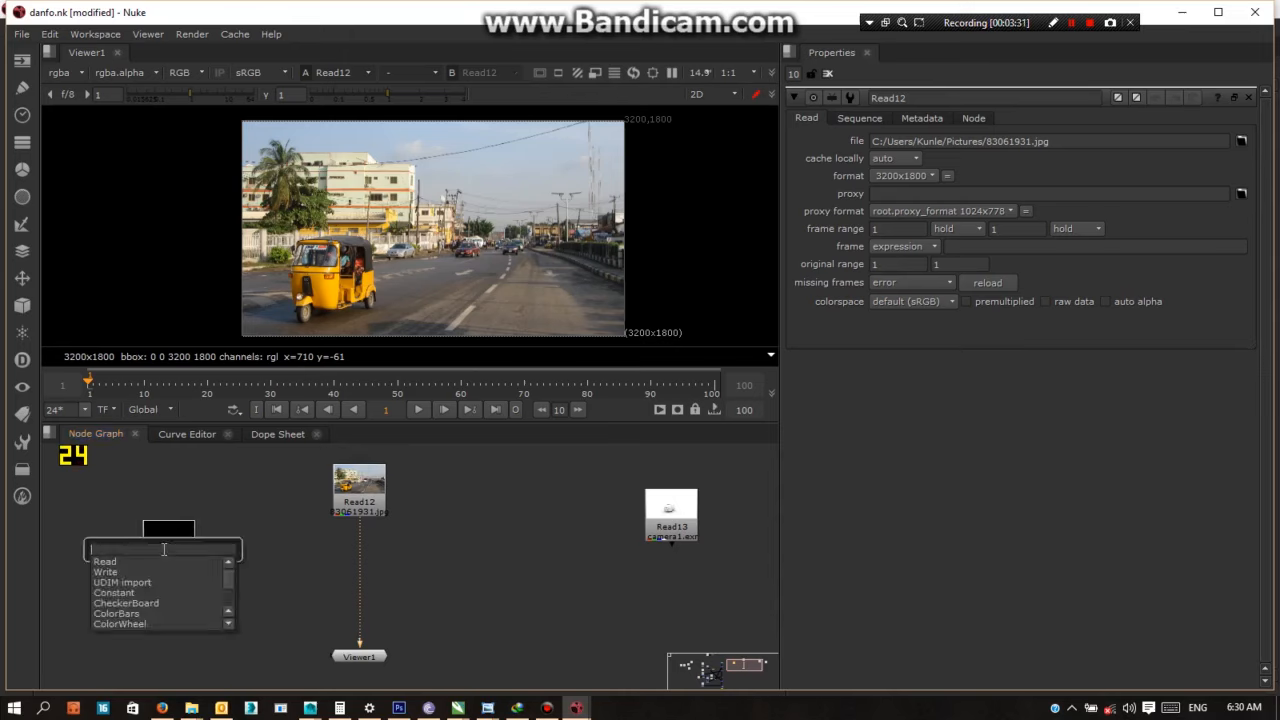
text(m)
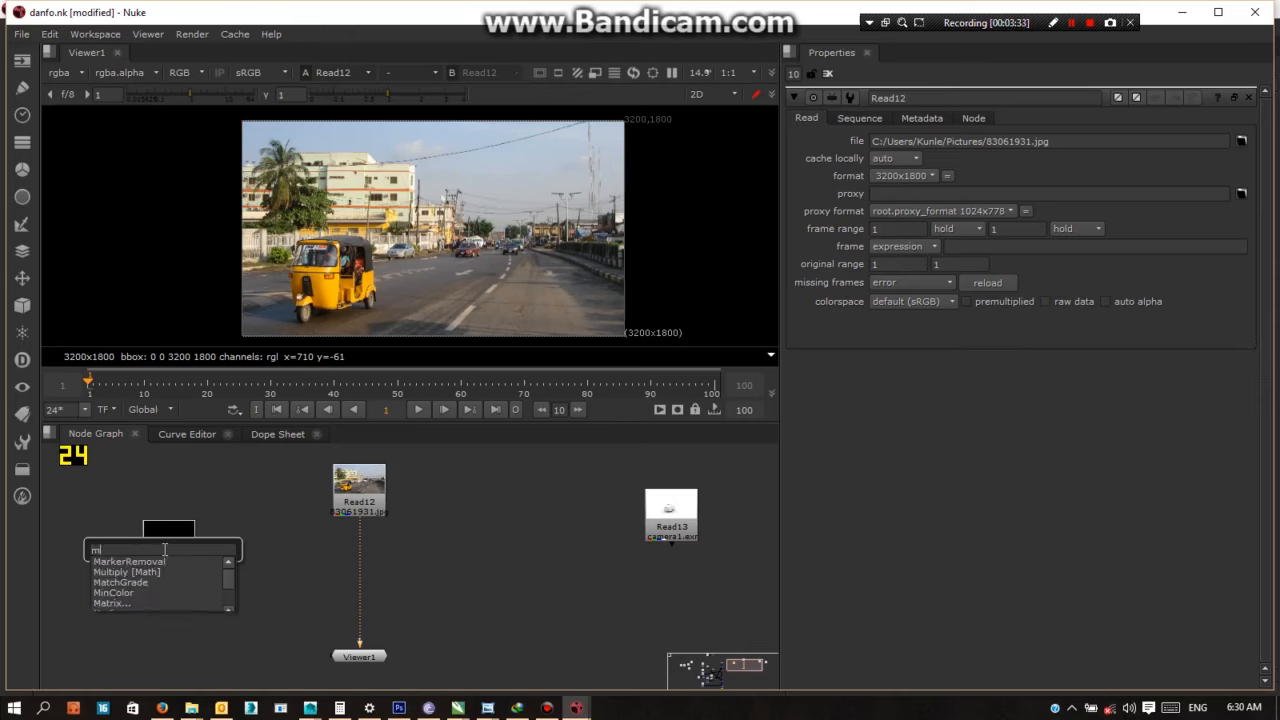
text(er)
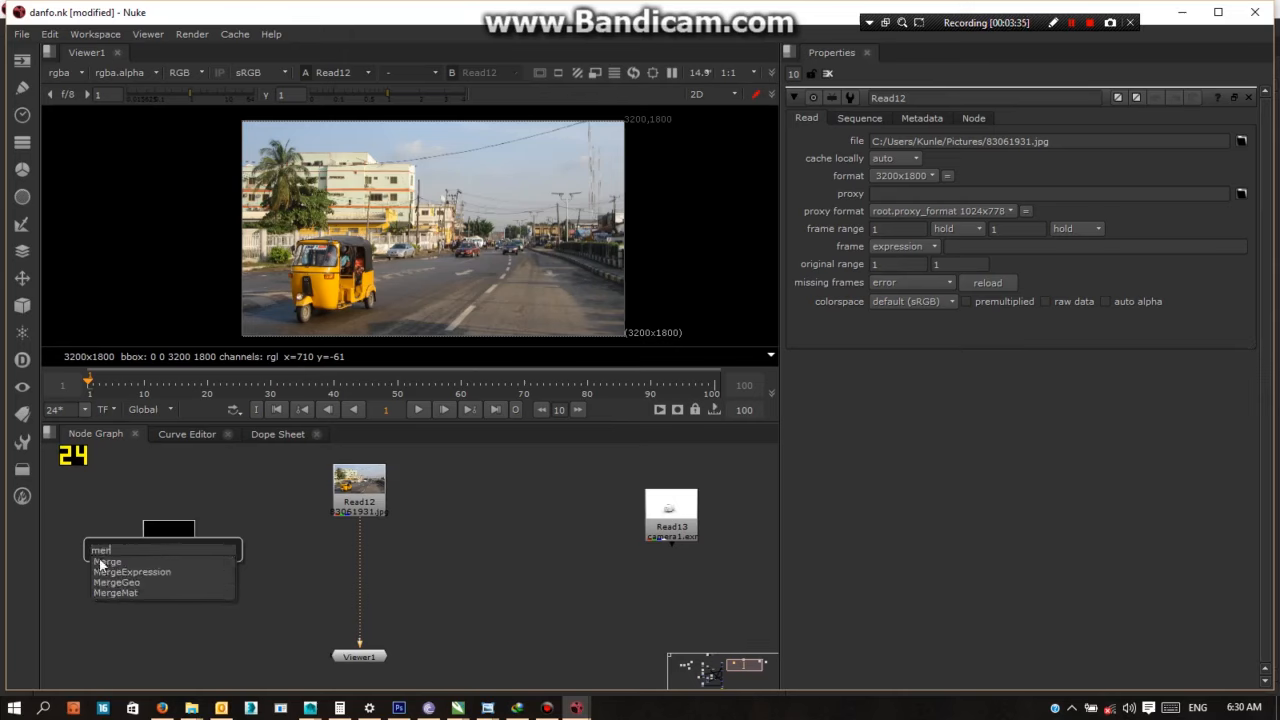
click(106, 562)
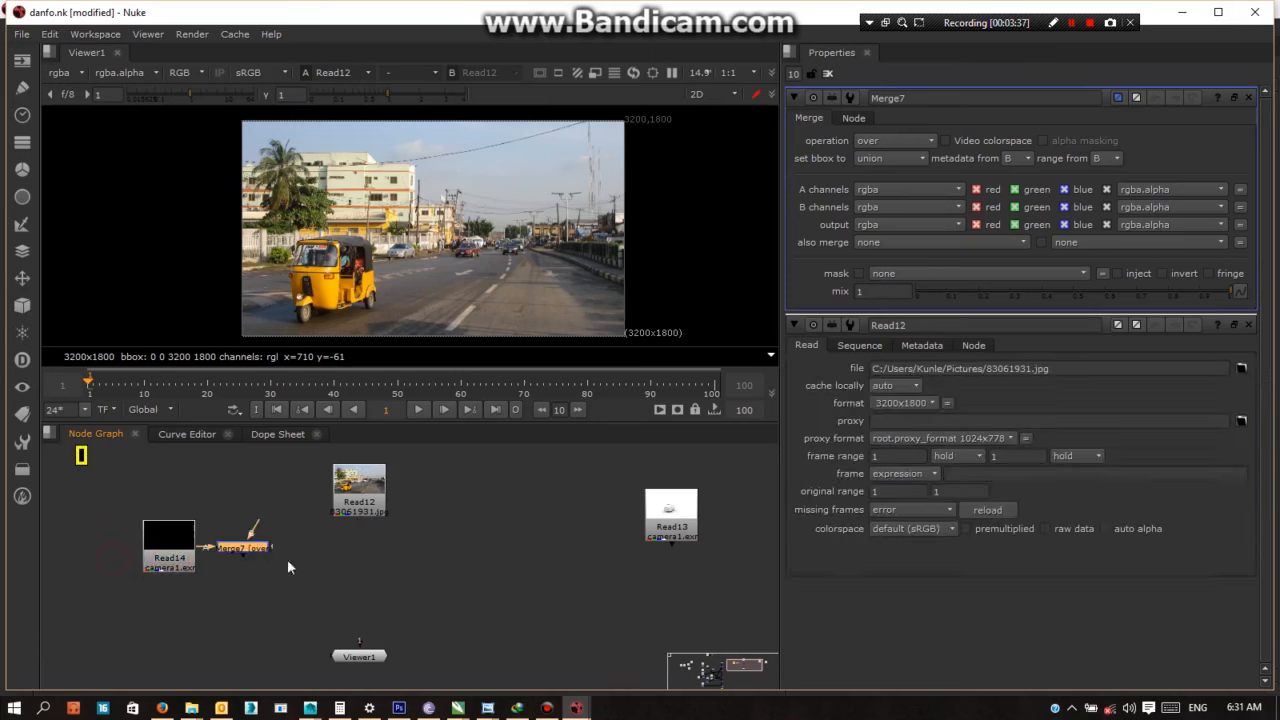
Delete the surplus second Merge node and shift the remaining one slightly away from the shadow pass Read node
click(167, 545)
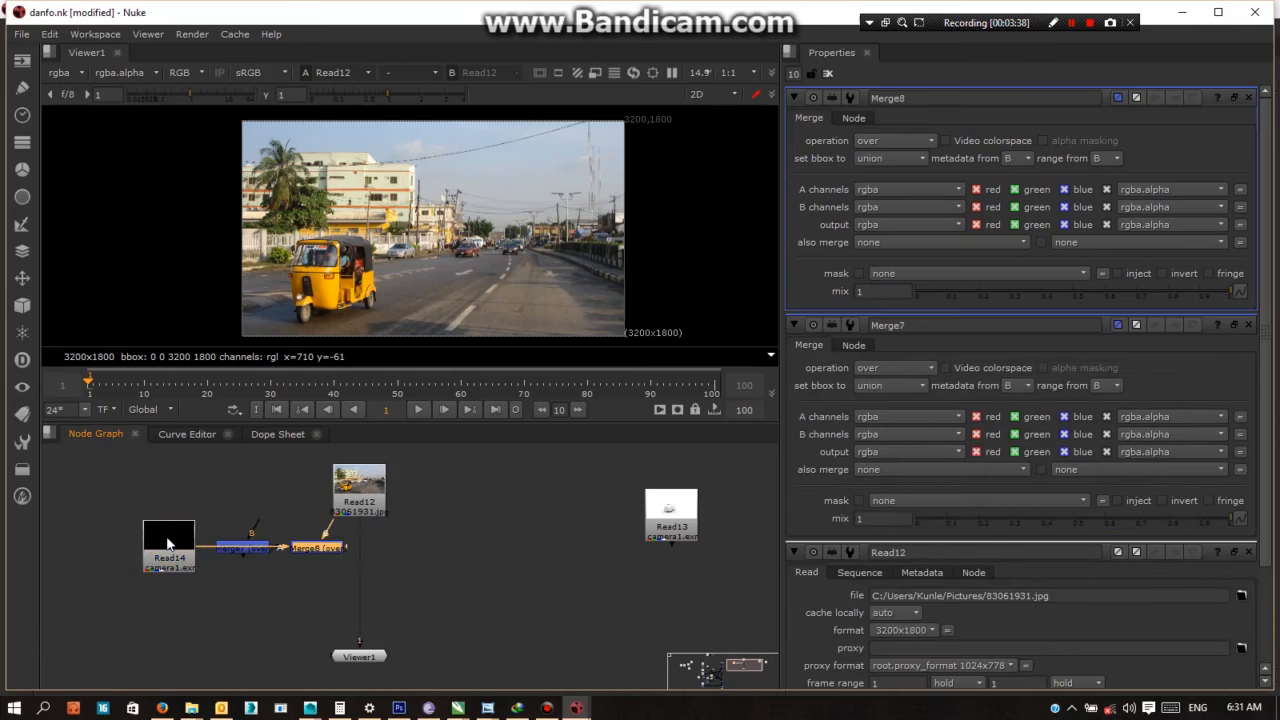
key(Delete)
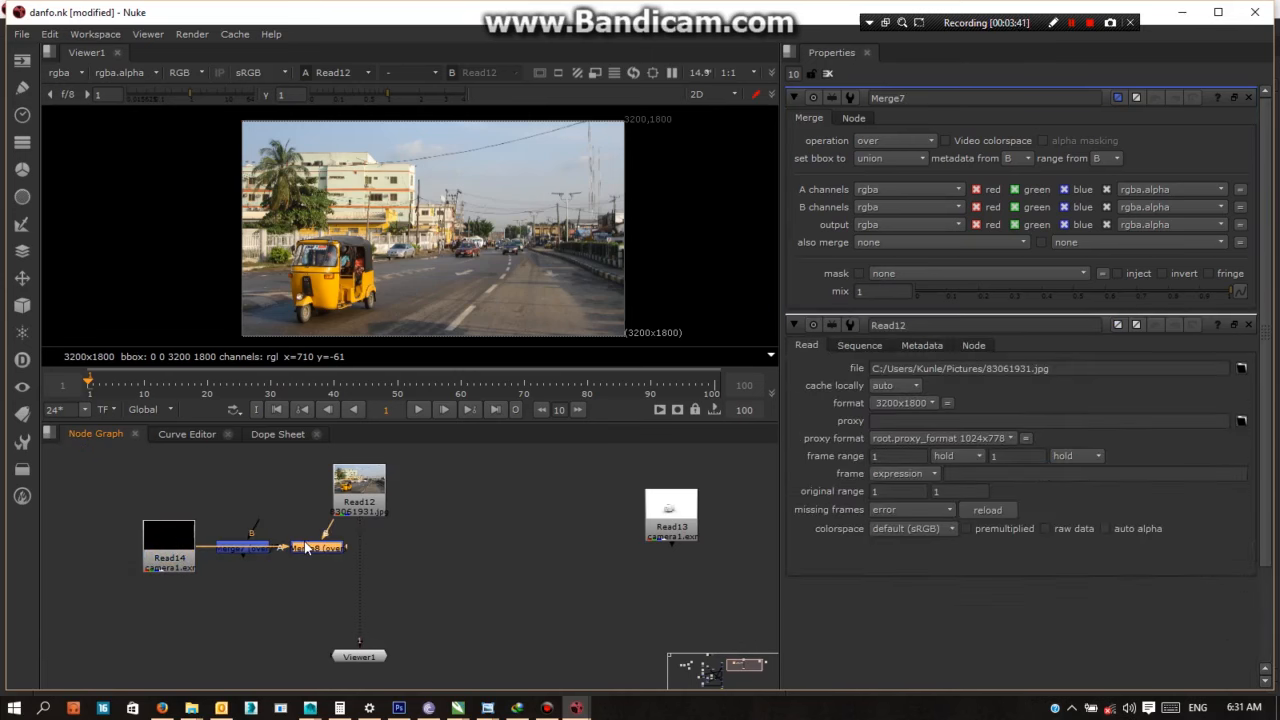
key(Delete)
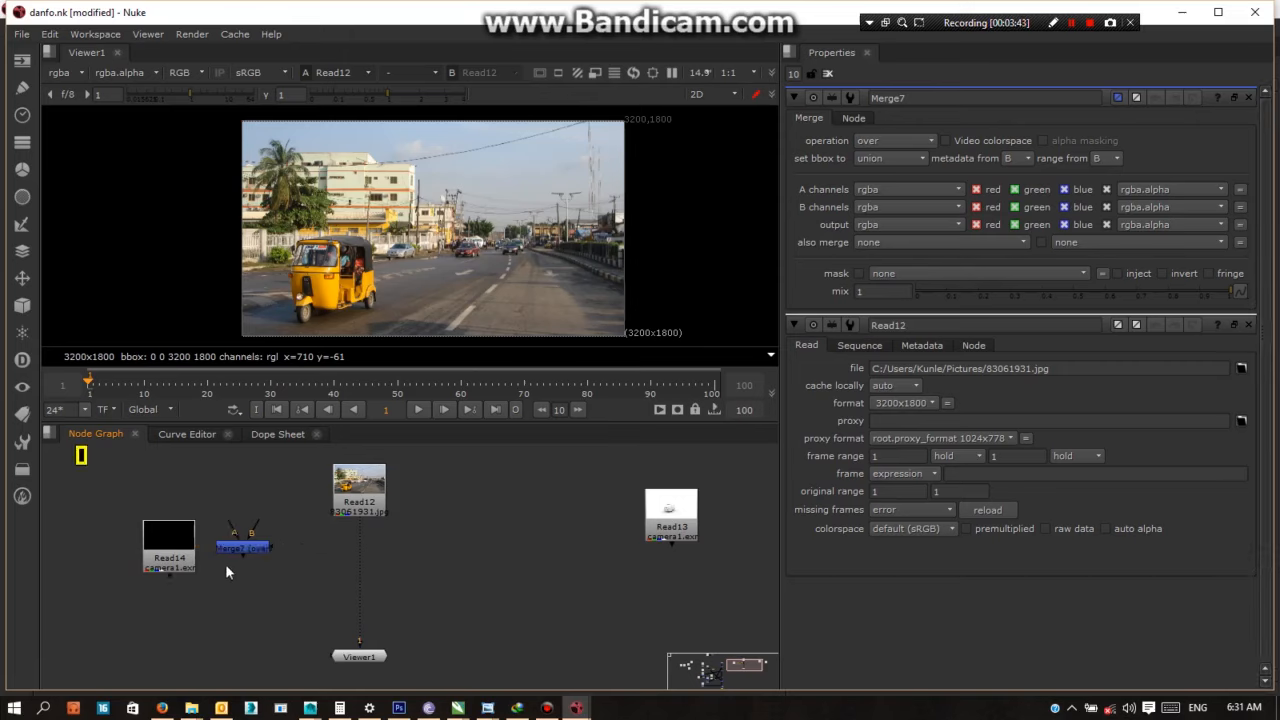
click(240, 548)
drag(243, 548, 262, 567)
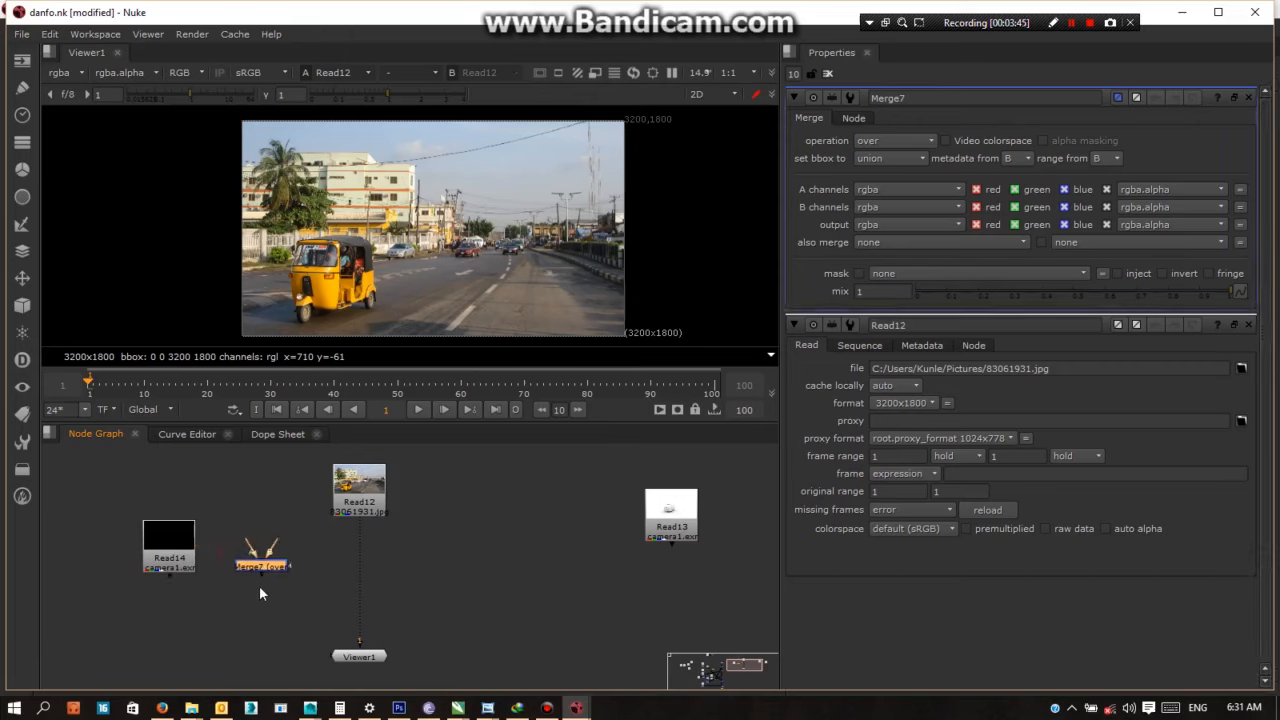
Connect the Merge node's A input to the shadow pass Read node and line the two nodes up horizontally
scroll(247, 593, up, 3)
click(209, 570)
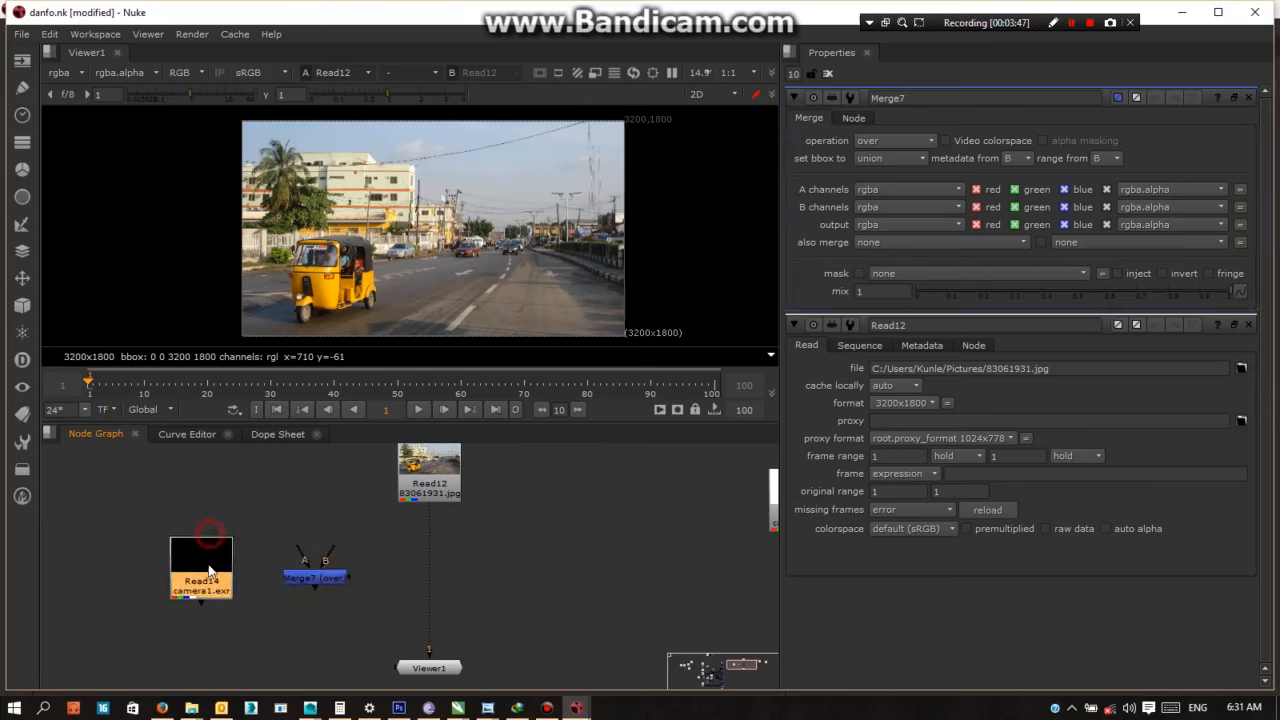
drag(209, 570, 209, 553)
mouse_move(303, 580)
mouse_down()
mouse_move(301, 542)
mouse_move(314, 567)
mouse_move(201, 560)
mouse_move(328, 594)
mouse_move(175, 578)
mouse_move(183, 564)
mouse_move(321, 577)
mouse_move(316, 565)
mouse_up()
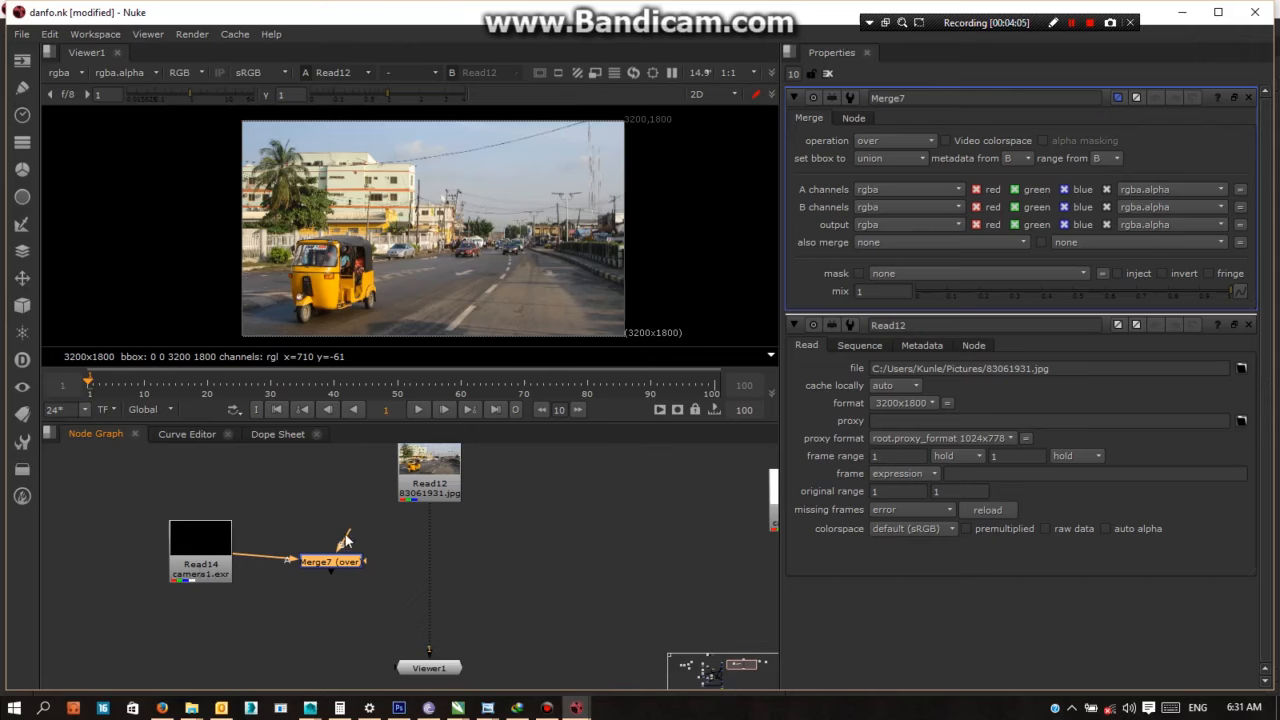
mouse_move(348, 530)
mouse_down()
mouse_move(310, 482)
mouse_move(362, 503)
mouse_move(345, 524)
mouse_up()
drag(189, 548, 171, 566)
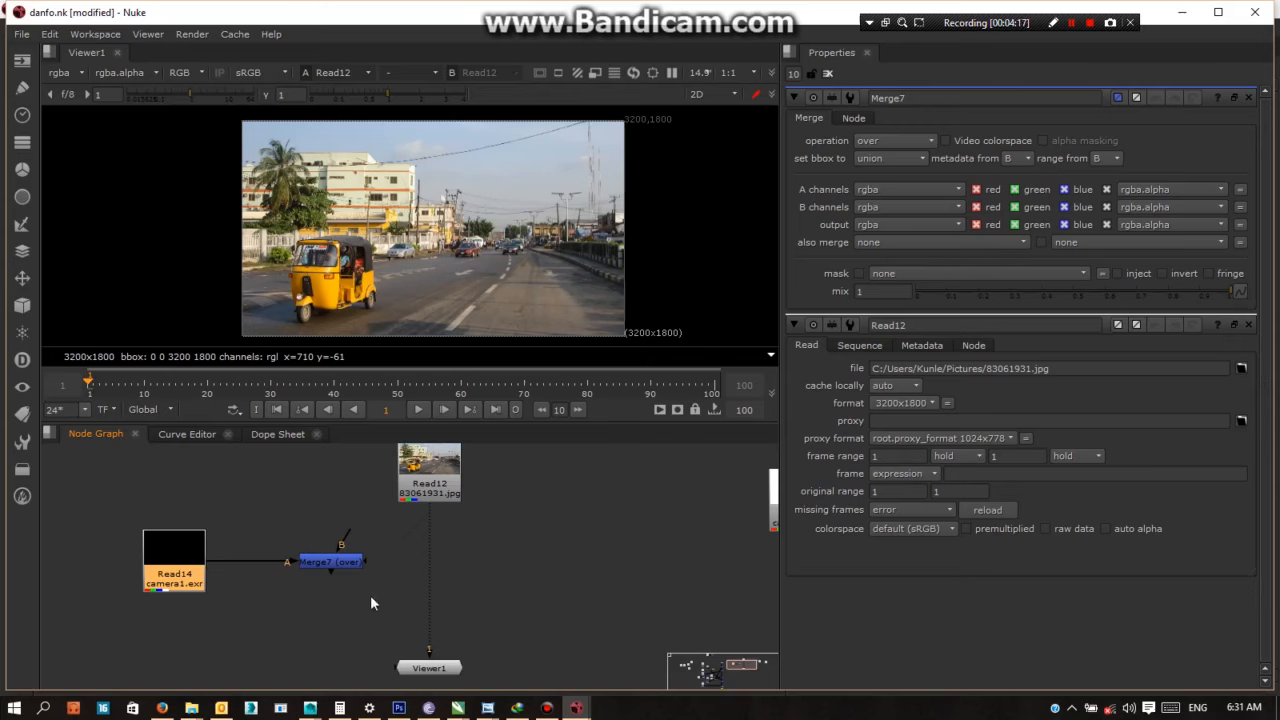
Connect the Merge node's B input to the street photo Read node
drag(345, 537, 365, 503)
drag(343, 546, 420, 472)
drag(343, 546, 440, 464)
click(337, 558)
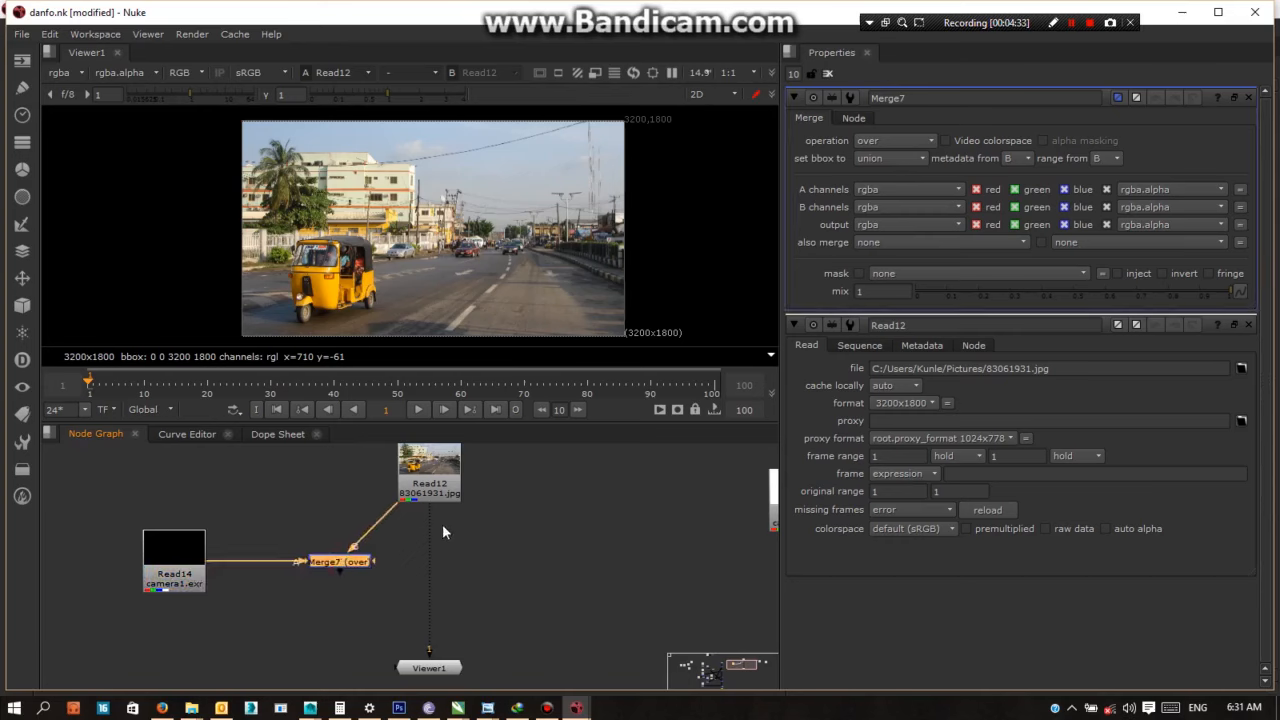
Connect the Viewer to the Merge node and place the Merge directly between the street photo and the Viewer
drag(429, 648, 333, 570)
scroll(430, 250, up, 3)
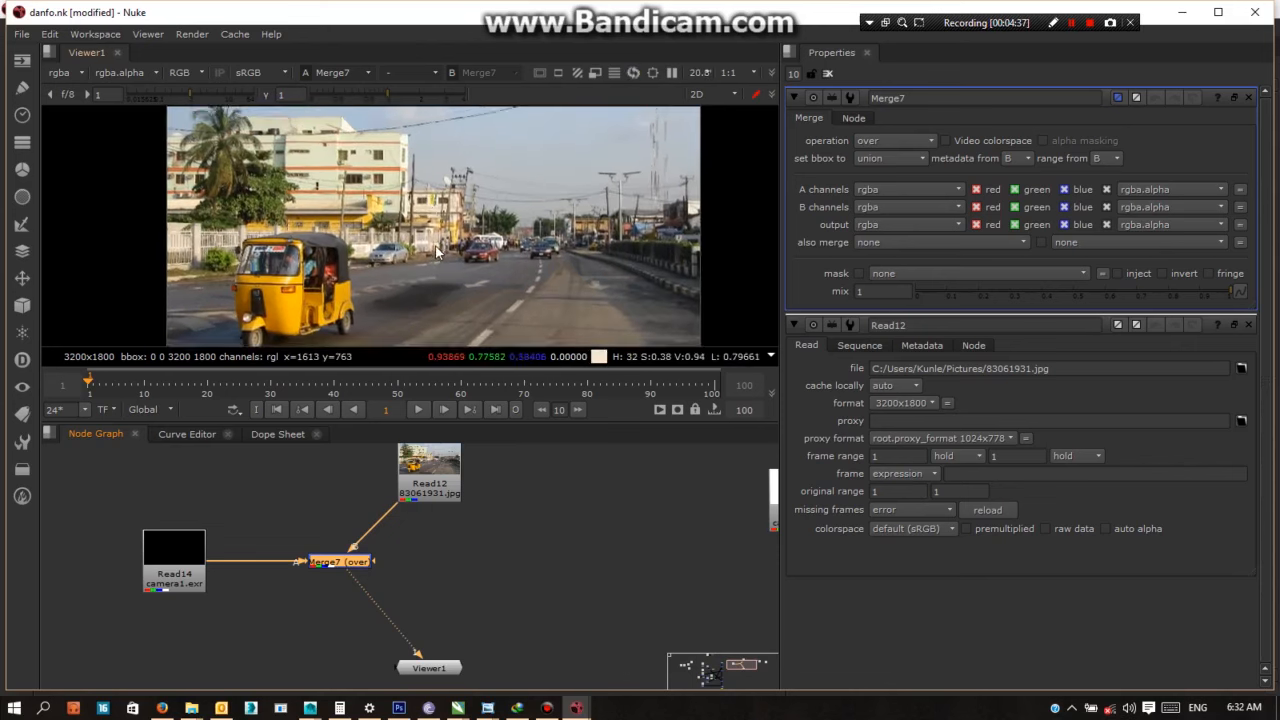
drag(355, 570, 445, 580)
Disable and re-enable the shadow Merge node to compare the road with and without the shadow, leaving it enabled
scroll(404, 225, up, 4)
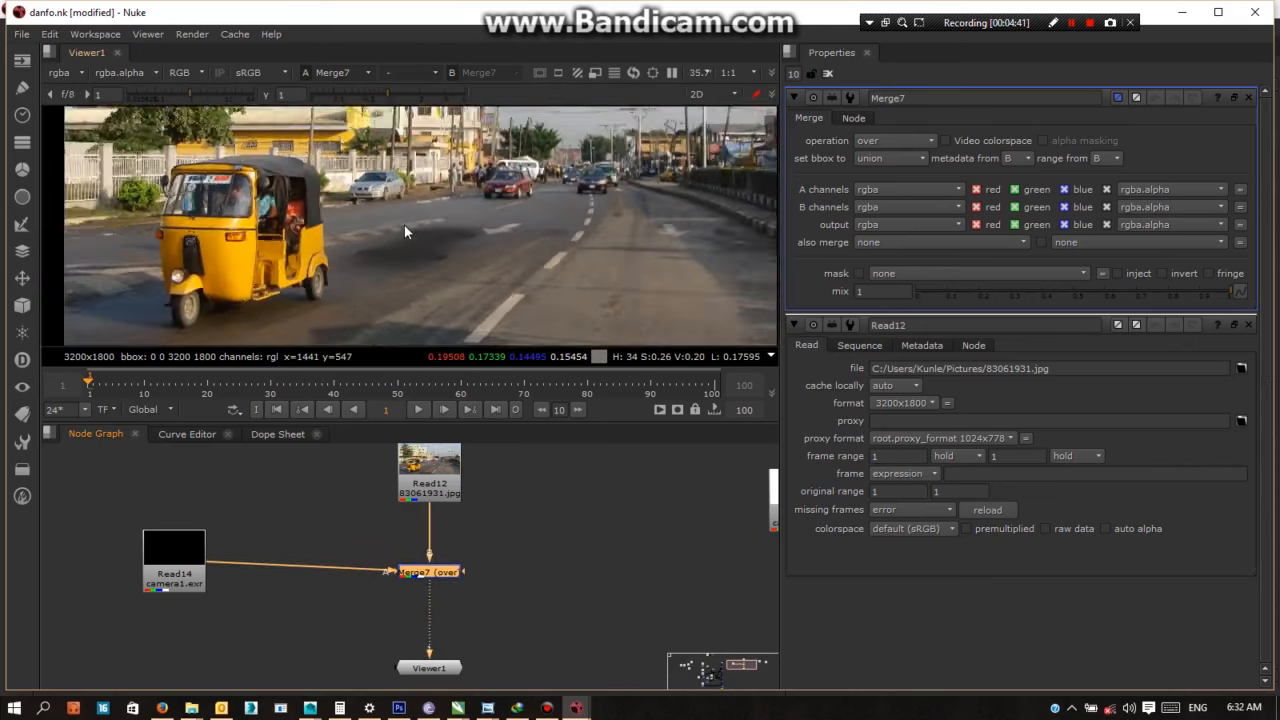
scroll(404, 225, down, 2)
scroll(425, 244, up, 3)
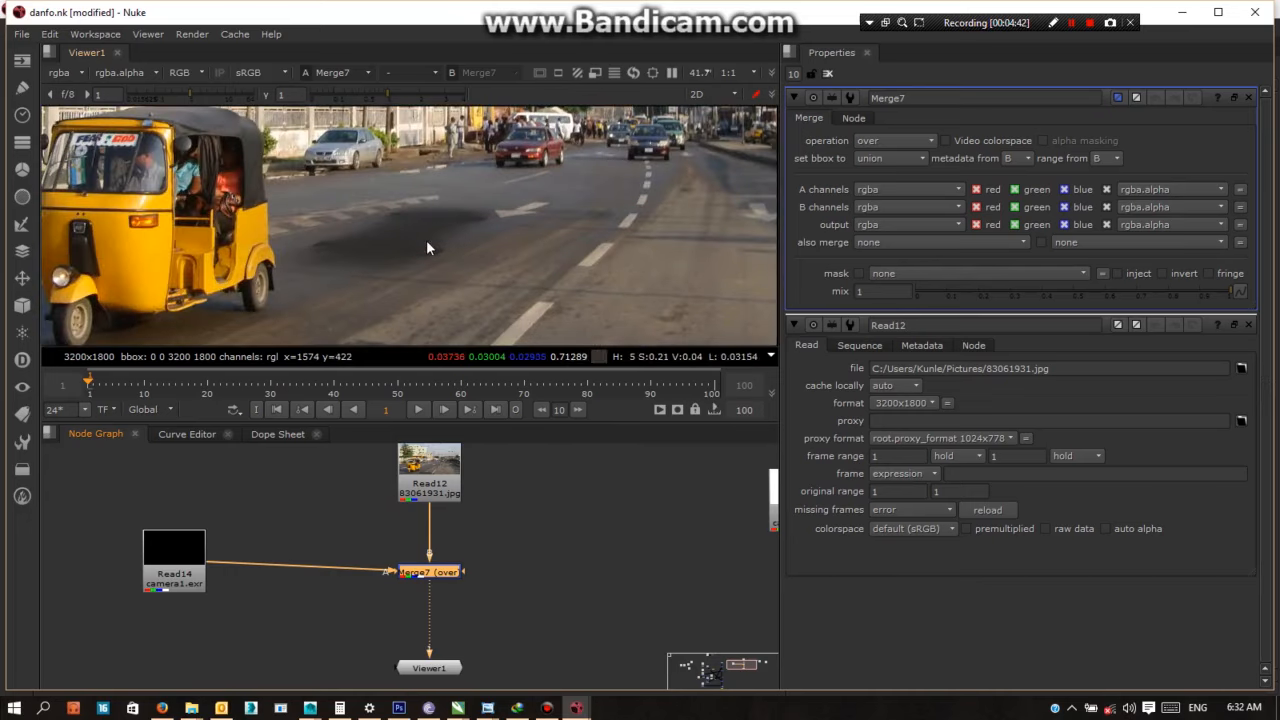
click(434, 581)
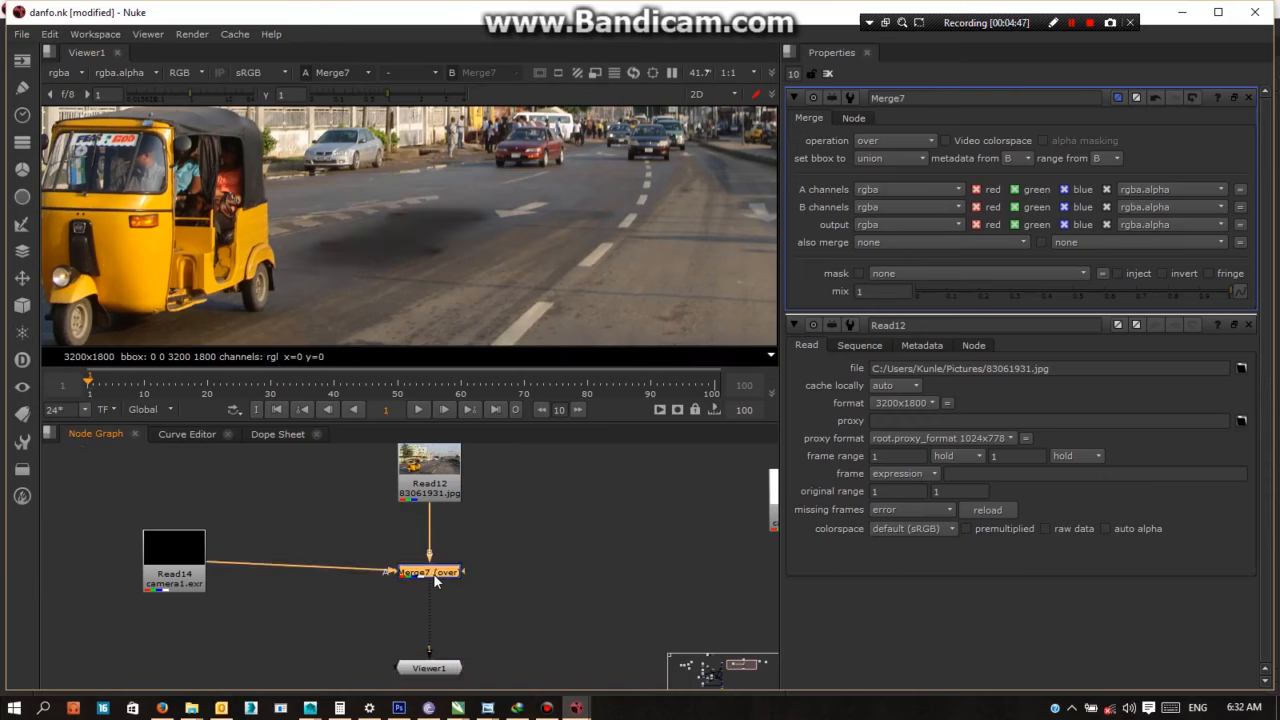
key(d)
key(d)
key(d)
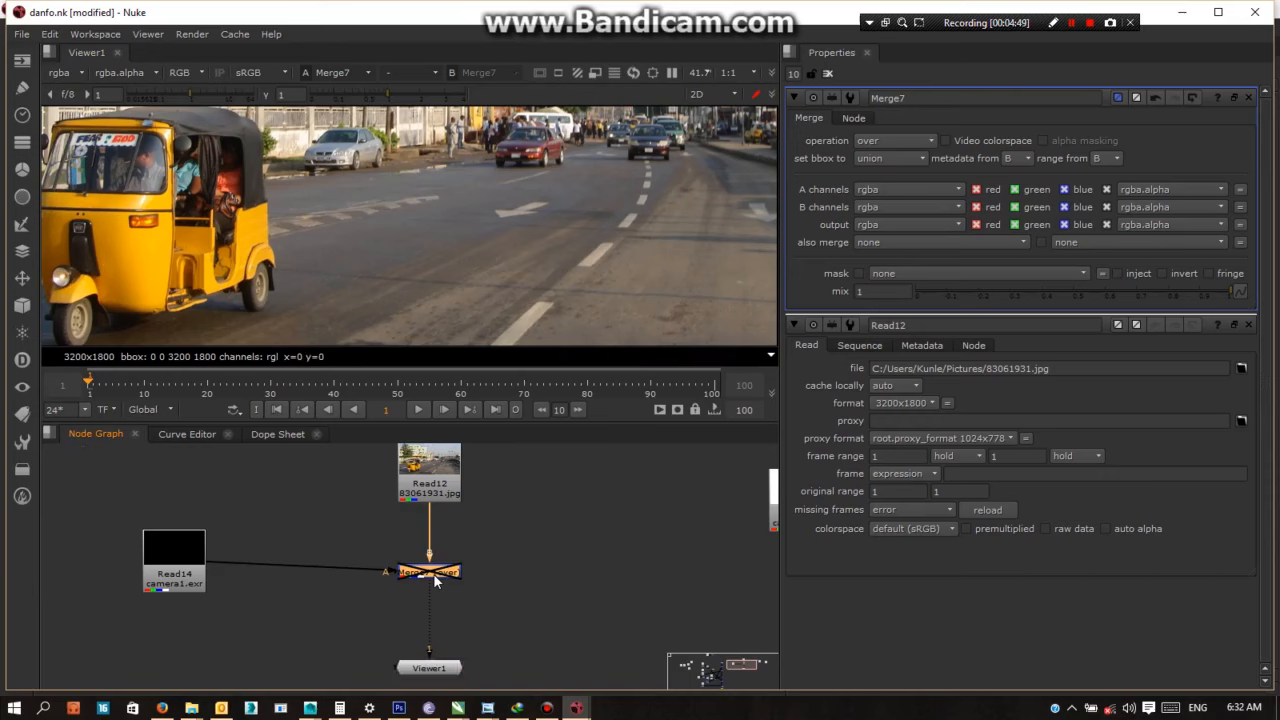
key(d)
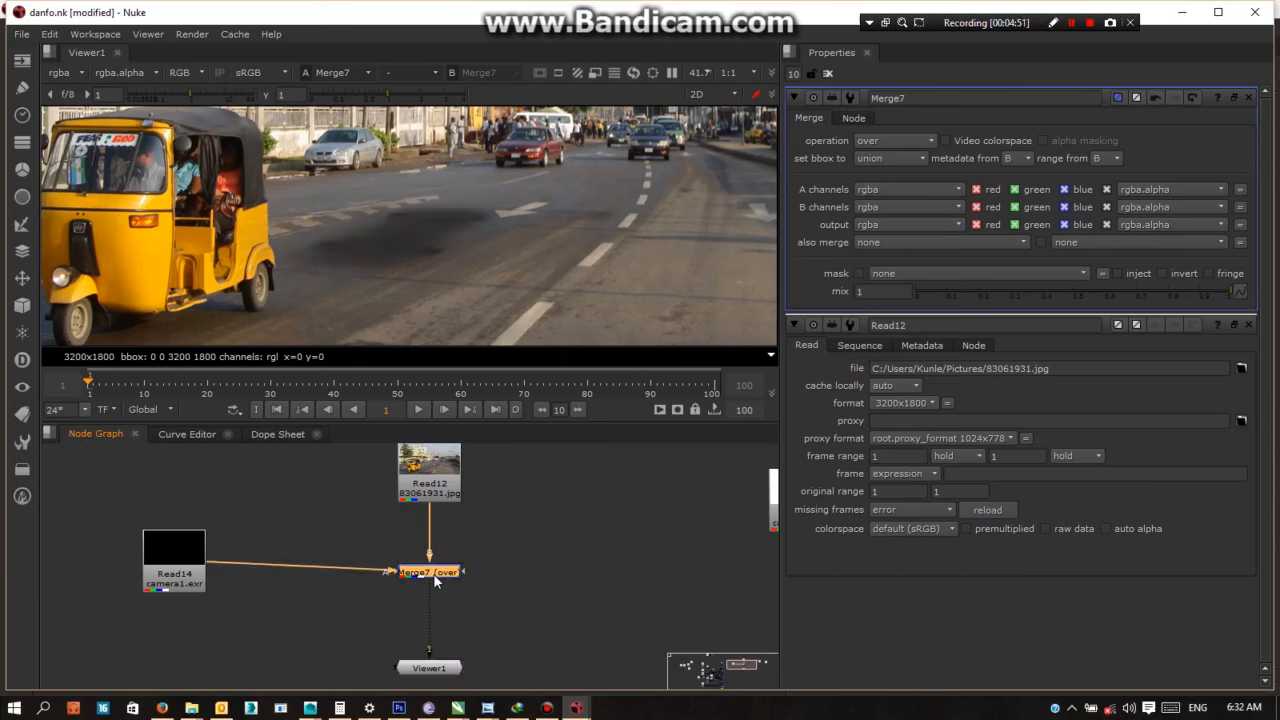
scroll(476, 254, down, 3)
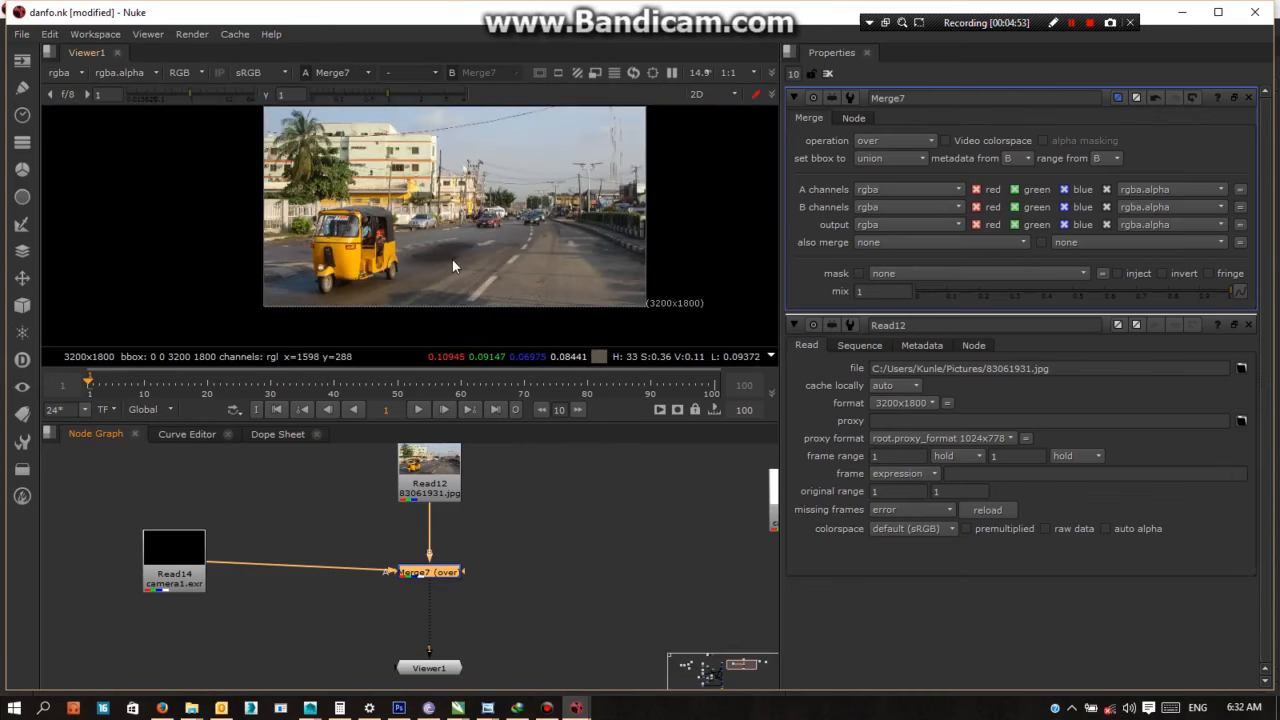
scroll(452, 258, up, 4)
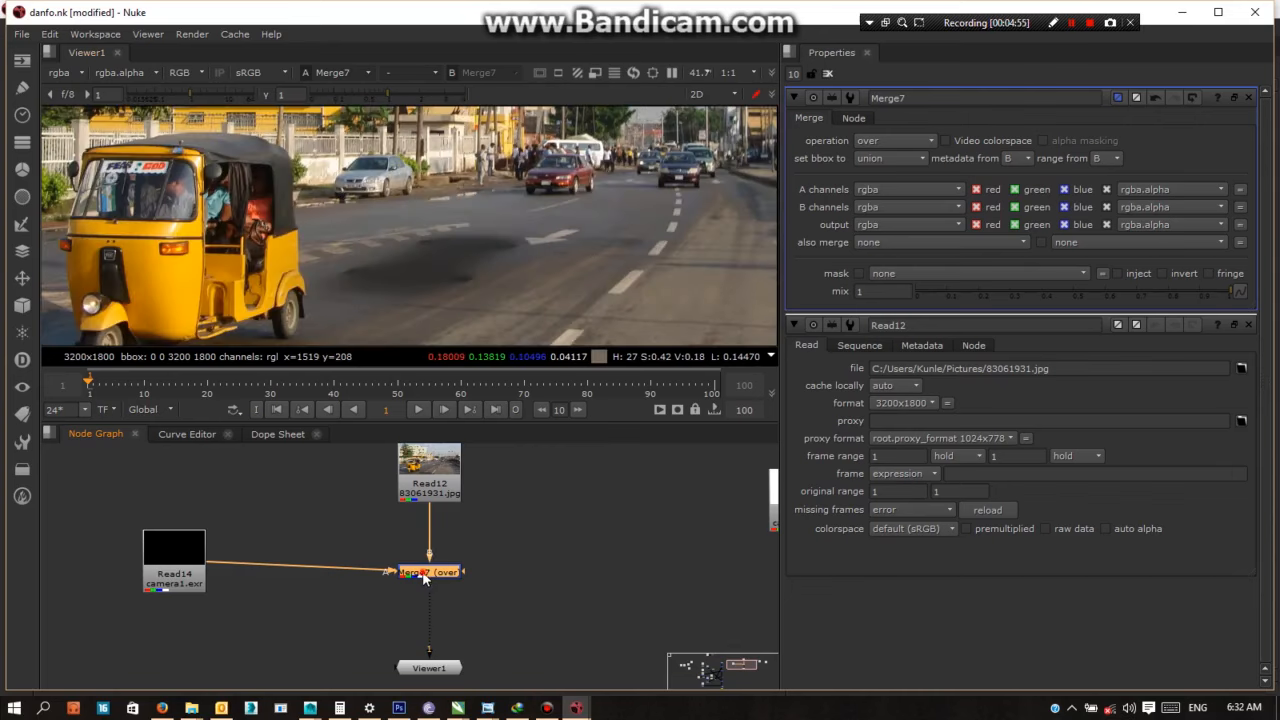
Level the shadow Merge node with the shadow pass Read node and inspect the shadow across the whole street photo
drag(424, 577, 424, 566)
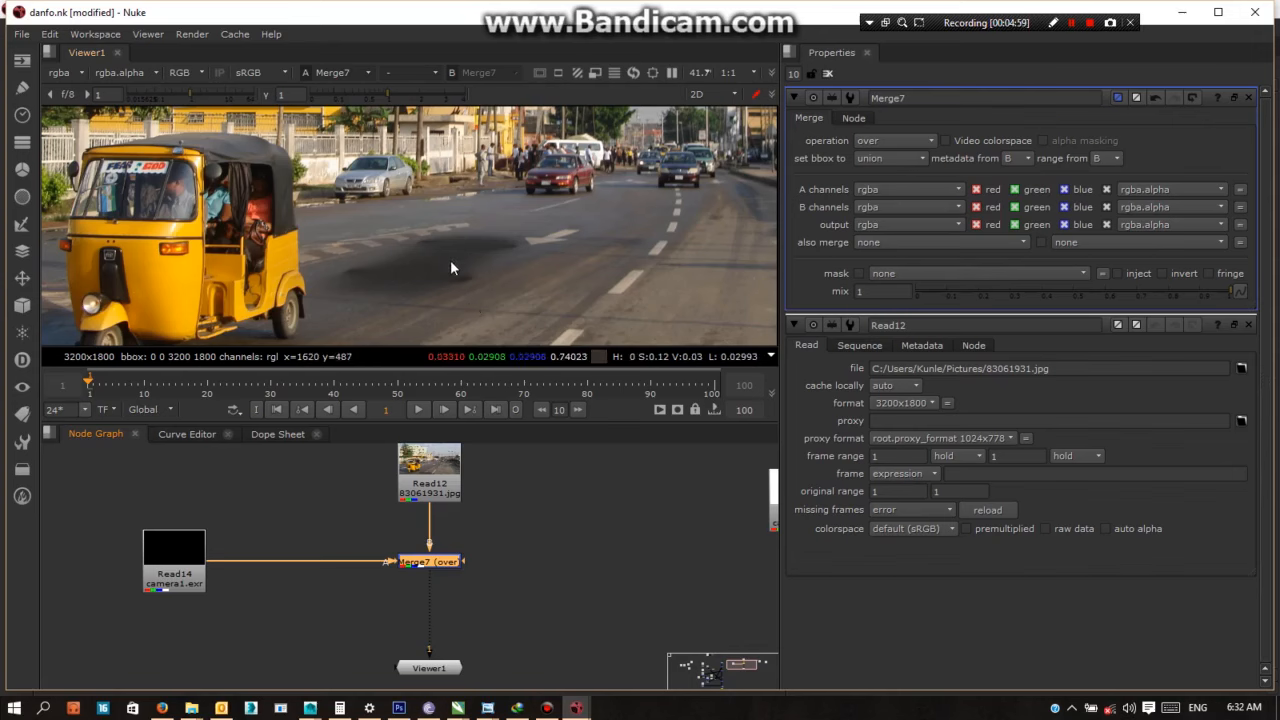
scroll(443, 263, down, 5)
scroll(453, 290, up, 3)
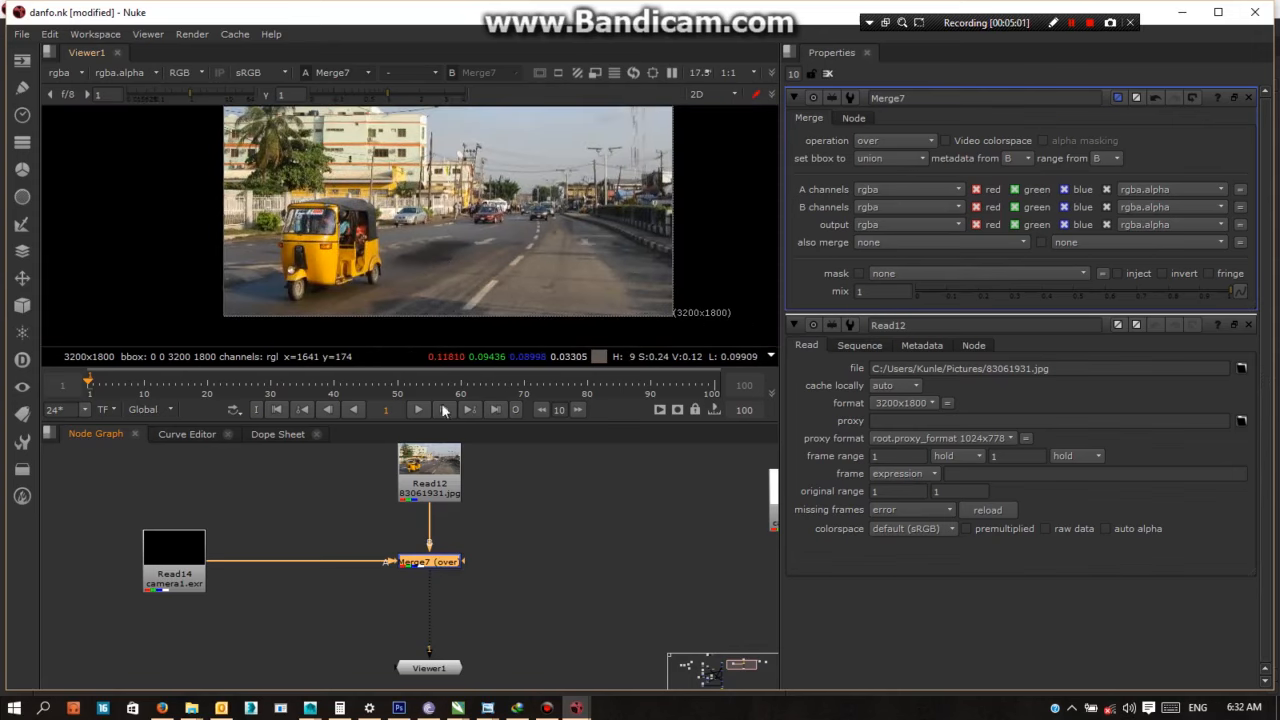
scroll(523, 554, down, 2)
scroll(523, 534, up, 4)
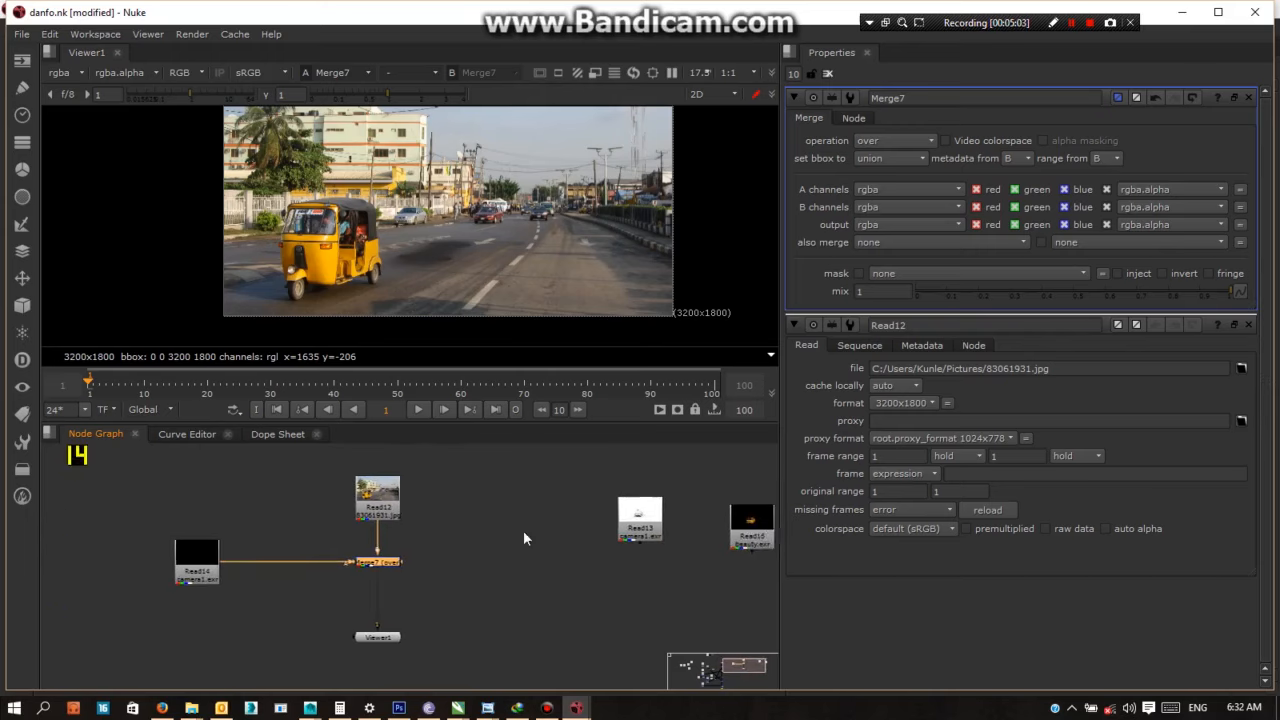
Move the beauty.exr Read node close to the shadow Merge node, on the side opposite the shadow pass
drag(660, 522, 440, 550)
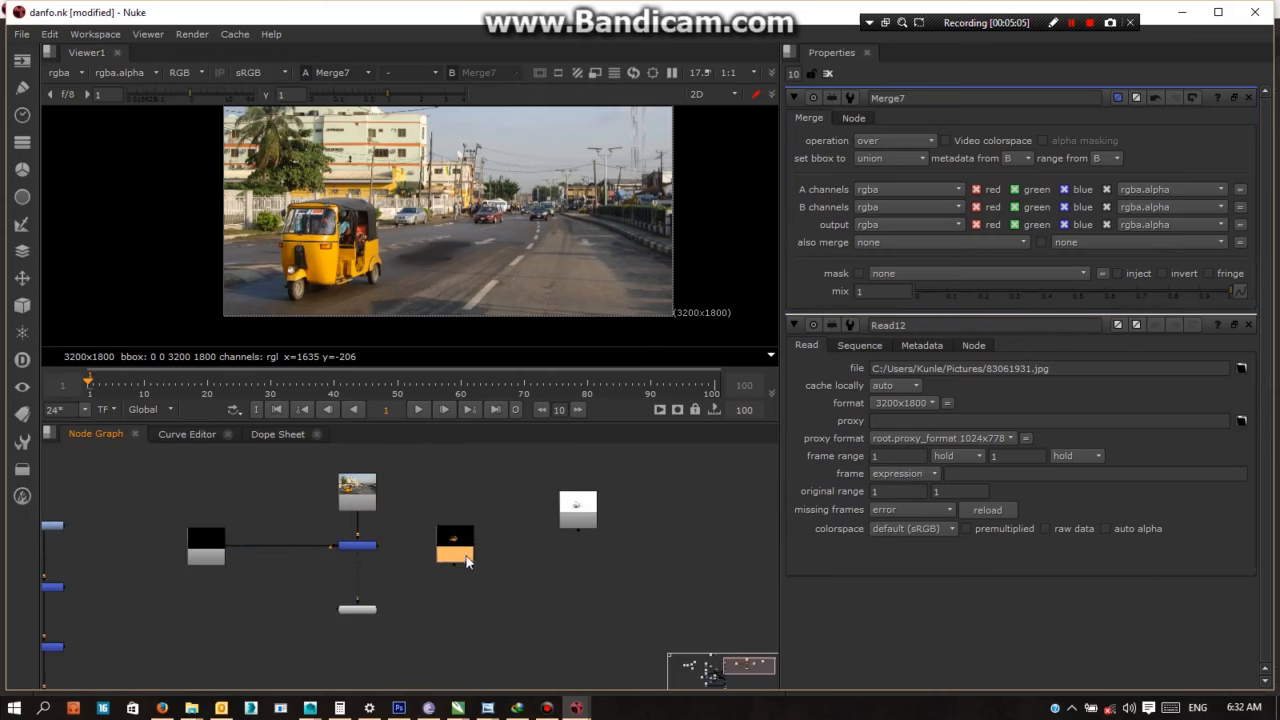
scroll(444, 546, up, 3)
middle_drag(459, 575, 547, 590)
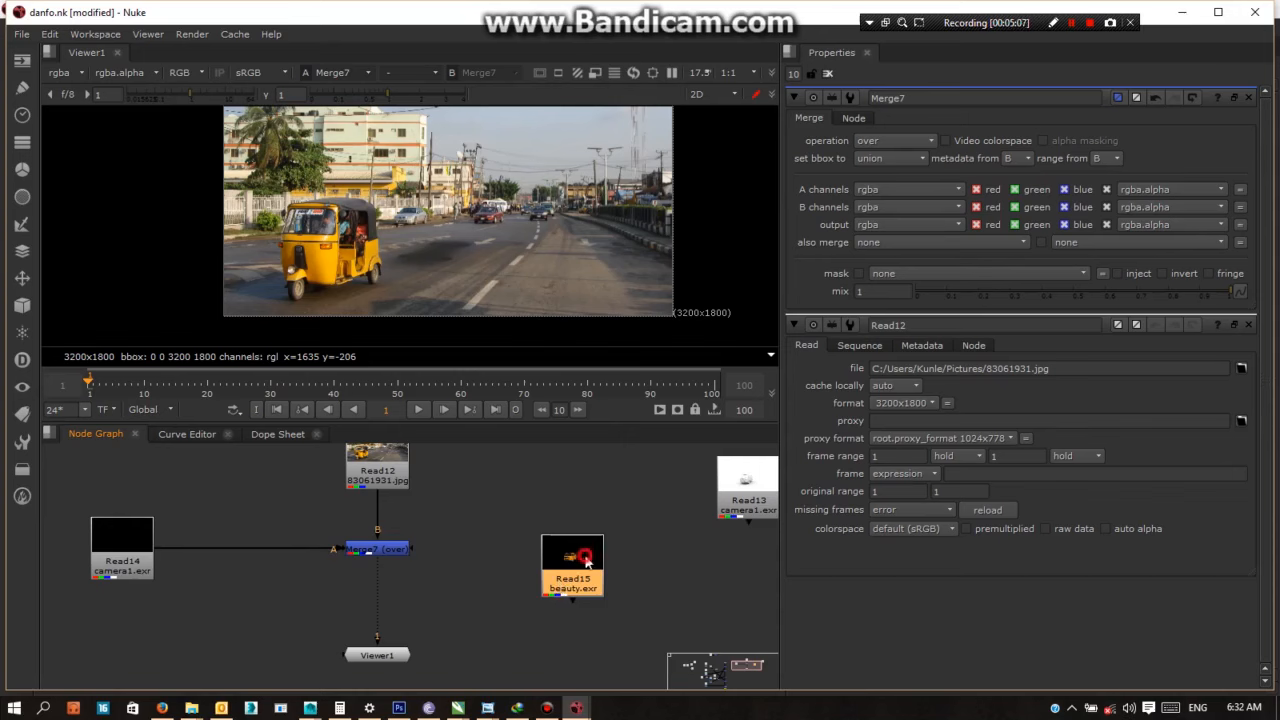
mouse_move(586, 560)
mouse_down()
mouse_move(551, 557)
mouse_move(570, 562)
mouse_up()
Merge the beauty.exr pass over the shadow composite with a second Merge node feeding the Viewer, and tidy the node positions
key(m)
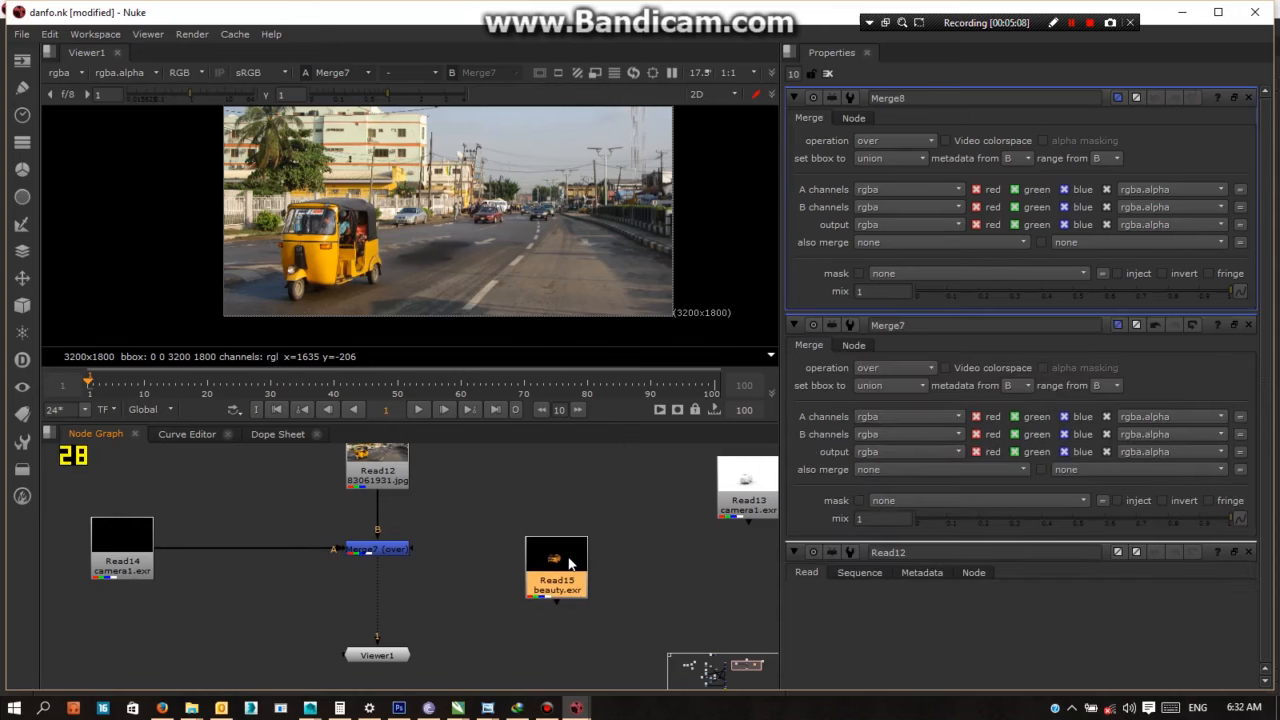
mouse_move(642, 567)
mouse_down()
mouse_move(456, 526)
mouse_move(456, 583)
mouse_move(374, 598)
mouse_up()
click(540, 598)
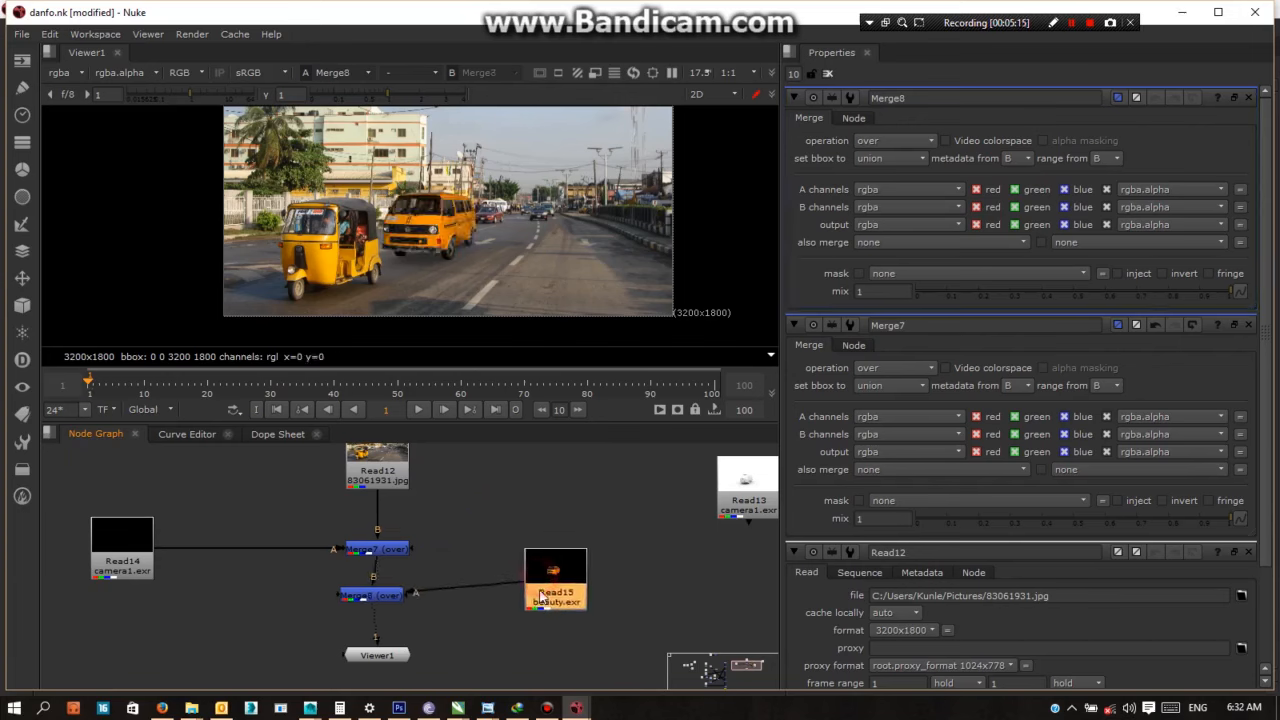
drag(540, 598, 537, 601)
drag(383, 660, 378, 672)
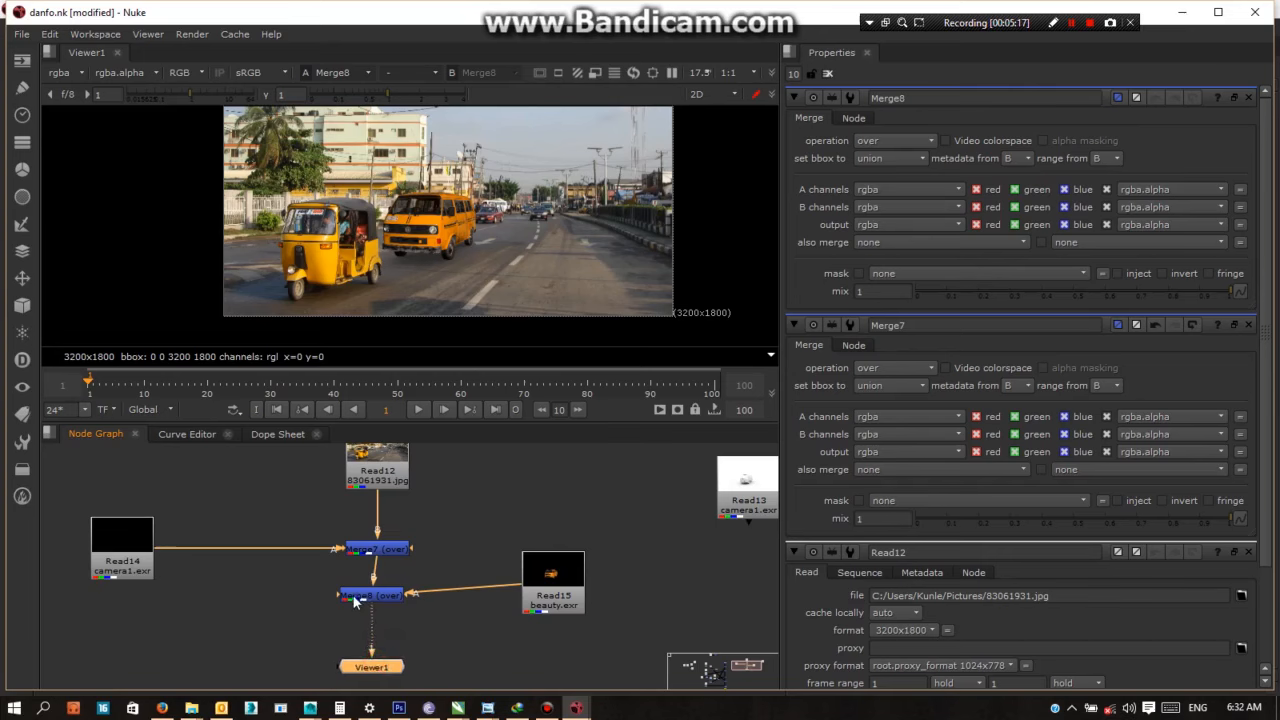
drag(355, 601, 355, 598)
drag(543, 600, 515, 600)
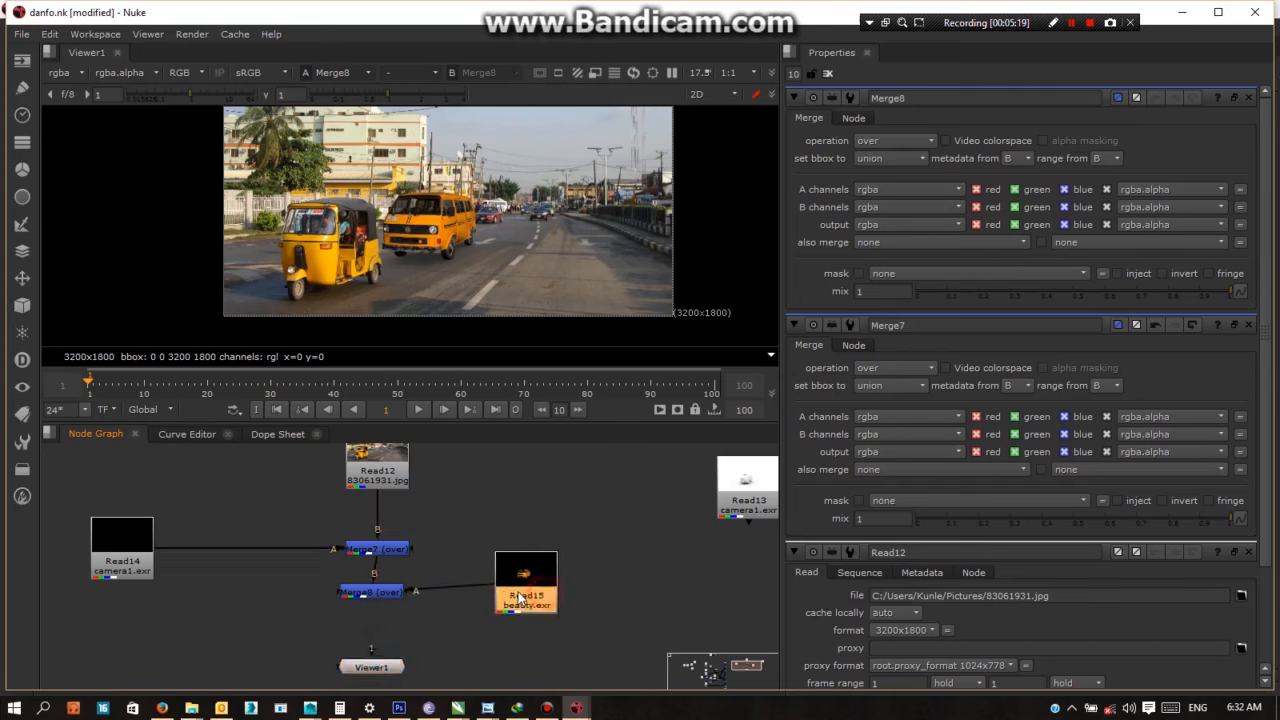
Inspect the van up close, switching the shadow Merge node off and on to compare it with and without its ground shadow
scroll(397, 233, up, 3)
scroll(397, 233, up, 2)
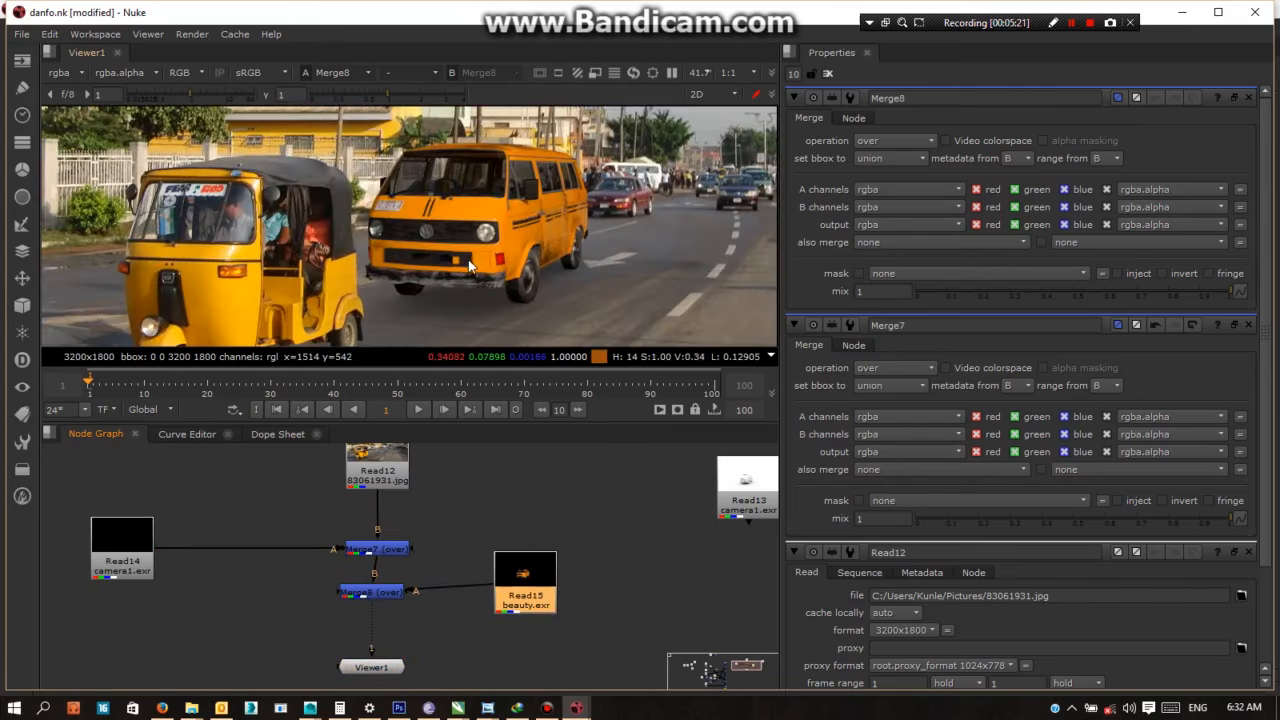
scroll(461, 329, down, 2)
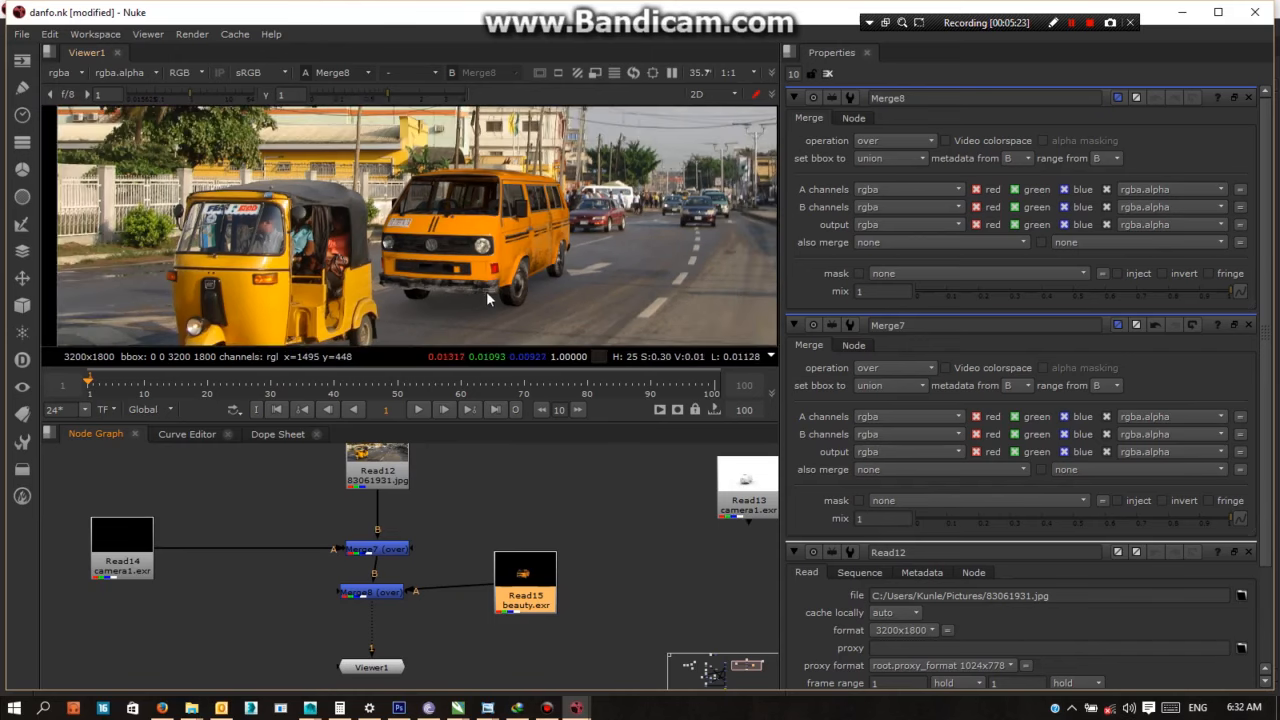
click(386, 556)
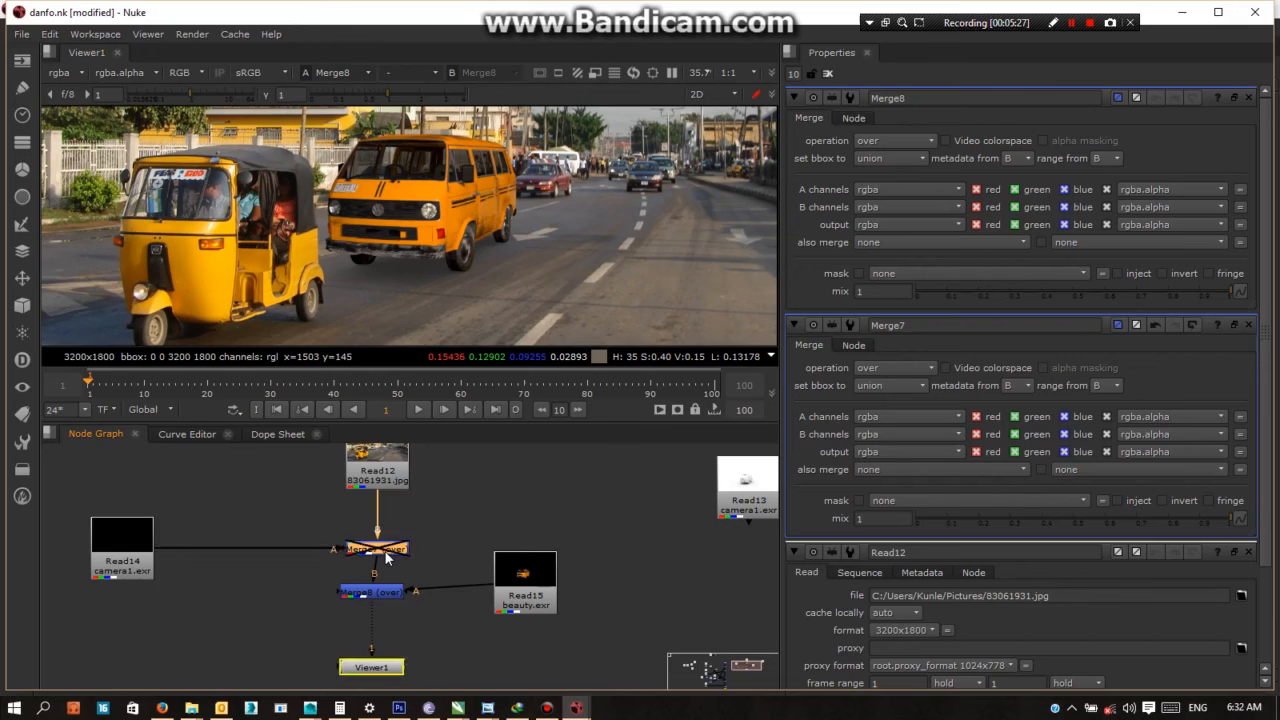
key(d)
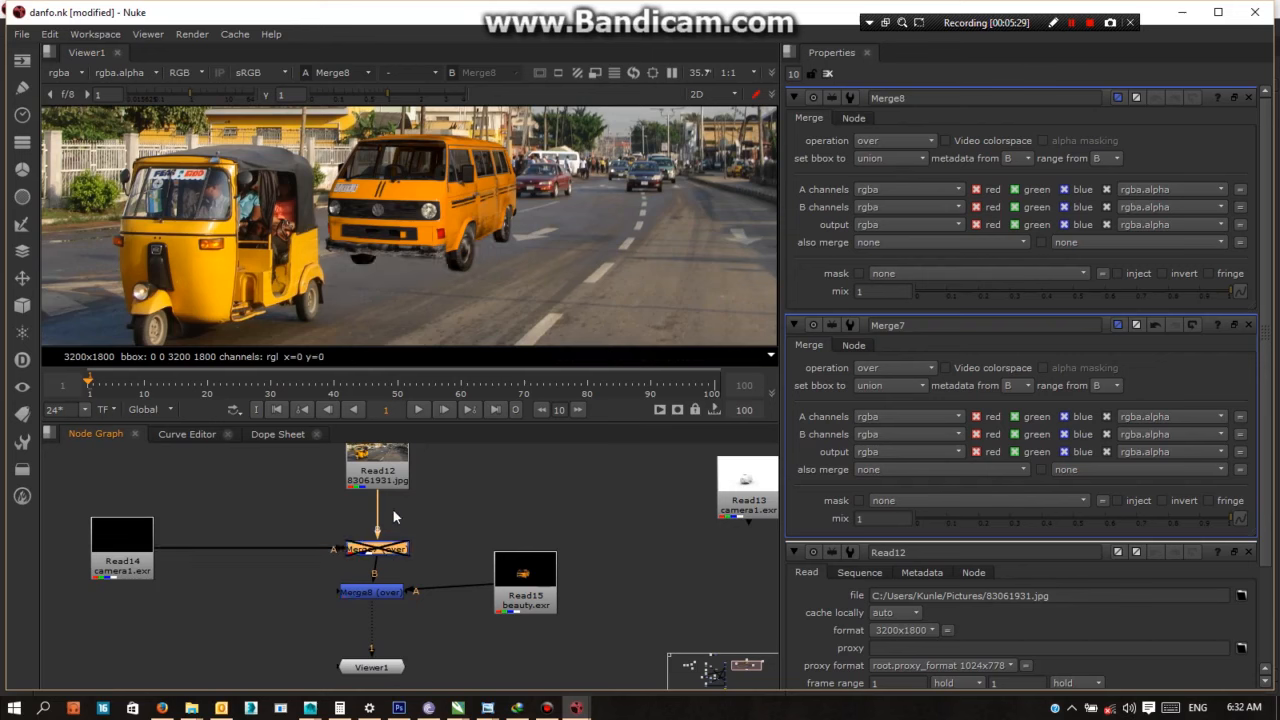
scroll(446, 329, down, 5)
scroll(496, 204, up, 4)
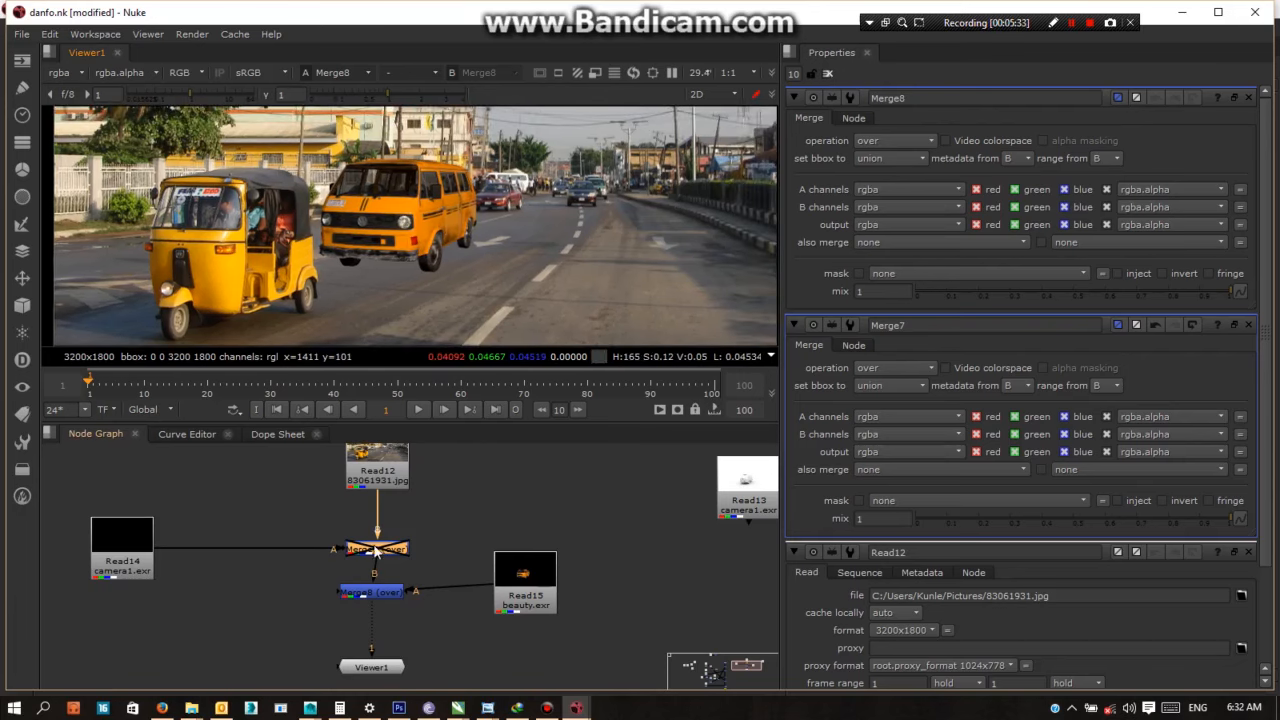
key(d)
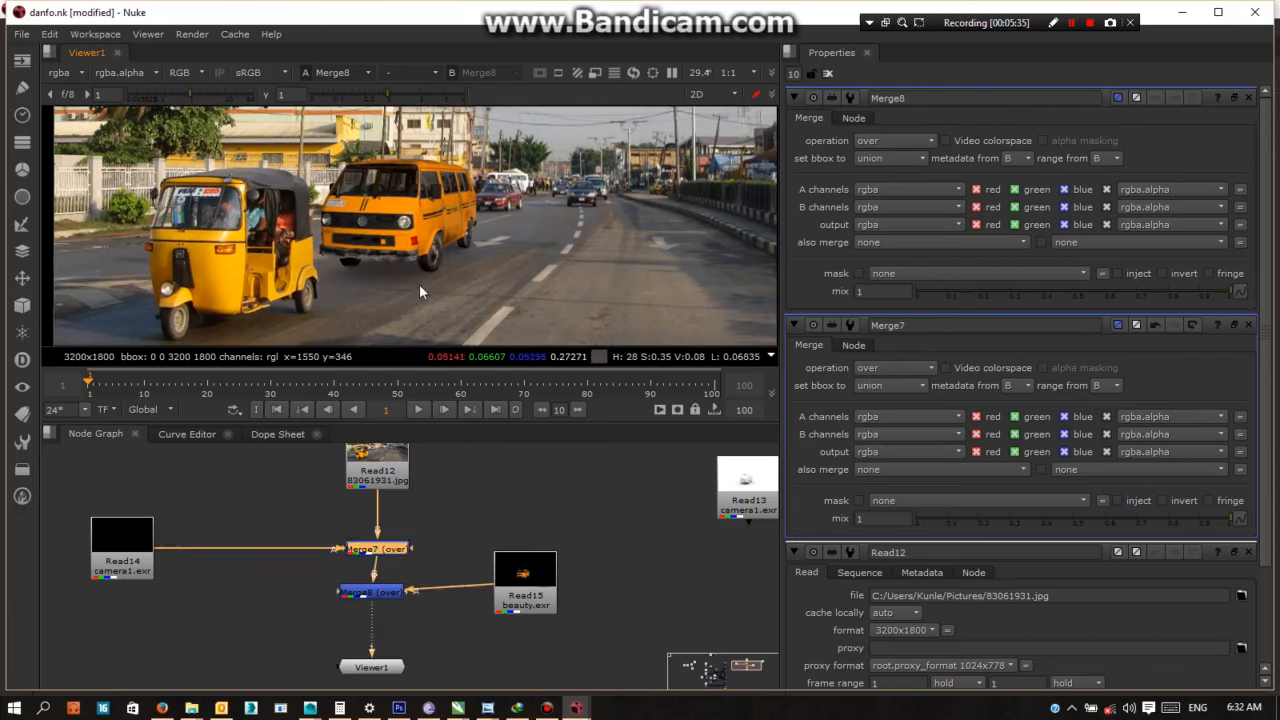
Move the ambient occlusion Read node beneath the shadow pass Read node and create a Merge node fed by it
scroll(395, 278, up, 5)
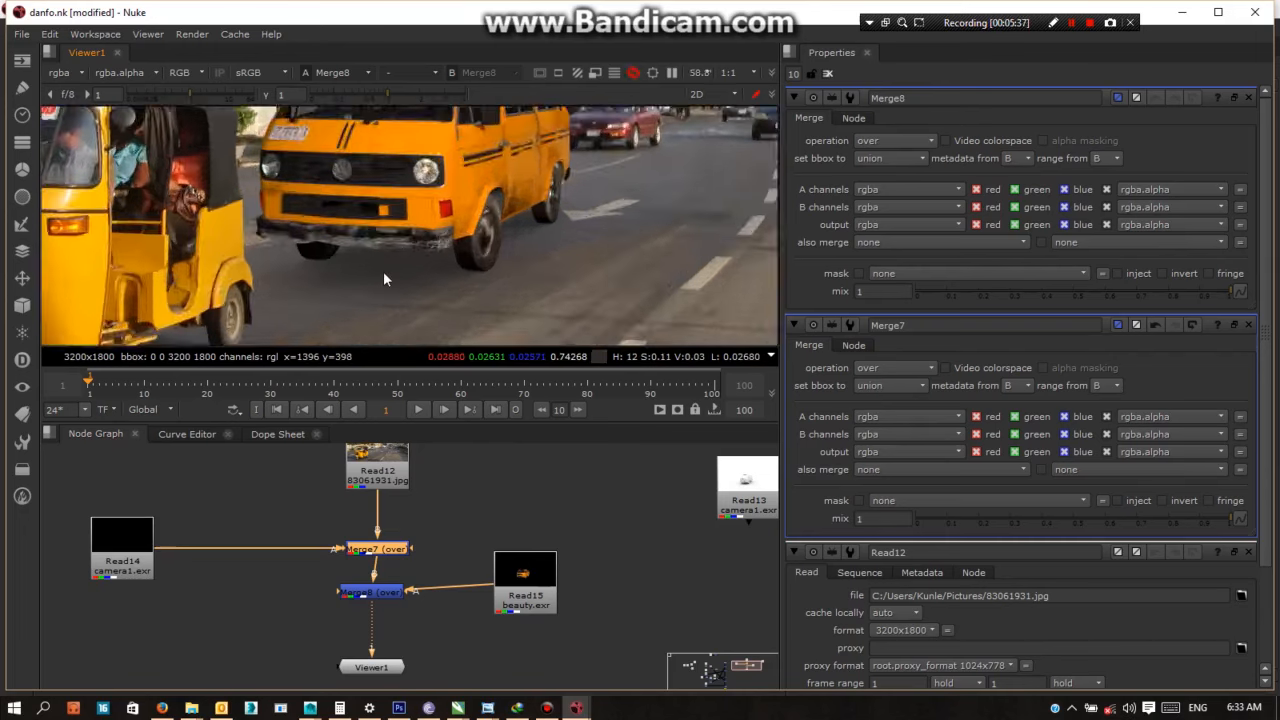
scroll(384, 275, down, 5)
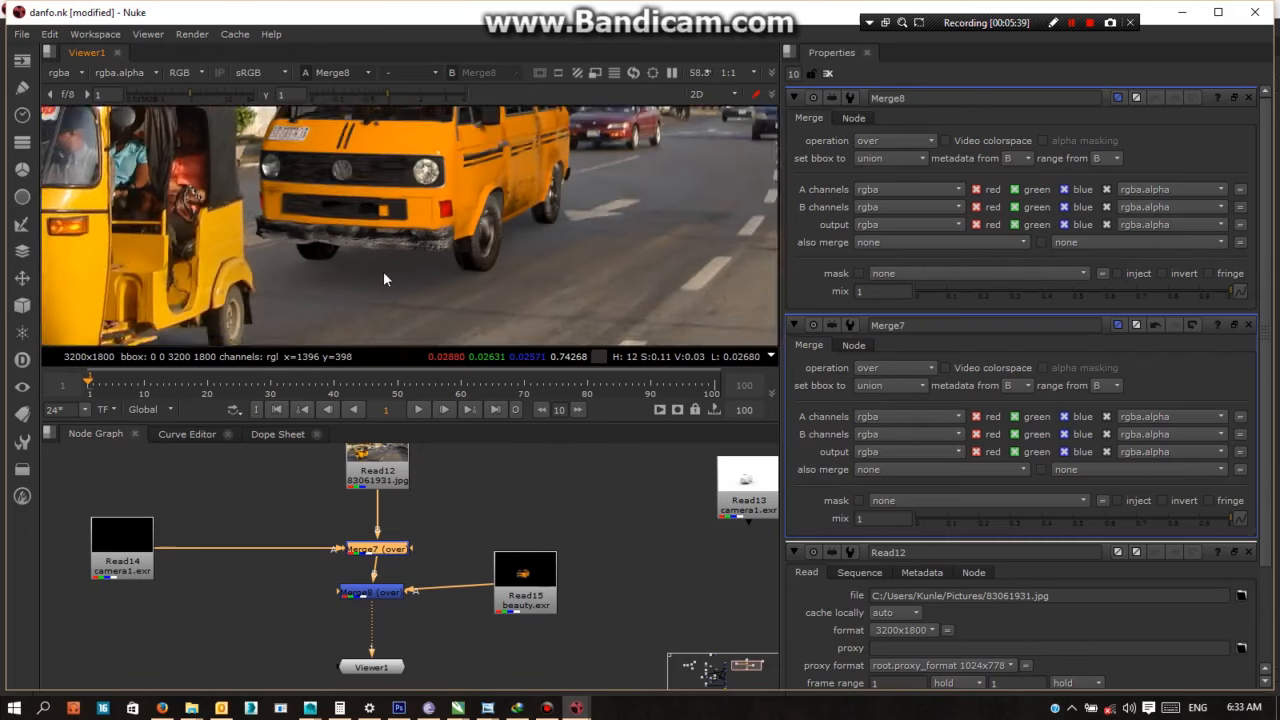
scroll(384, 279, down, 1)
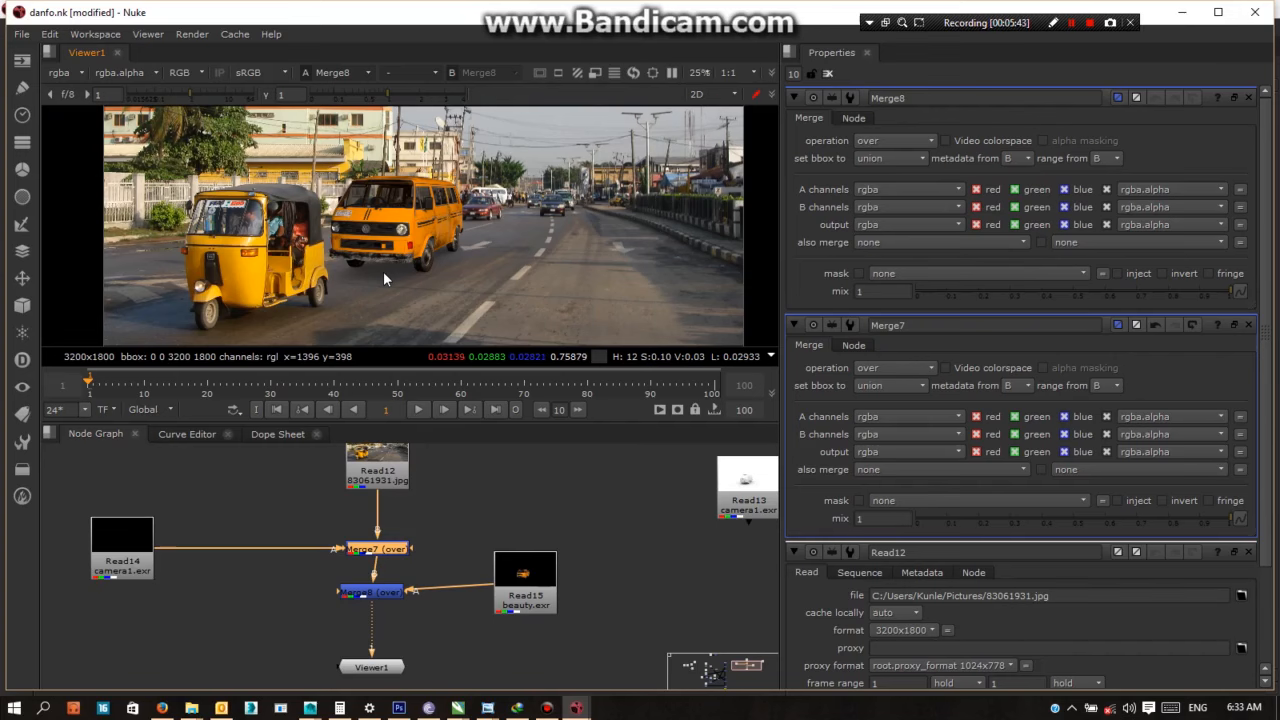
scroll(384, 279, up, 1)
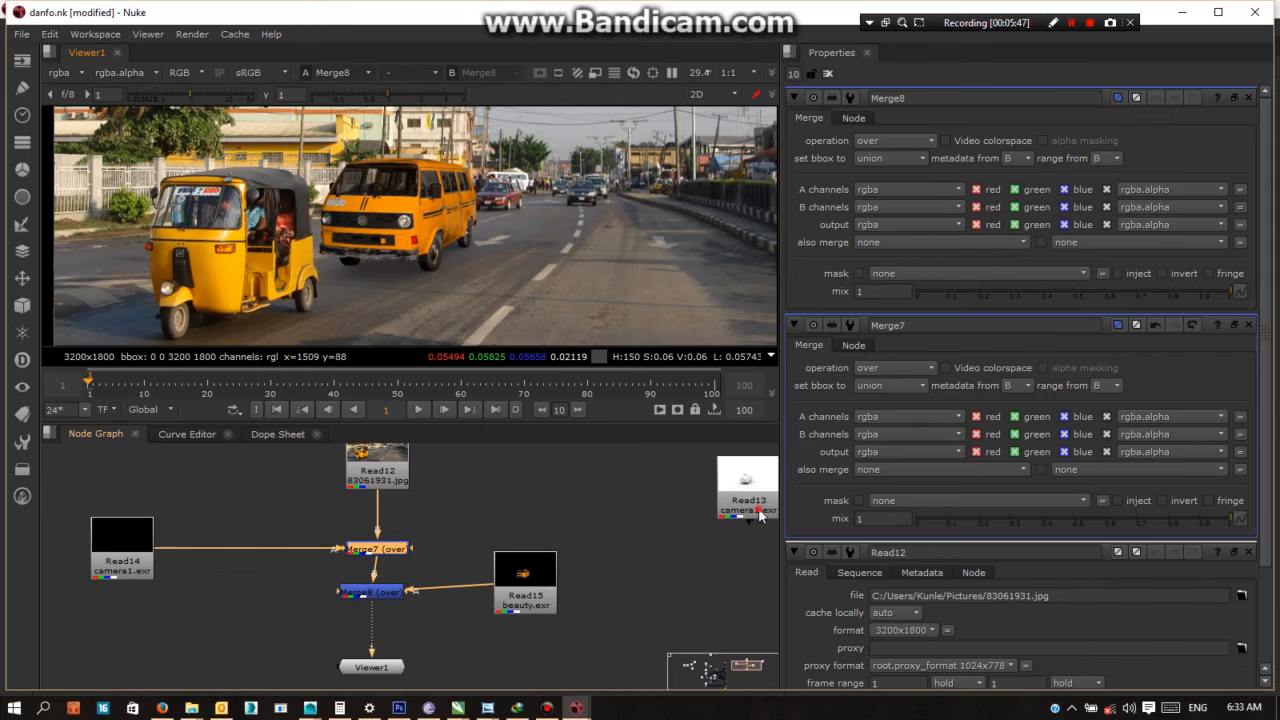
drag(760, 514, 158, 651)
key(m)
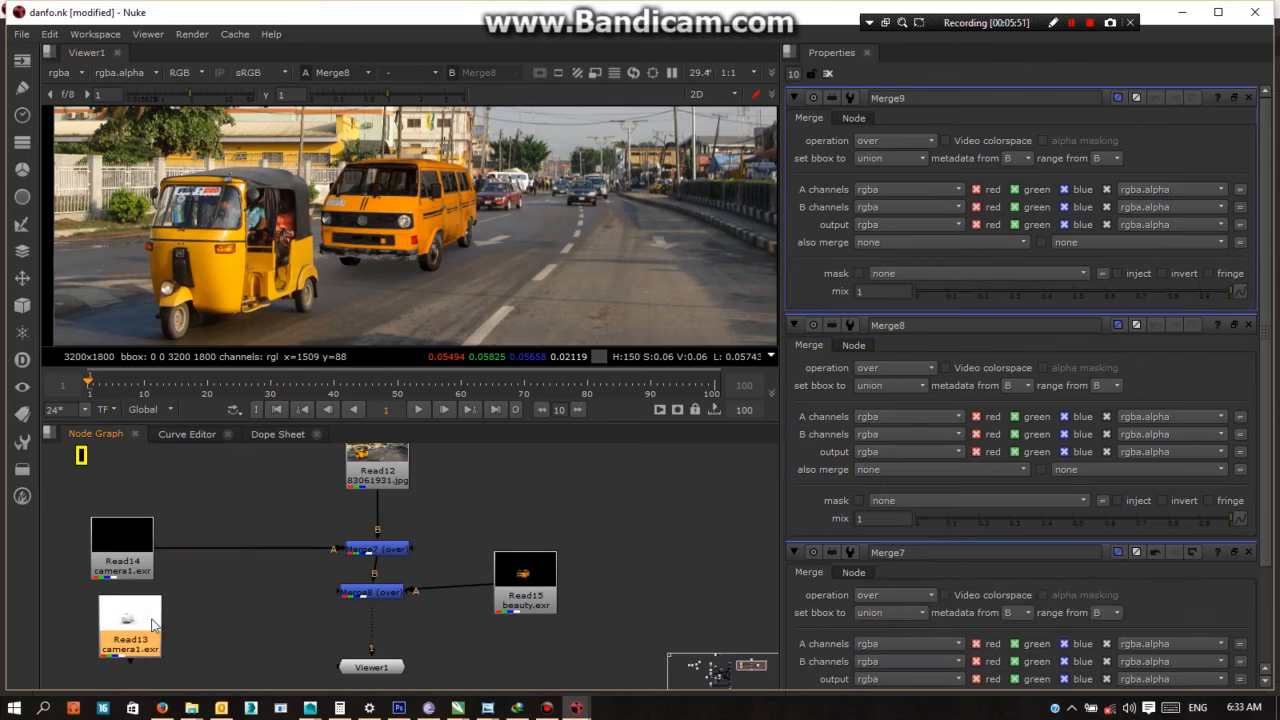
Insert the new Merge node between the beauty Merge node and the Viewer, making room by moving the Viewer and the ambient occlusion Read node
scroll(379, 650, down, 2)
middle_drag(379, 658, 423, 548)
scroll(423, 548, up, 2)
drag(423, 548, 423, 643)
drag(190, 515, 193, 565)
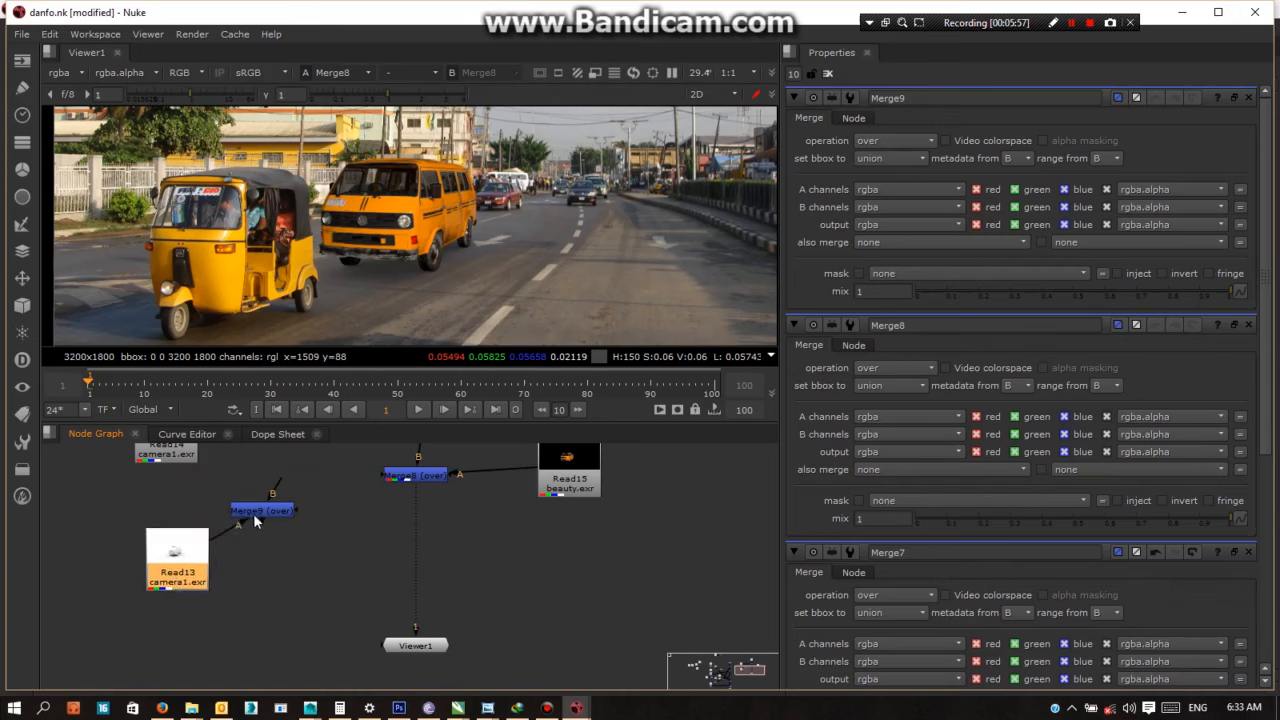
drag(253, 513, 411, 553)
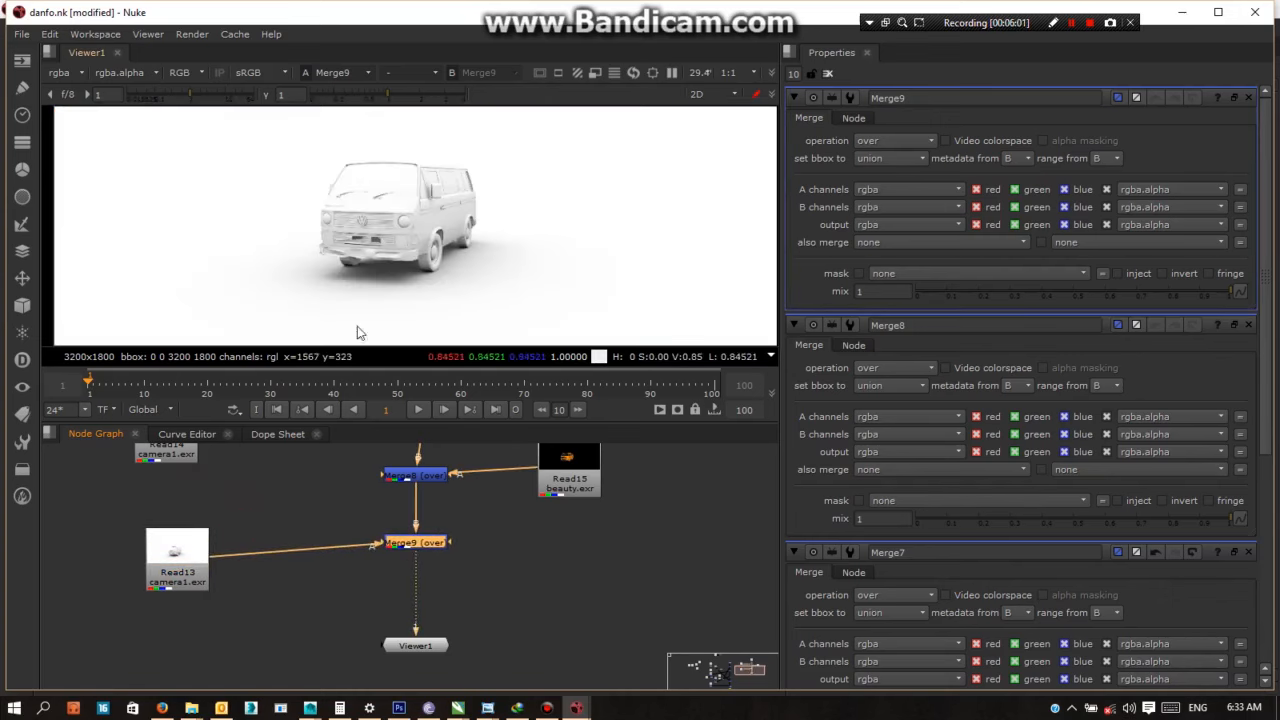
Level the ambient occlusion Read node with its Merge node and view the pass across the whole frame
scroll(413, 273, down, 3)
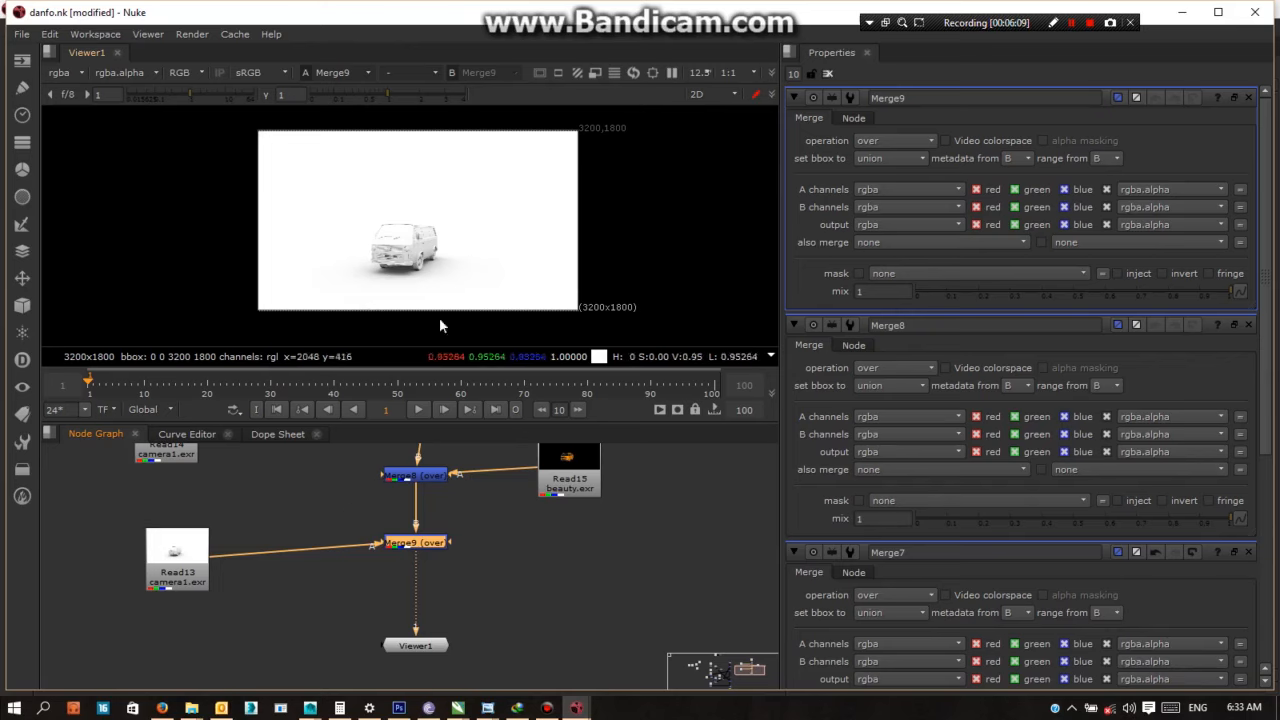
mouse_move(183, 563)
mouse_down()
mouse_move(183, 535)
mouse_move(184, 552)
mouse_up()
scroll(405, 200, up, 1)
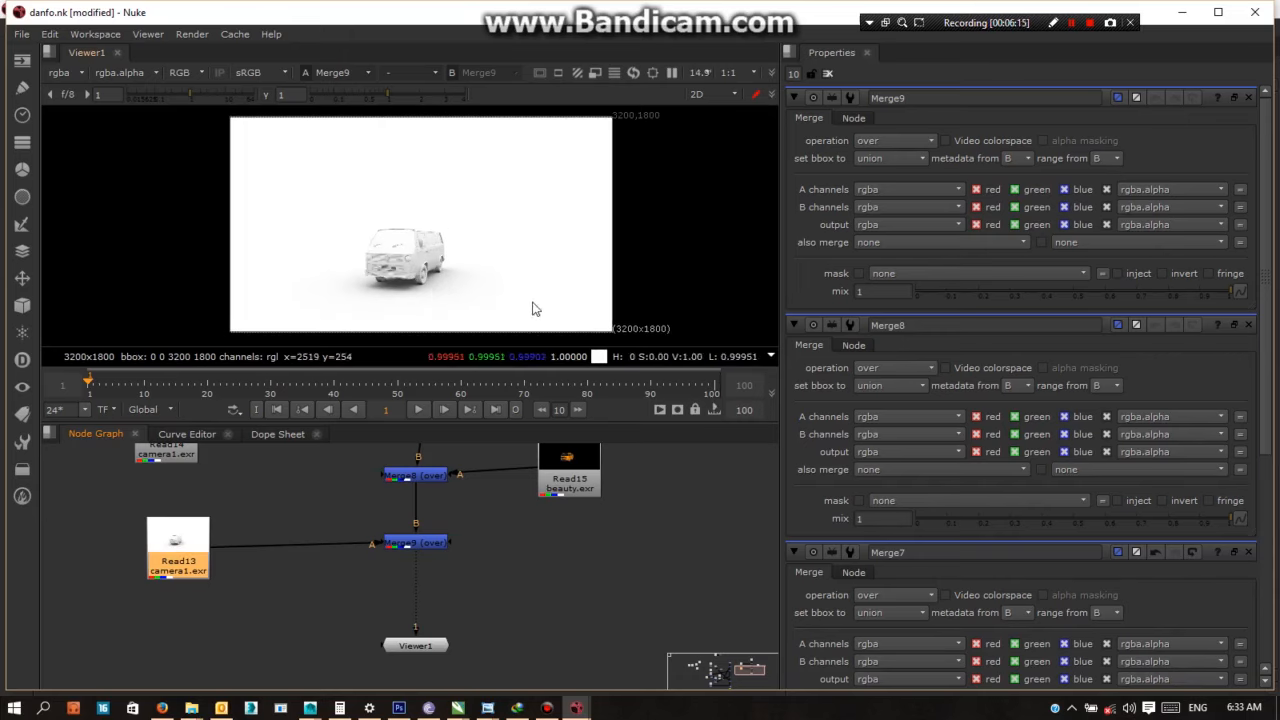
Set the ambient occlusion Merge node's operation to multiply
click(423, 548)
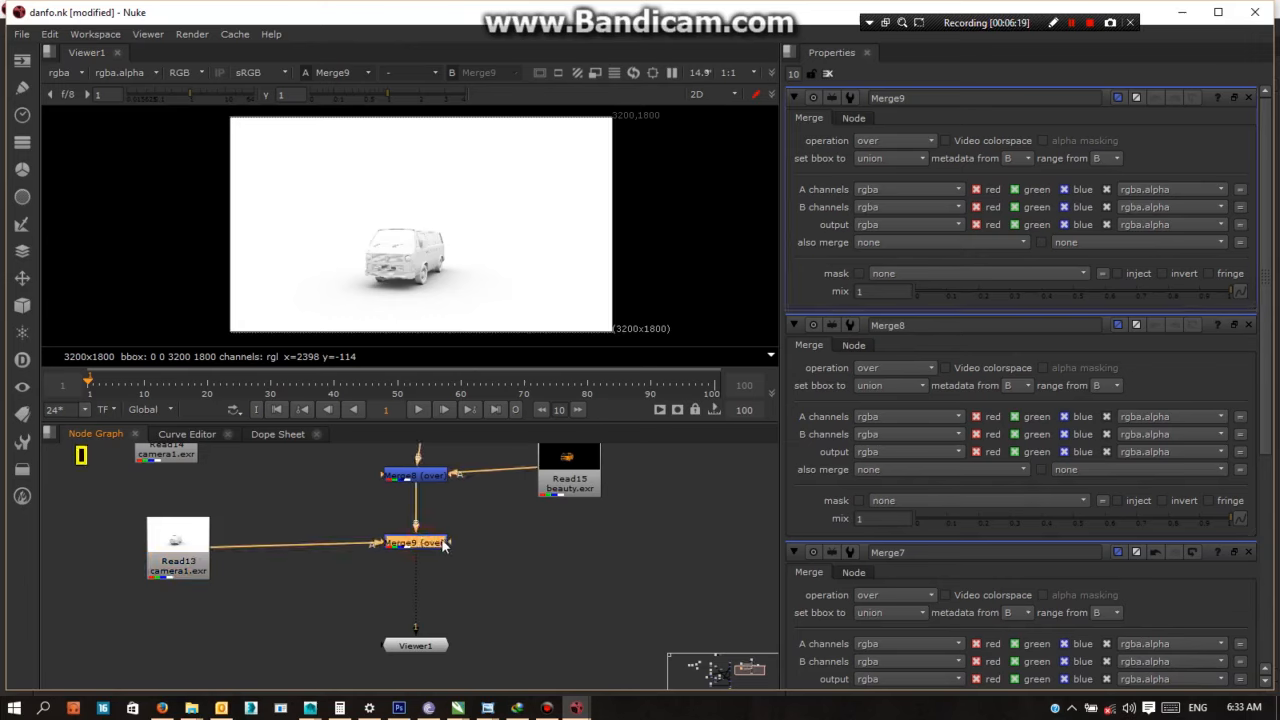
click(903, 142)
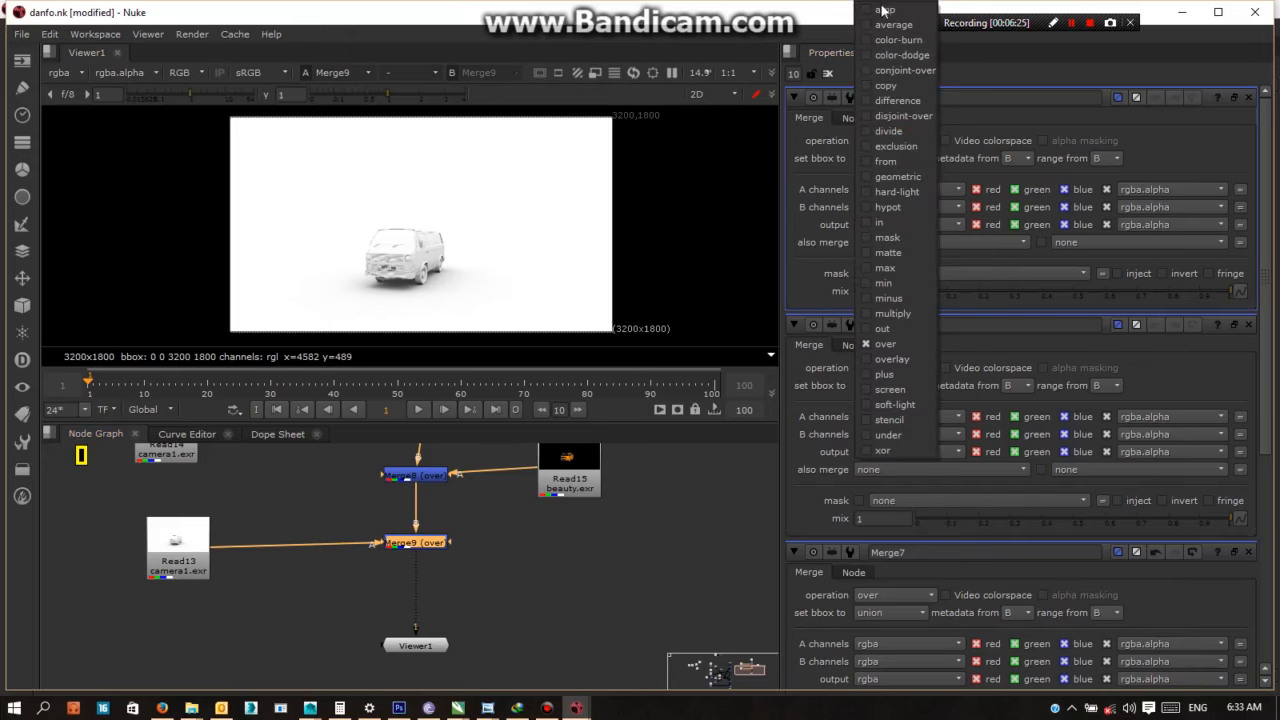
click(781, 9)
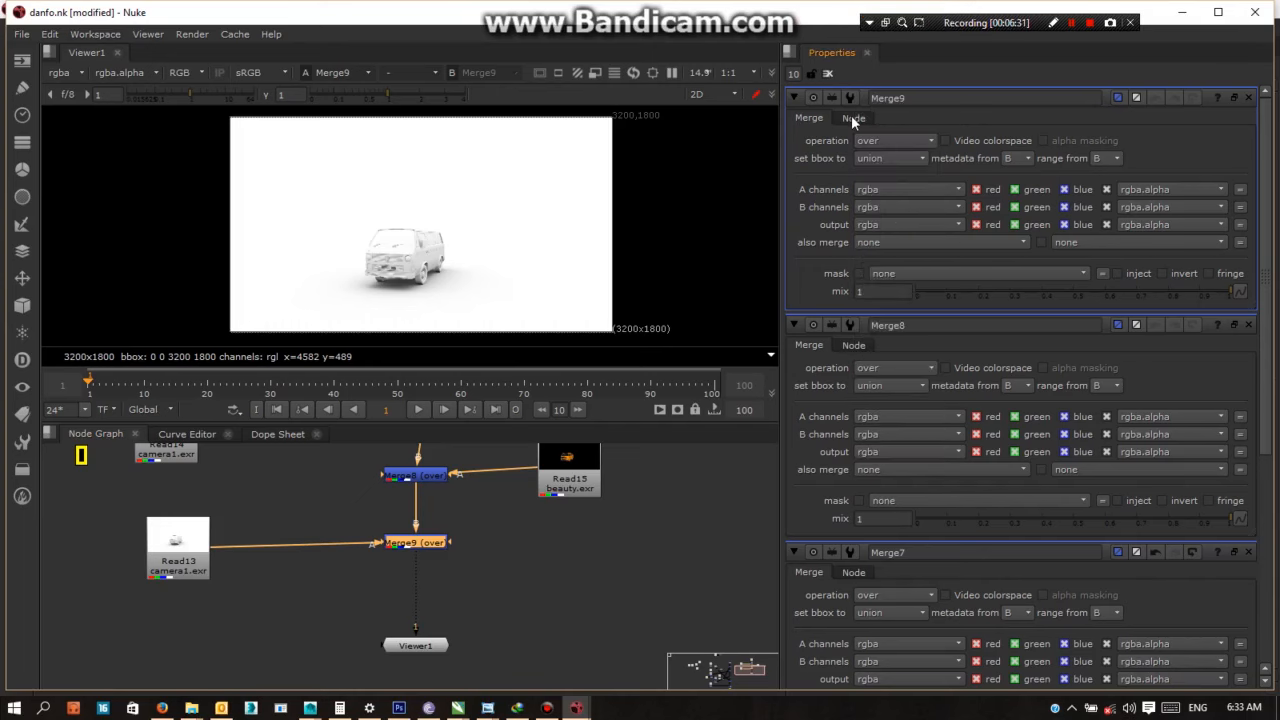
click(874, 140)
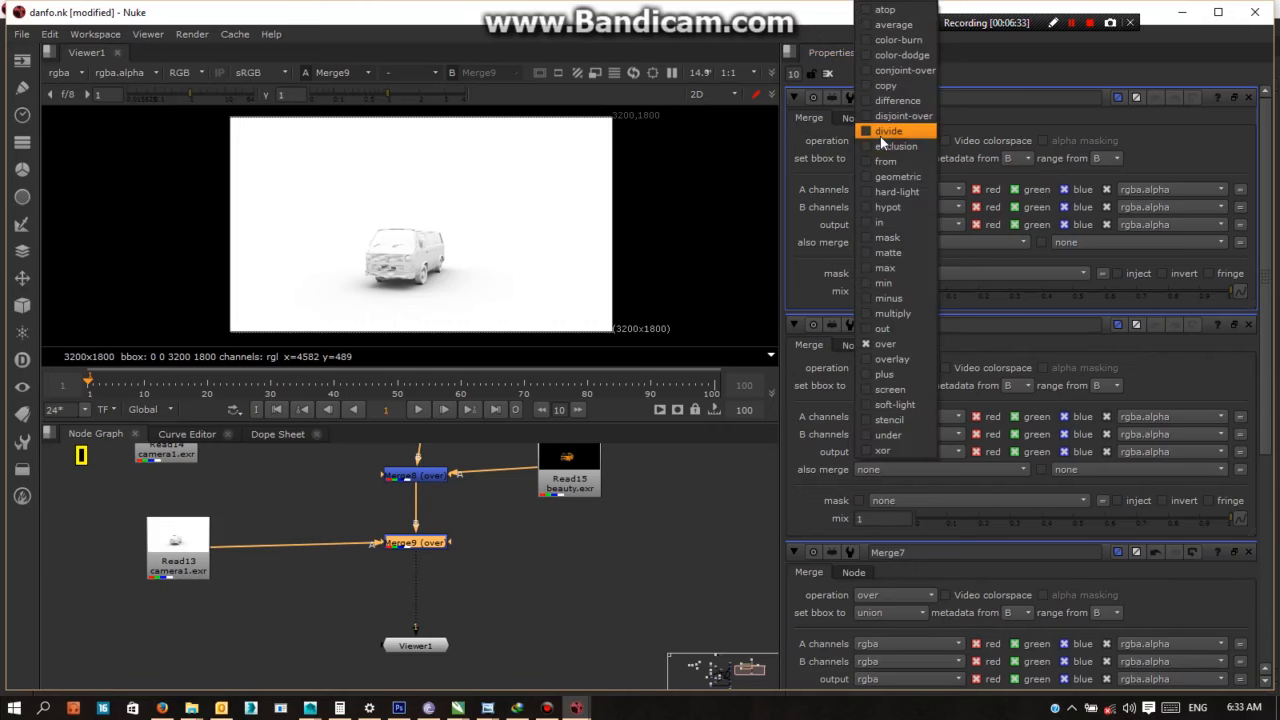
click(818, 140)
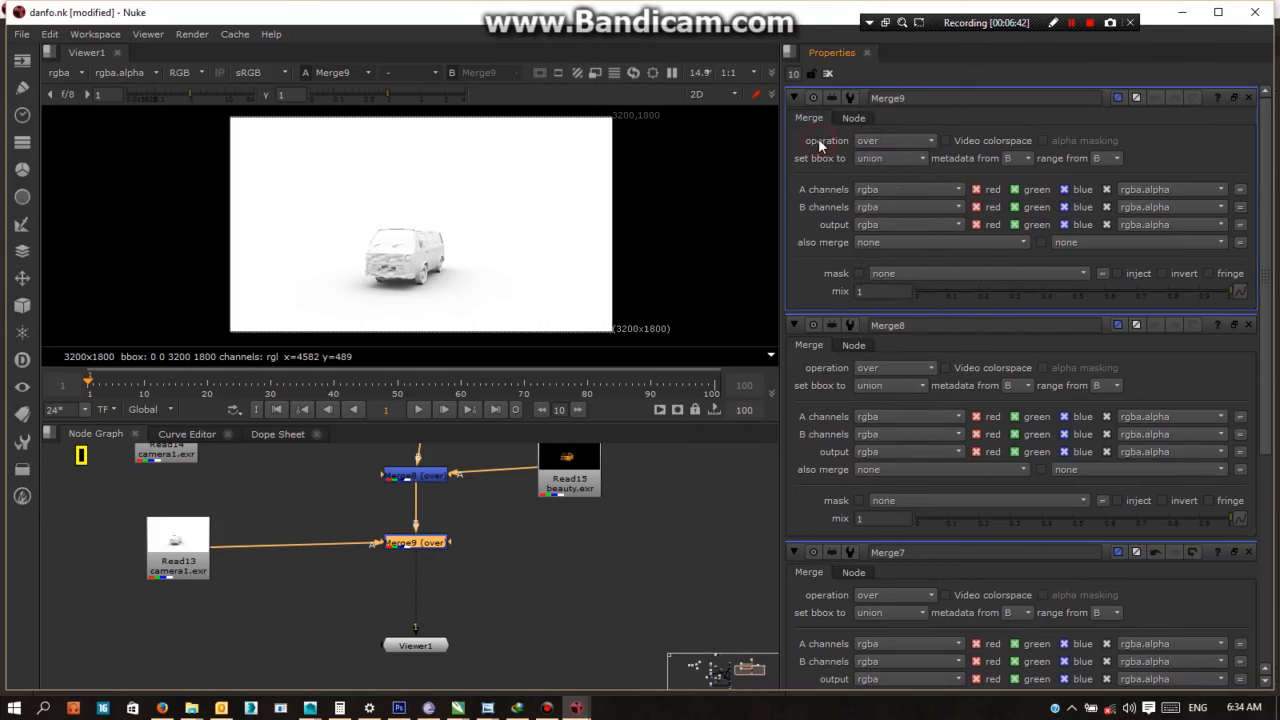
click(874, 144)
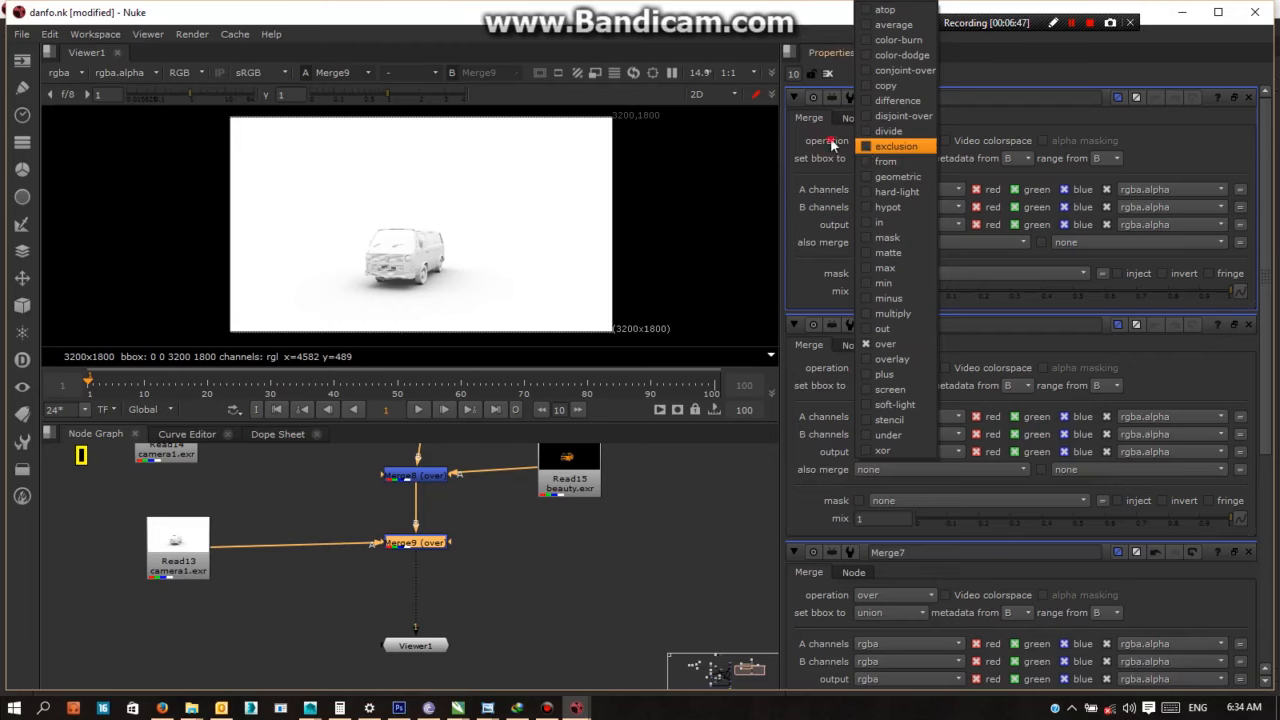
click(830, 144)
click(872, 143)
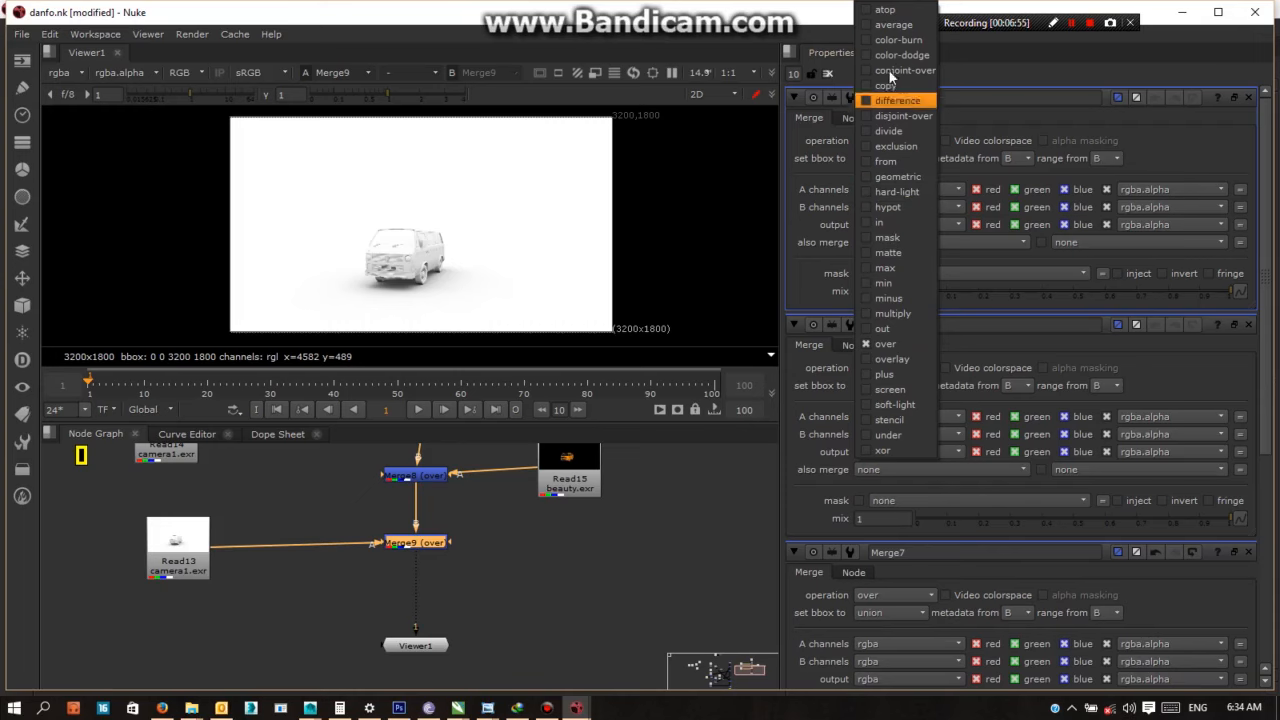
click(901, 317)
Inspect the multiplied ambient occlusion on the van's grille, bumper and wheels and on the road beneath it, up close and in the wider street
scroll(381, 259, up, 1)
scroll(381, 259, up, 5)
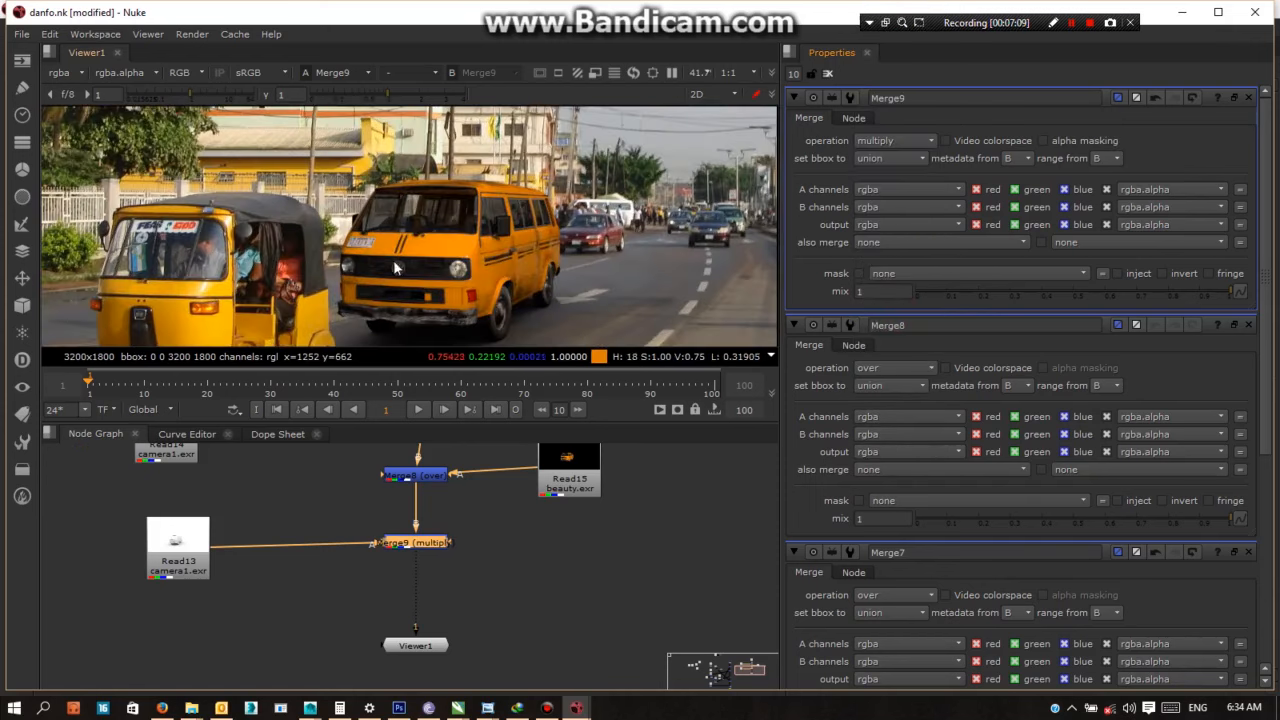
middle_drag(468, 293, 481, 210)
scroll(455, 187, down, 3)
scroll(459, 184, up, 3)
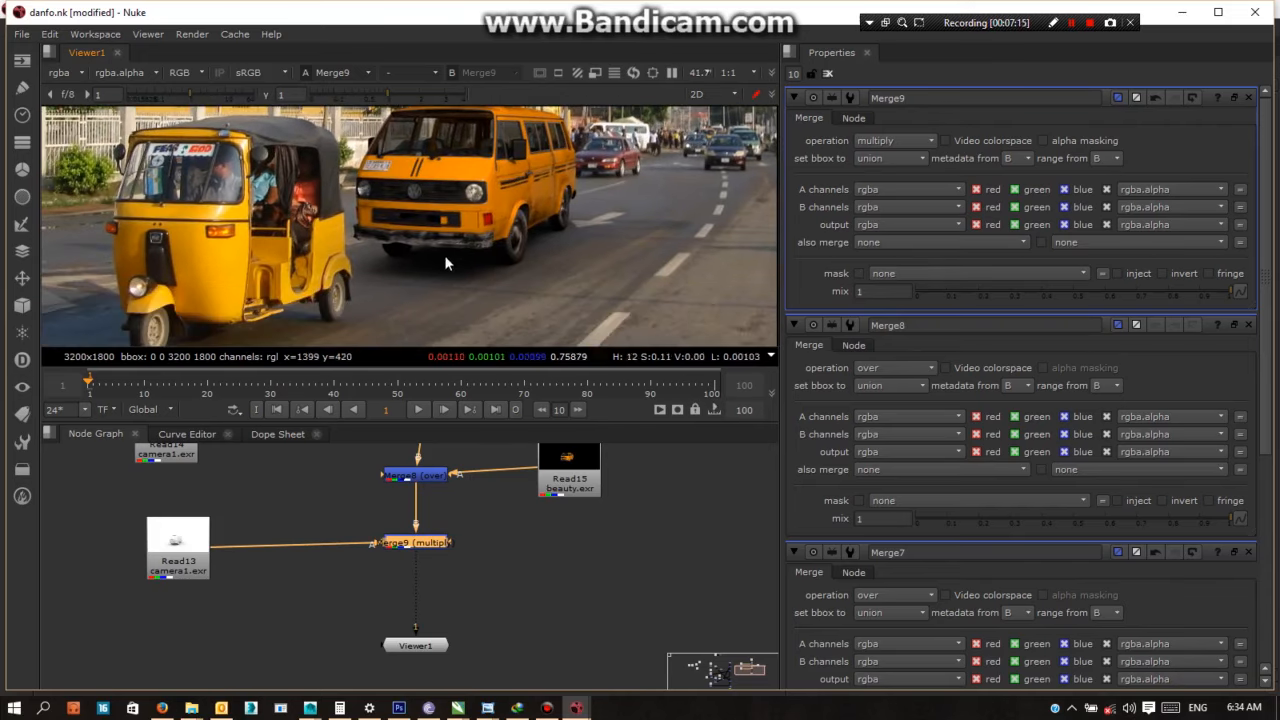
middle_drag(416, 231, 373, 289)
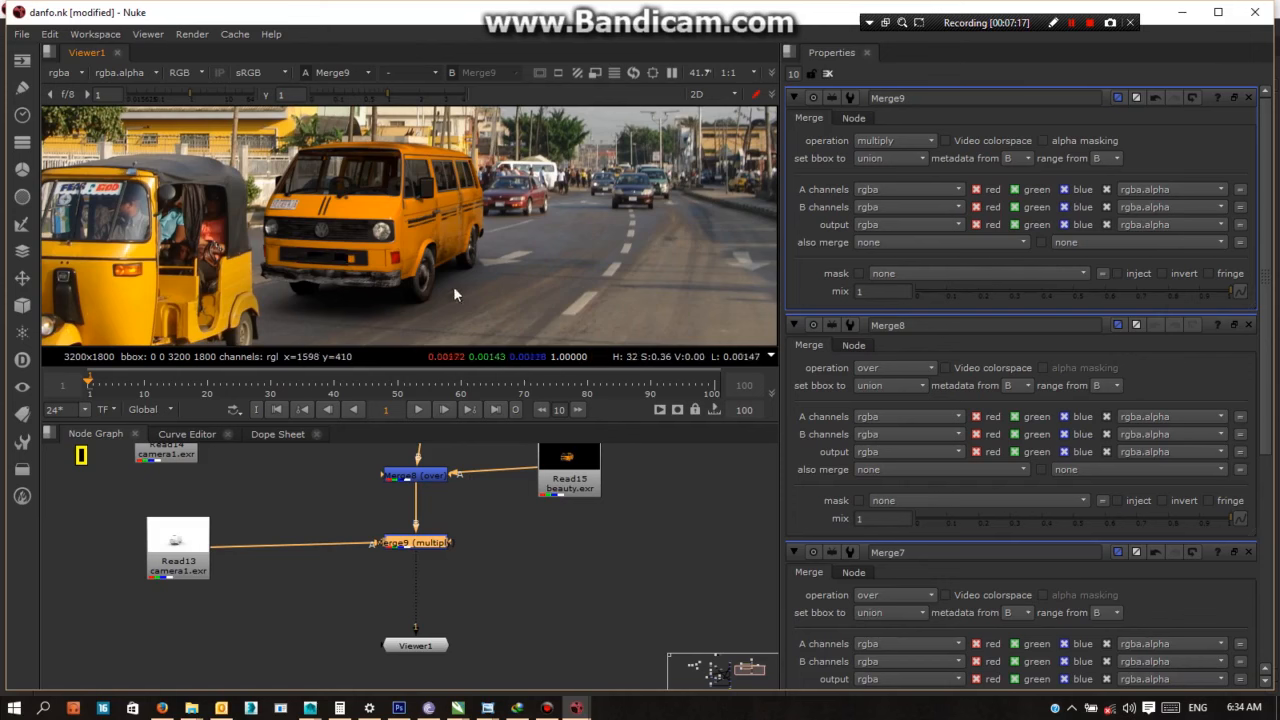
scroll(381, 258, up, 2)
scroll(400, 258, up, 5)
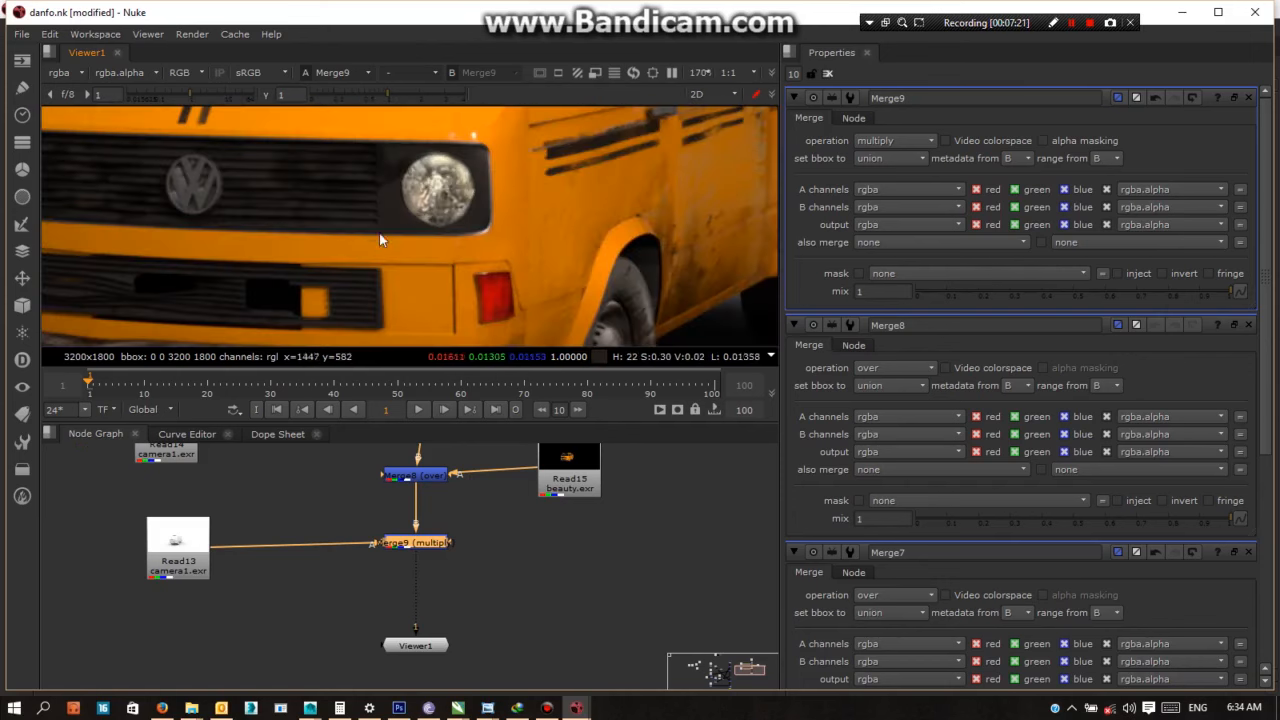
scroll(383, 242, down, 5)
middle_drag(359, 314, 416, 272)
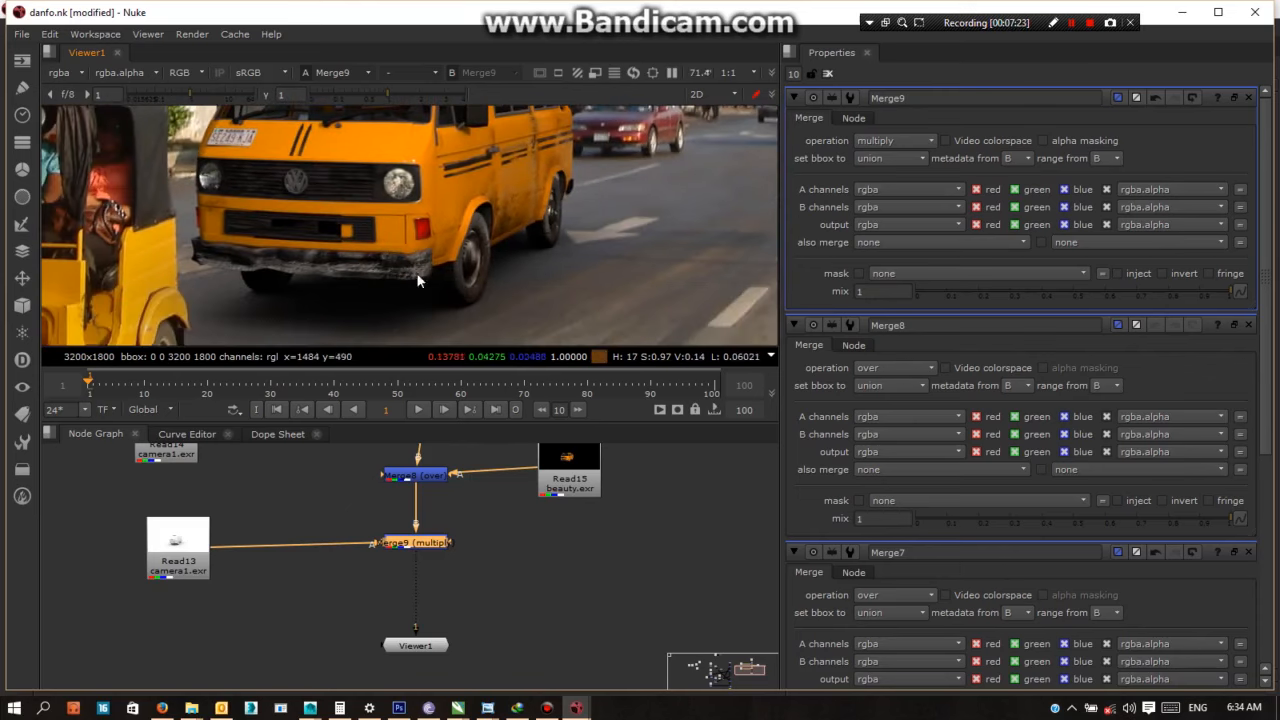
scroll(422, 261, down, 1)
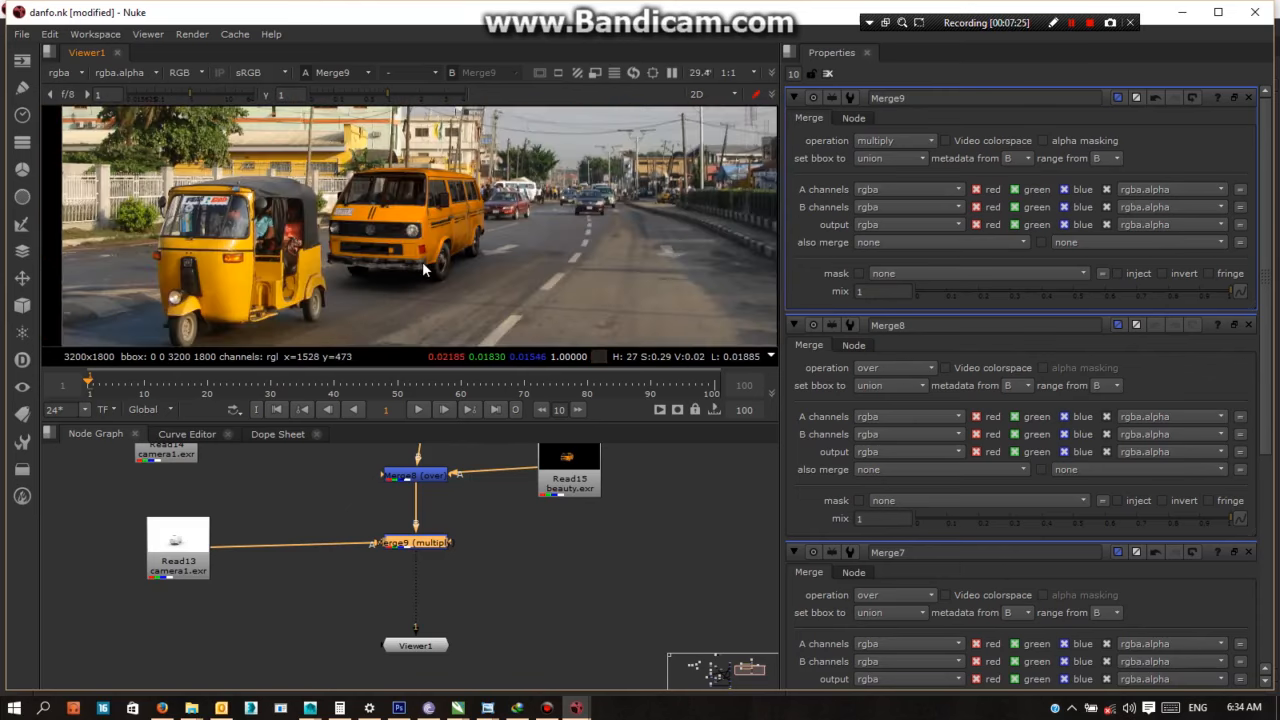
scroll(422, 261, up, 1)
scroll(422, 261, down, 1)
scroll(422, 261, down, 1)
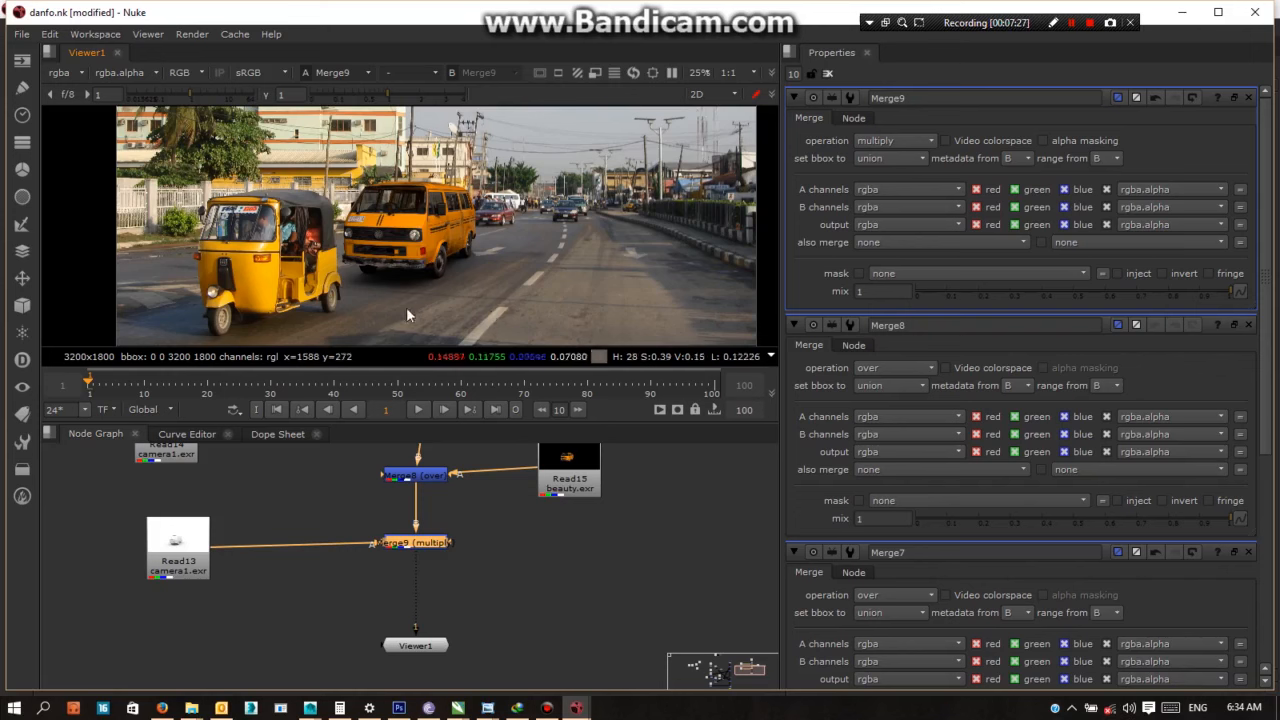
scroll(406, 307, up, 1)
scroll(408, 287, up, 2)
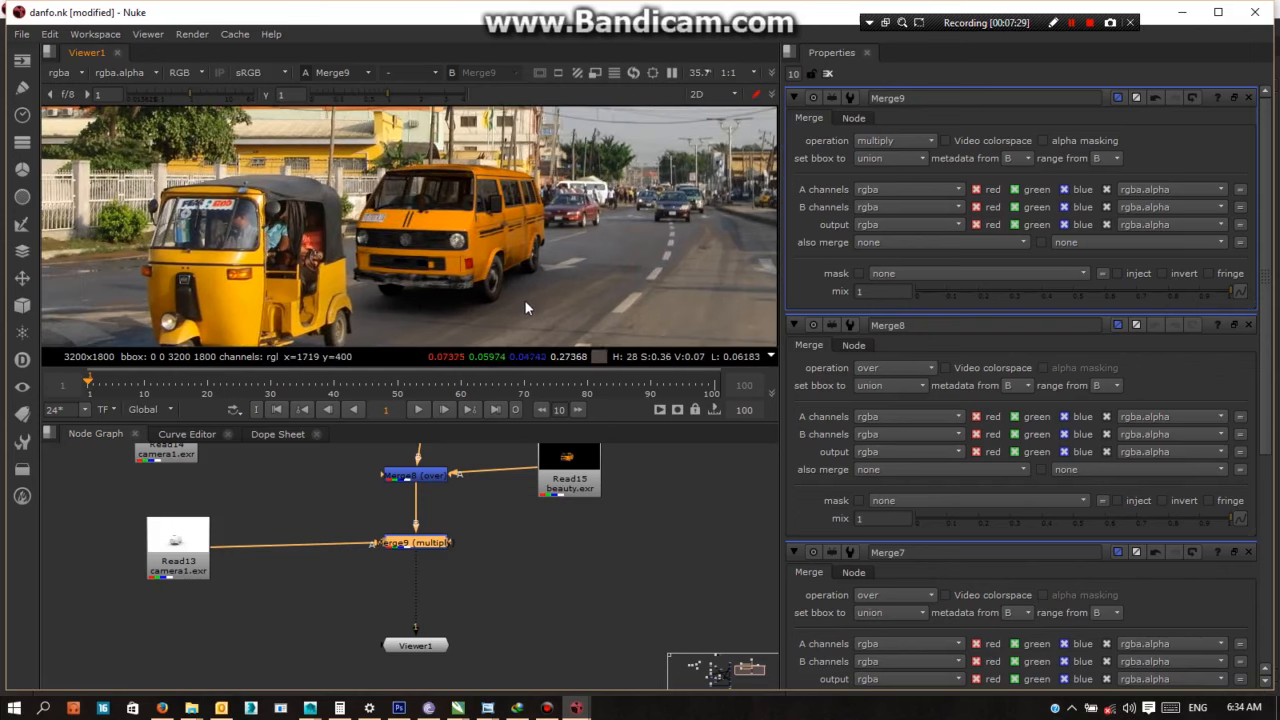
Reduce the ambient occlusion Merge node's mix to 0.825 and review the softened contact shadow under the van
scroll(515, 295, down, 1)
scroll(444, 255, up, 3)
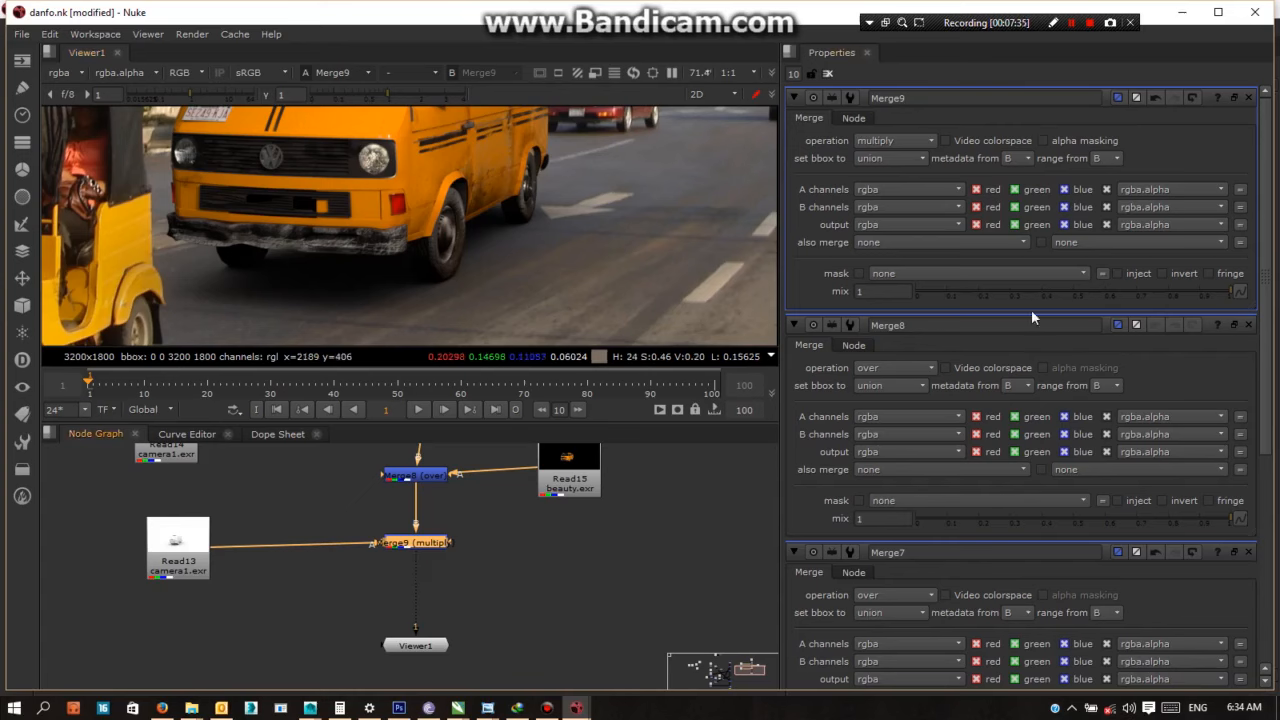
drag(1227, 292, 1168, 310)
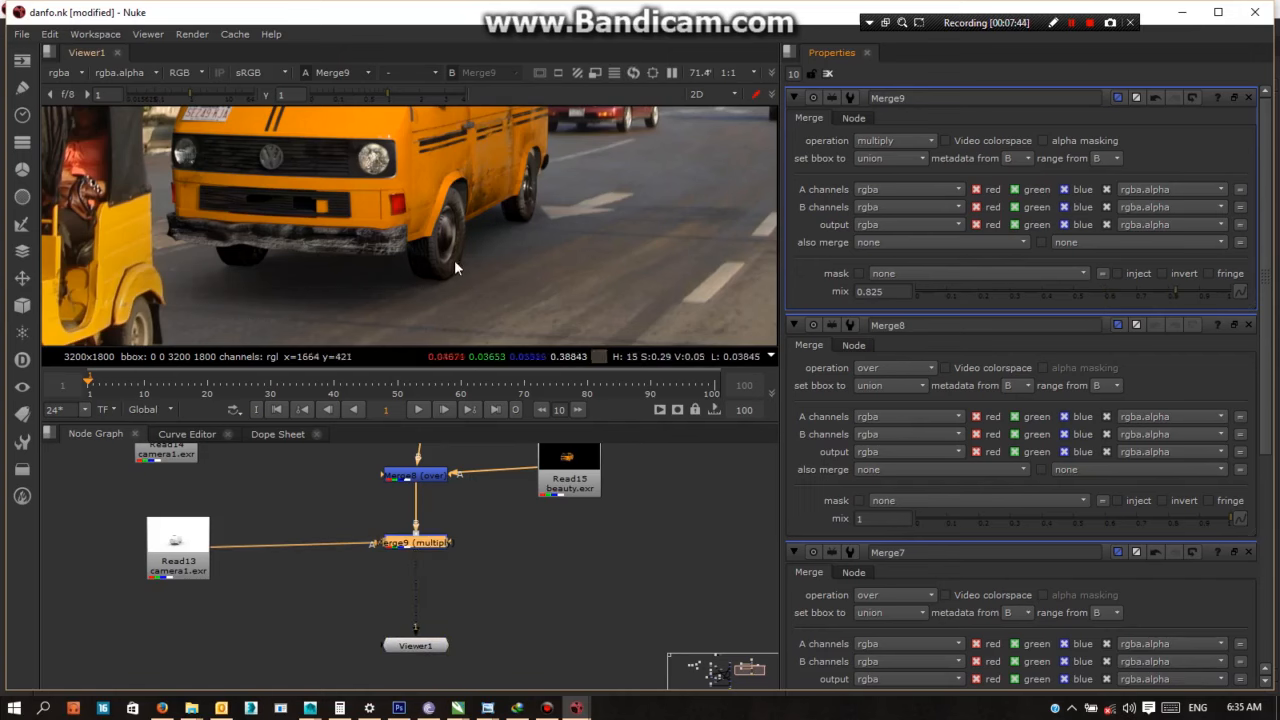
scroll(454, 260, down, 5)
scroll(452, 300, up, 1)
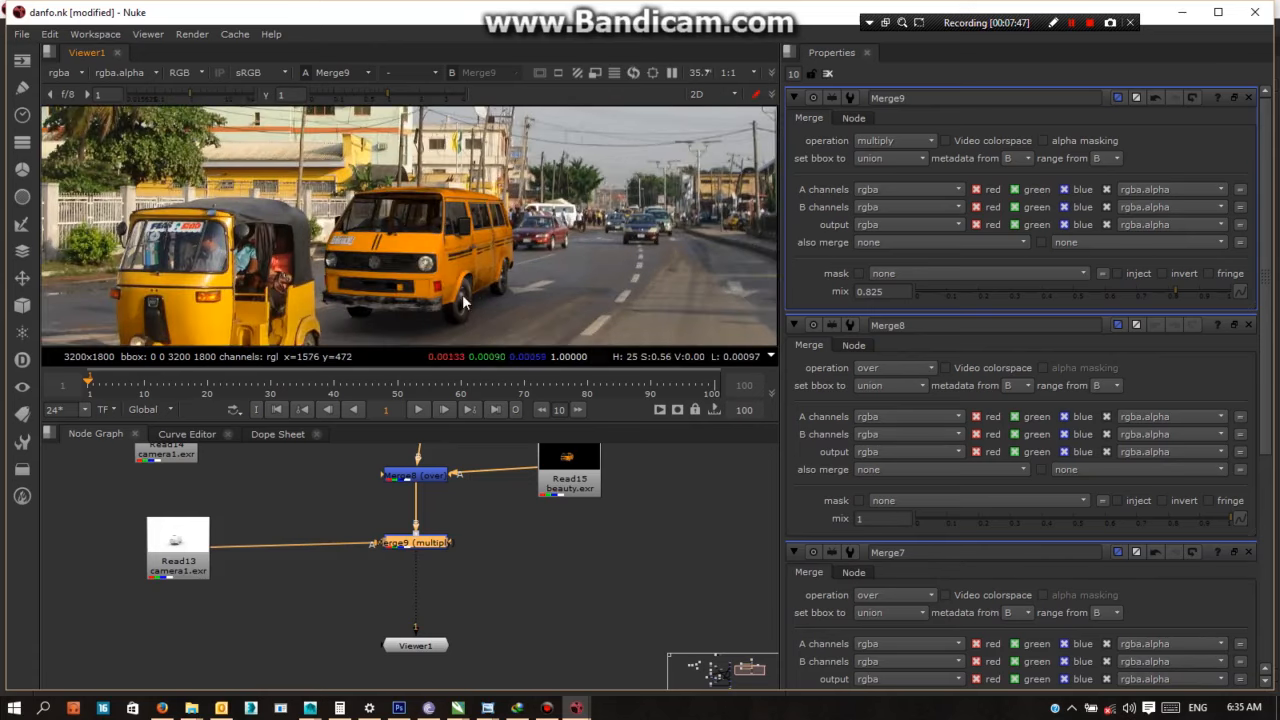
scroll(485, 238, up, 1)
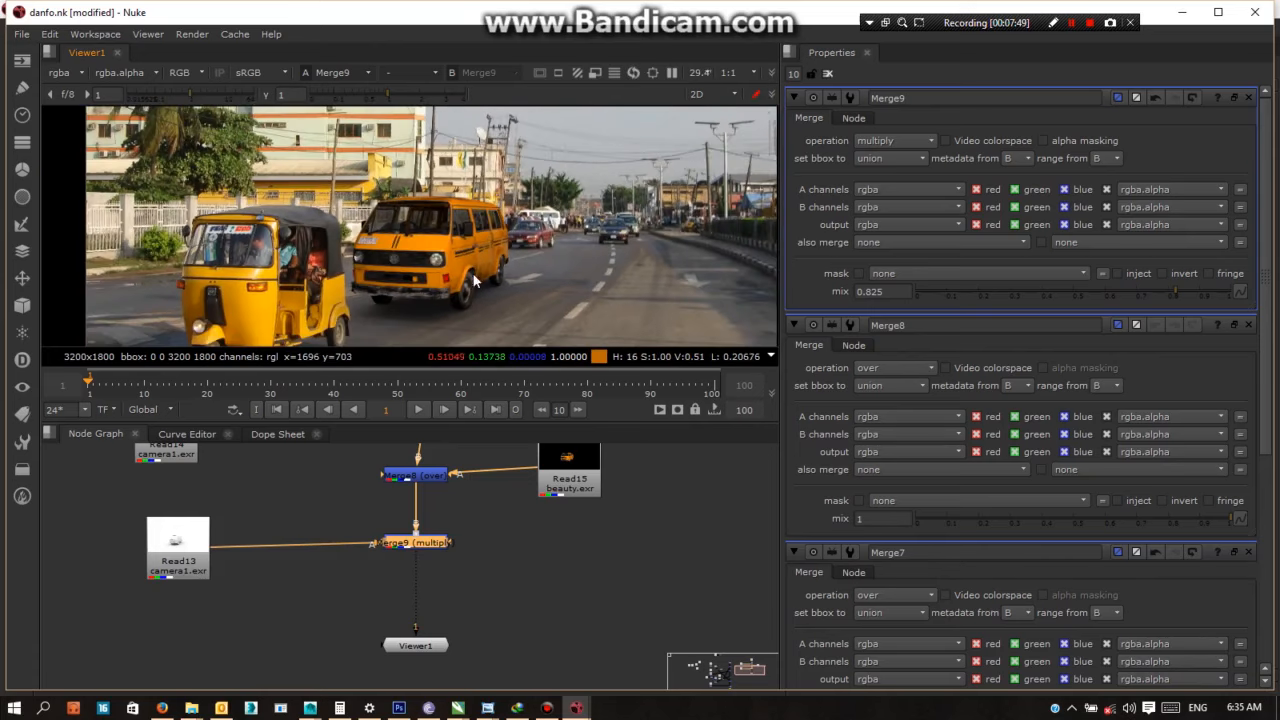
Review the full node tree and examine how the van blends into the street photo, both up close and across the whole frame
scroll(472, 575, down, 3)
drag(272, 566, 480, 636)
scroll(403, 531, up, 2)
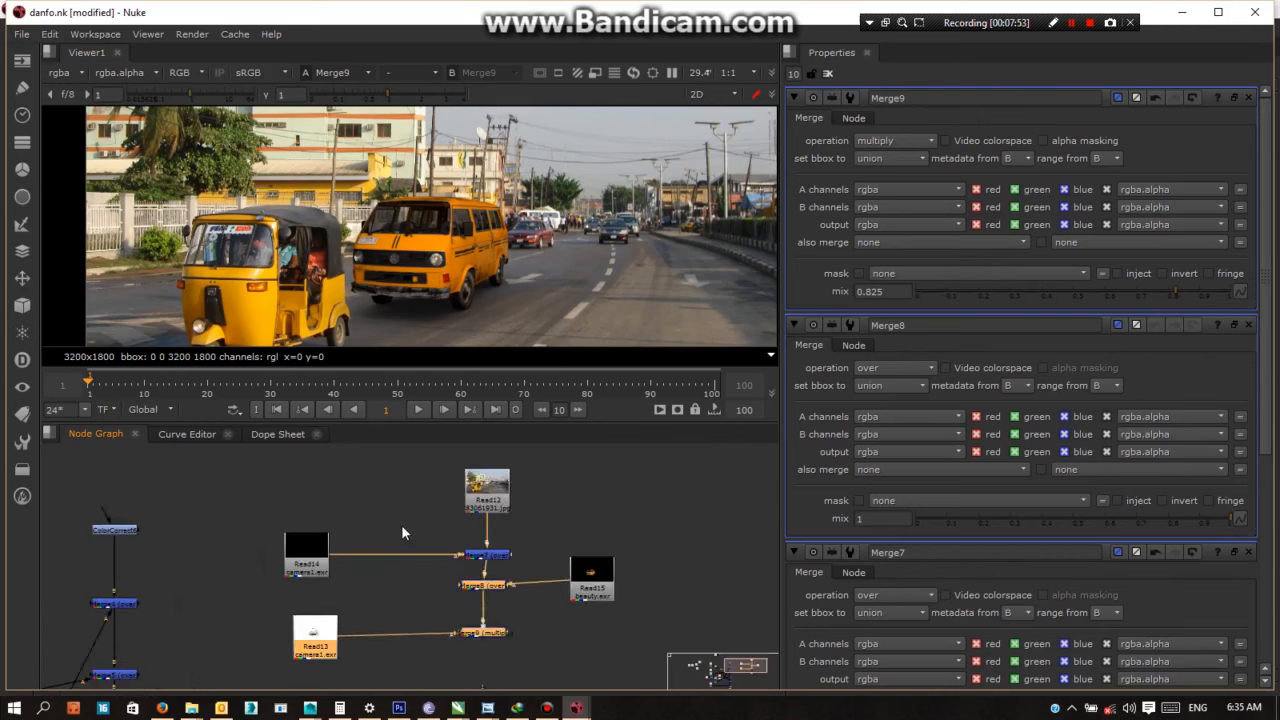
scroll(440, 535, down, 2)
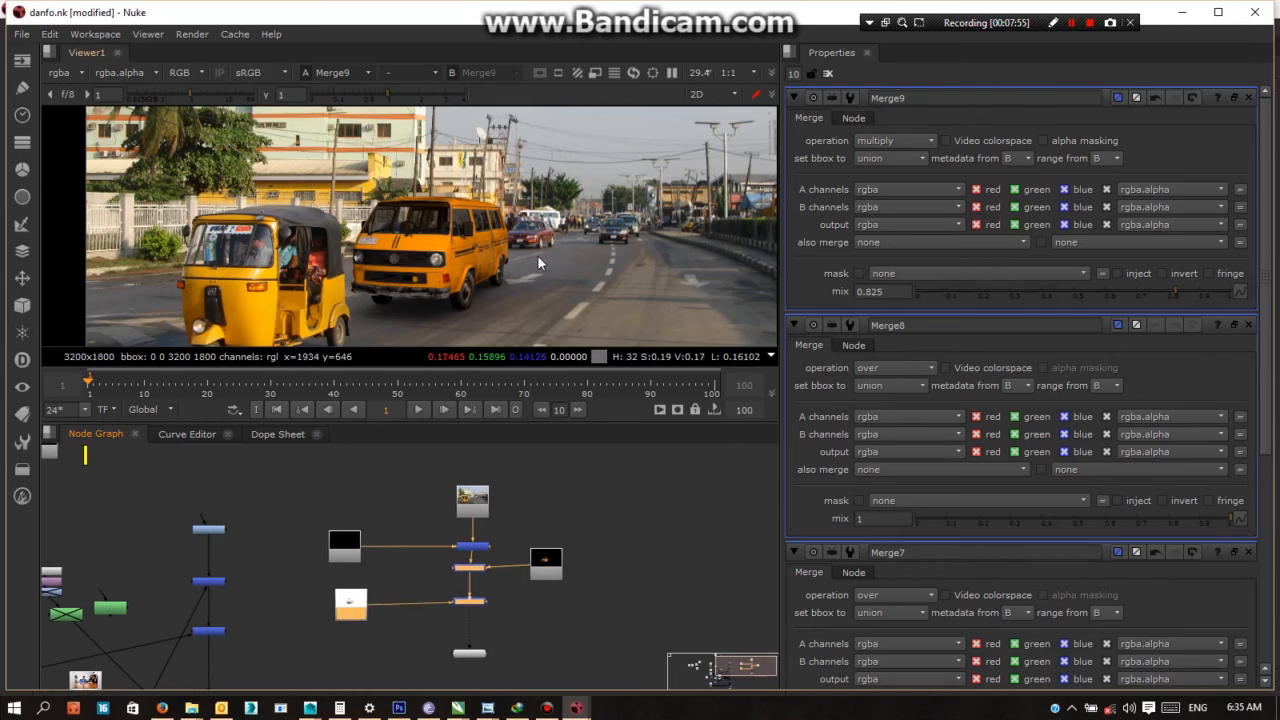
scroll(428, 251, down, 2)
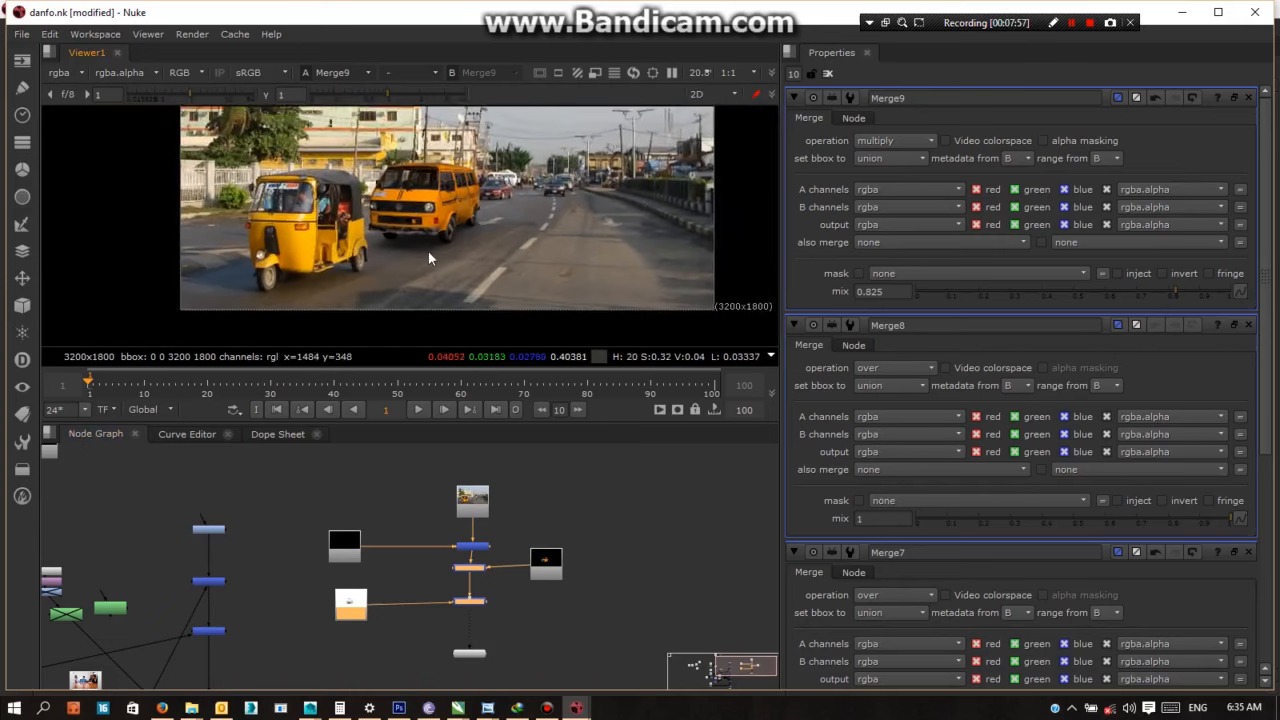
scroll(463, 232, up, 4)
middle_drag(463, 232, 520, 273)
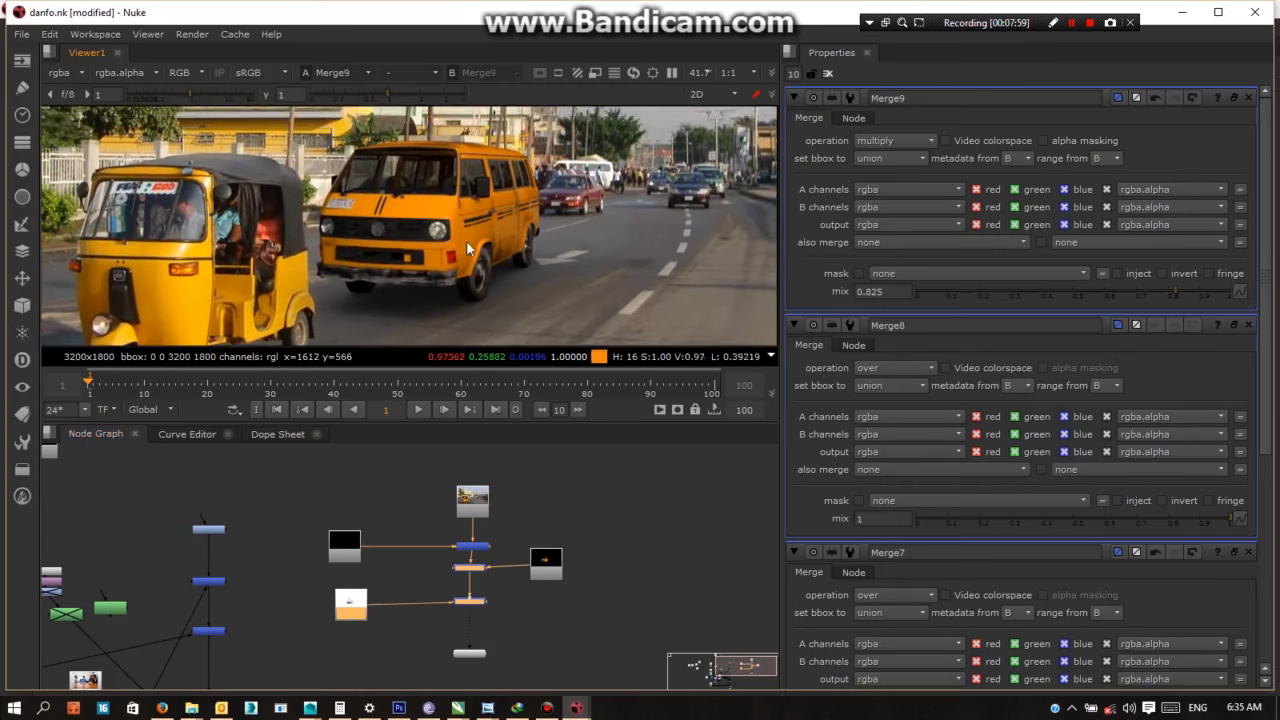
scroll(454, 241, up, 2)
scroll(454, 241, down, 2)
scroll(454, 241, down, 1)
scroll(454, 241, down, 1)
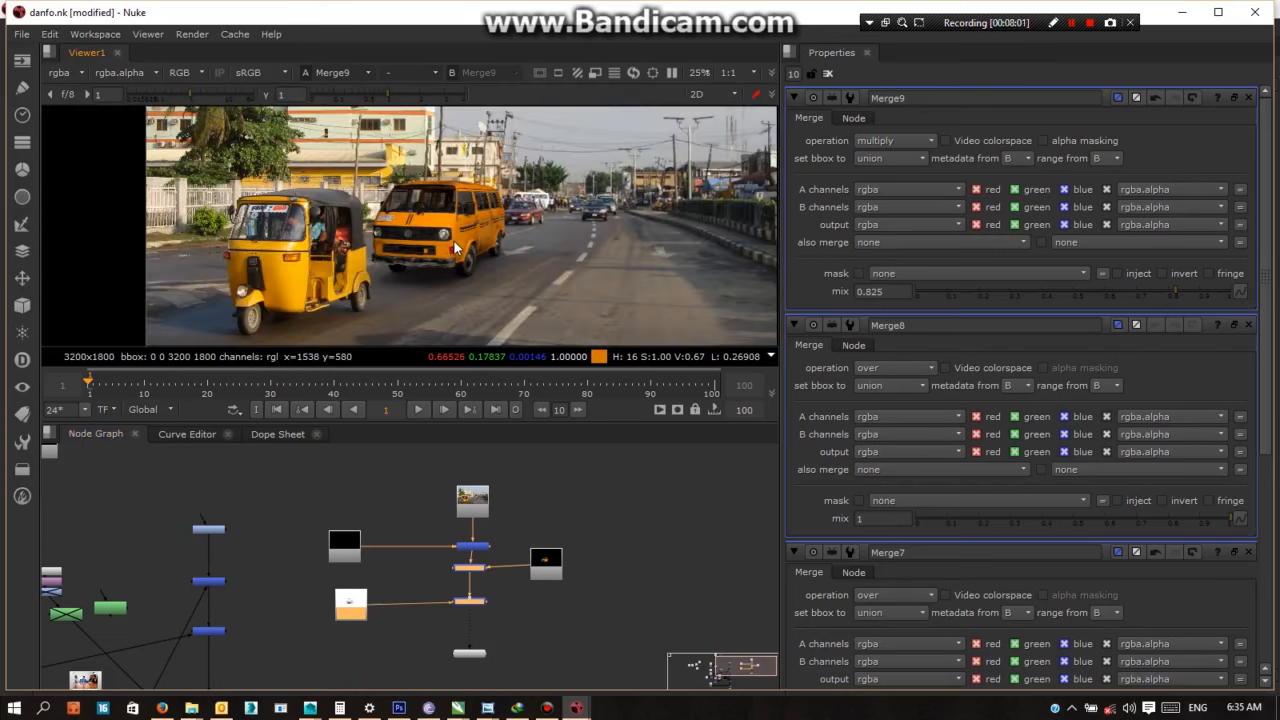
middle_drag(454, 241, 408, 250)
scroll(408, 252, down, 1)
scroll(394, 230, up, 1)
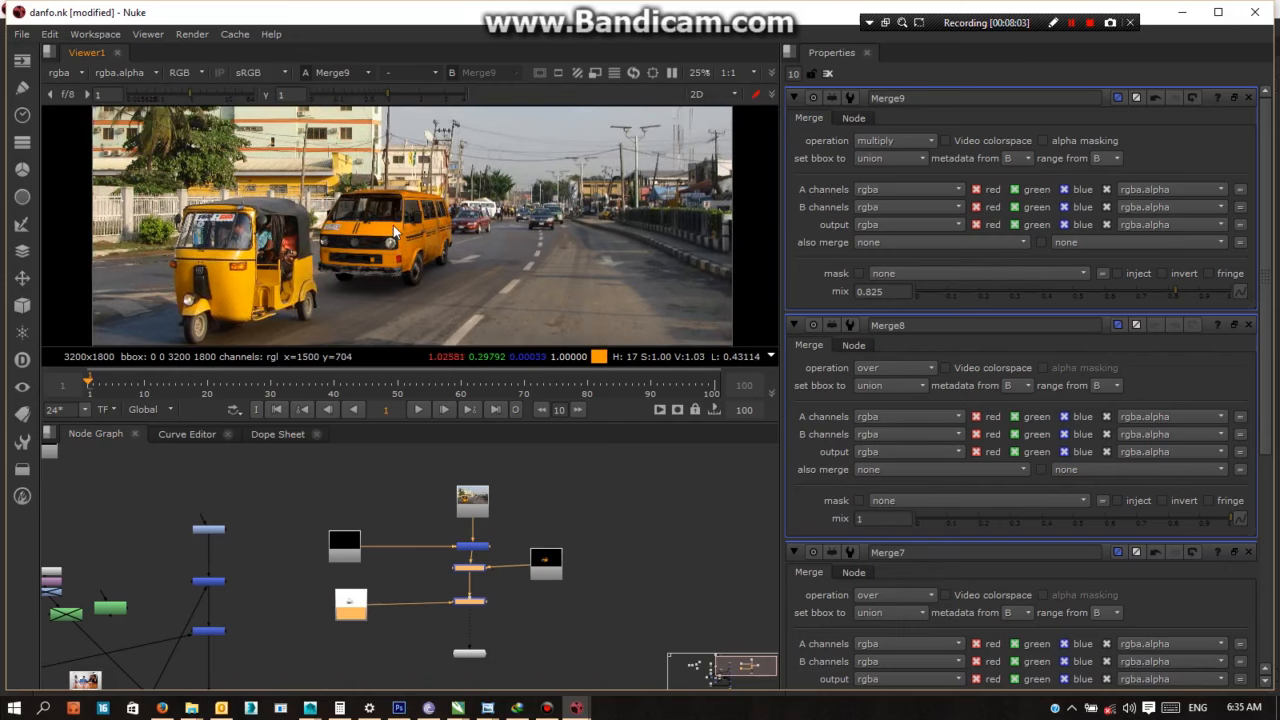
scroll(381, 256, up, 1)
scroll(381, 258, down, 2)
scroll(411, 255, up, 4)
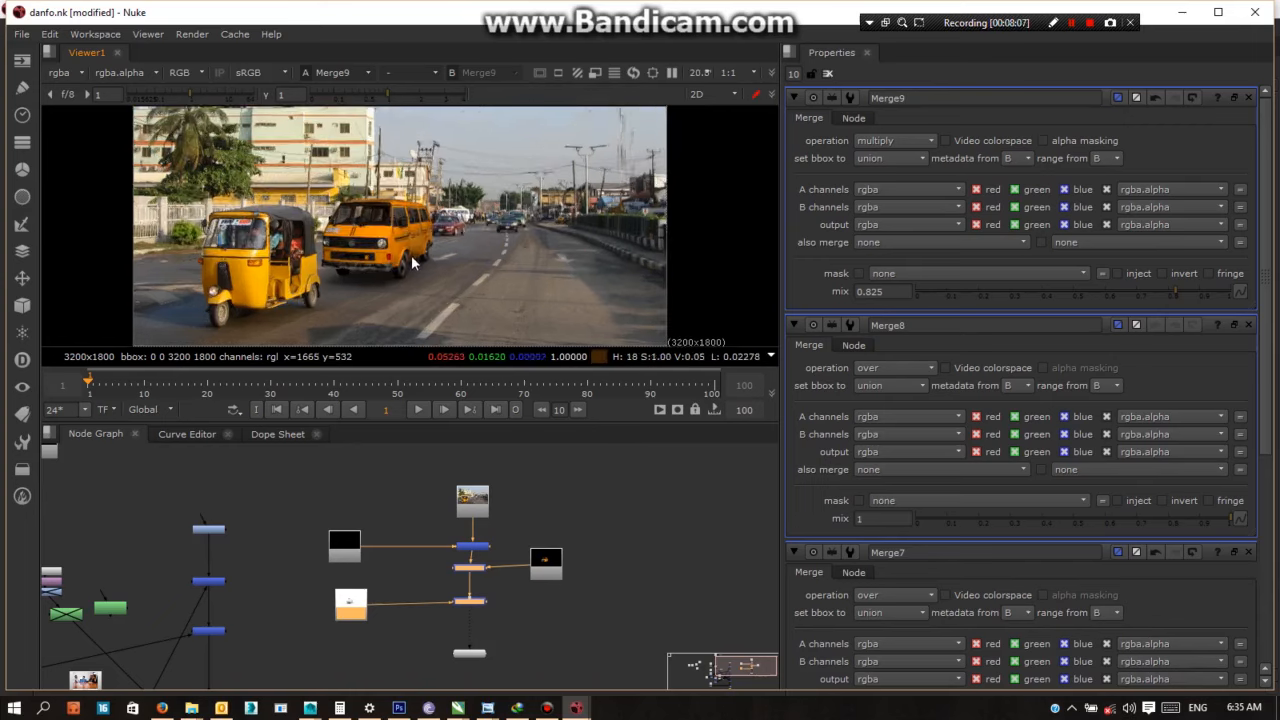
Move the beauty.exr Read node farther away from its Merge node to free space along the connection
scroll(410, 226, down, 2)
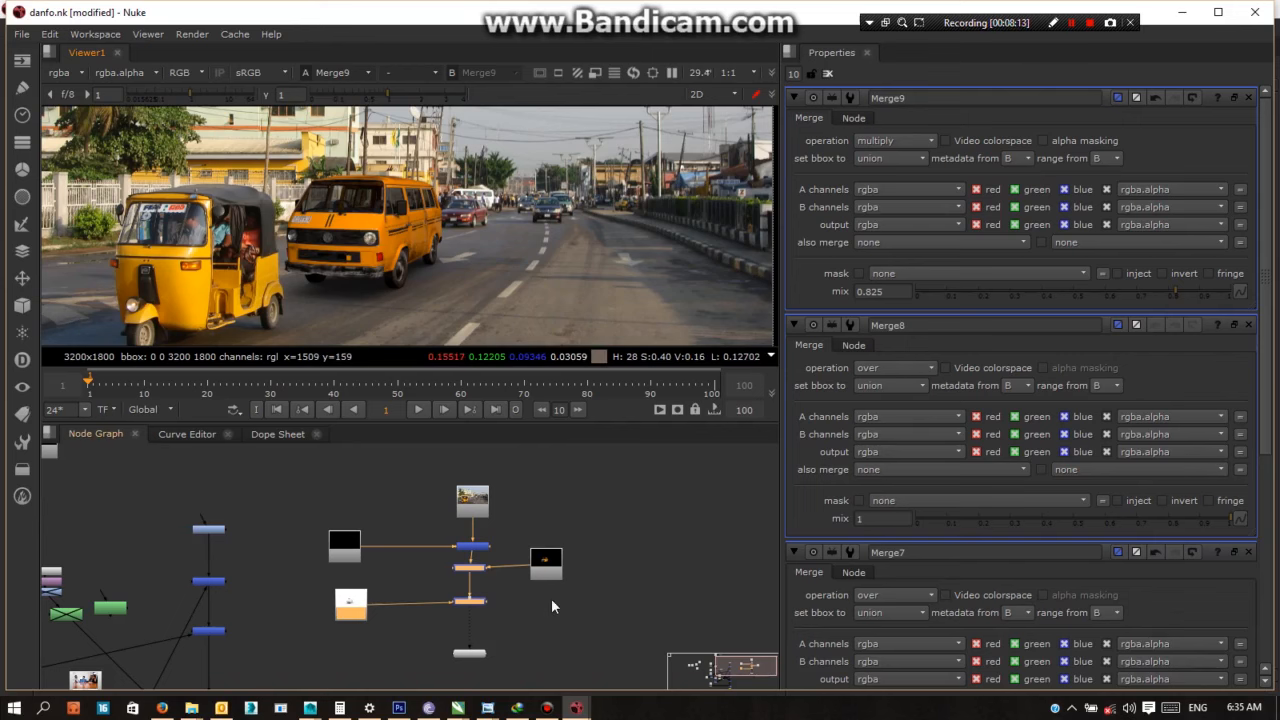
scroll(552, 584, up, 3)
middle_drag(374, 549, 418, 572)
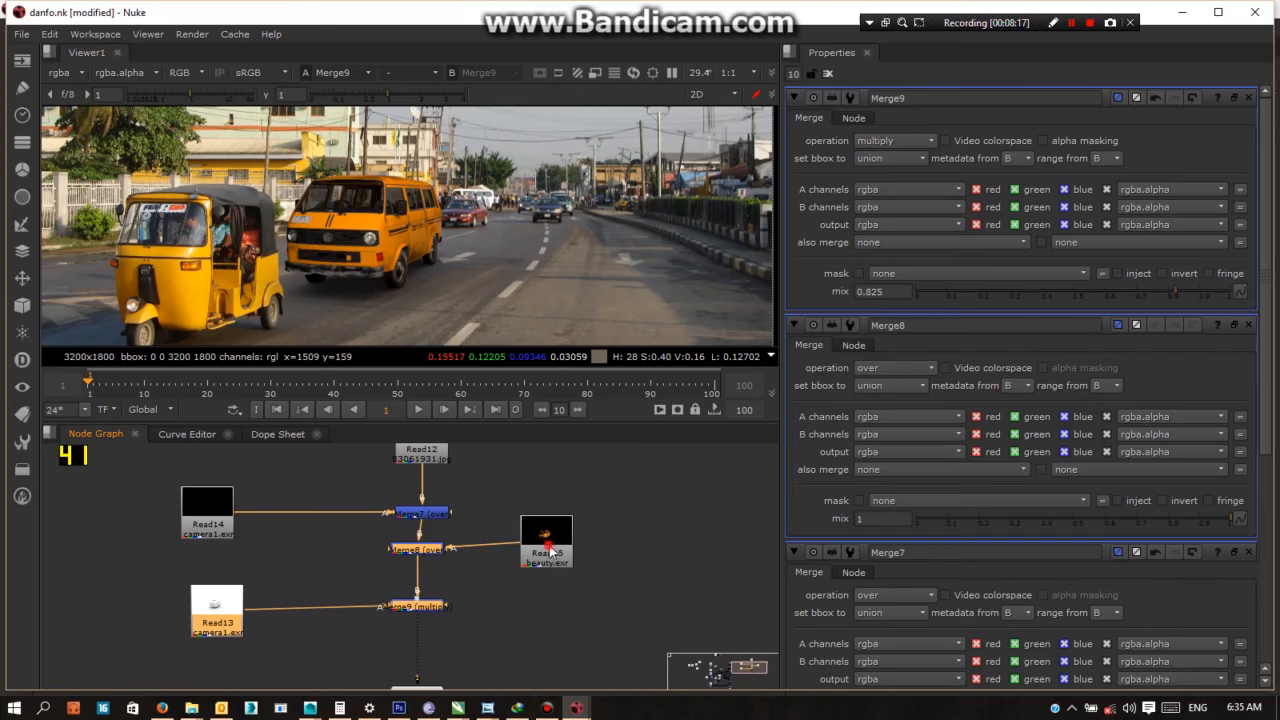
drag(549, 551, 656, 552)
middle_drag(457, 551, 345, 556)
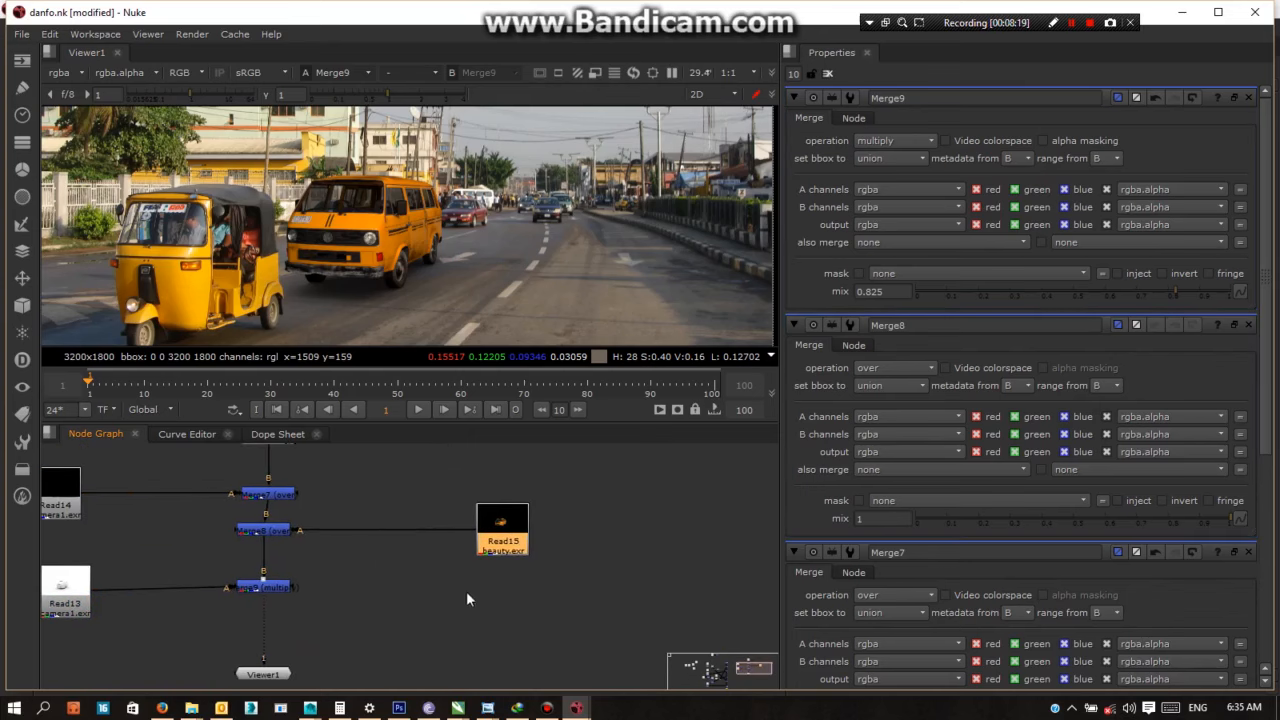
click(548, 708)
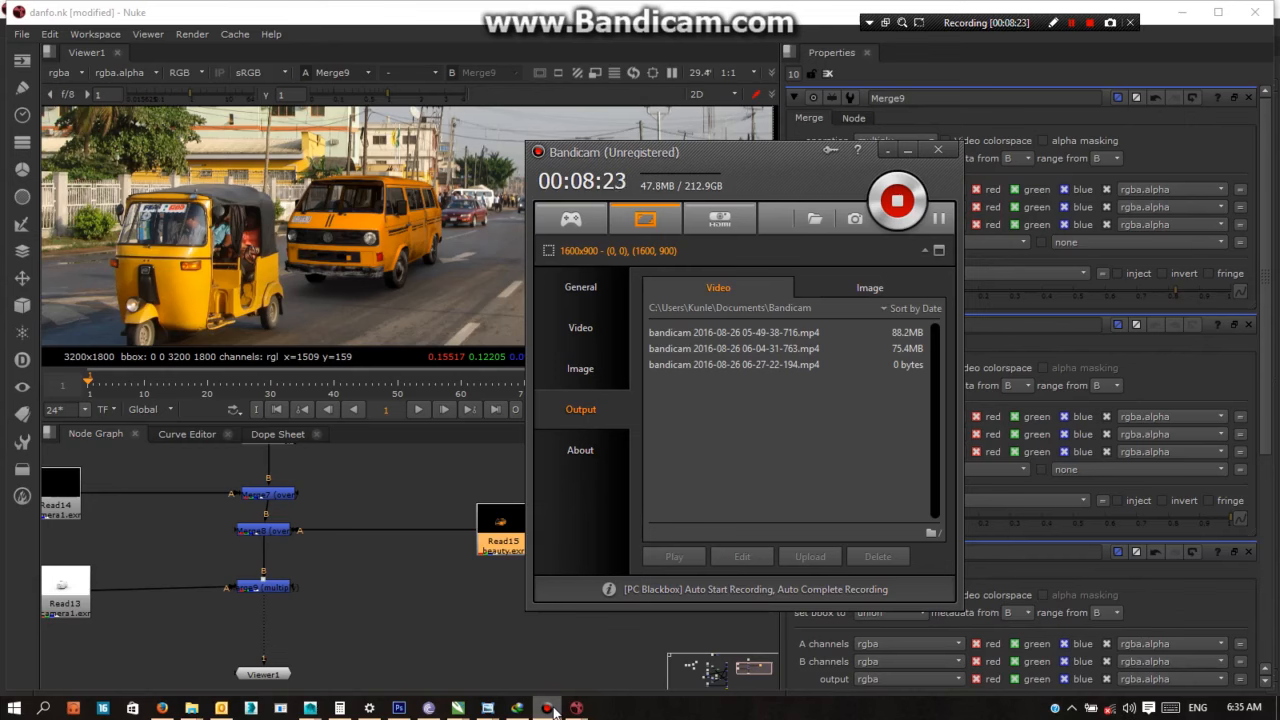
click(548, 708)
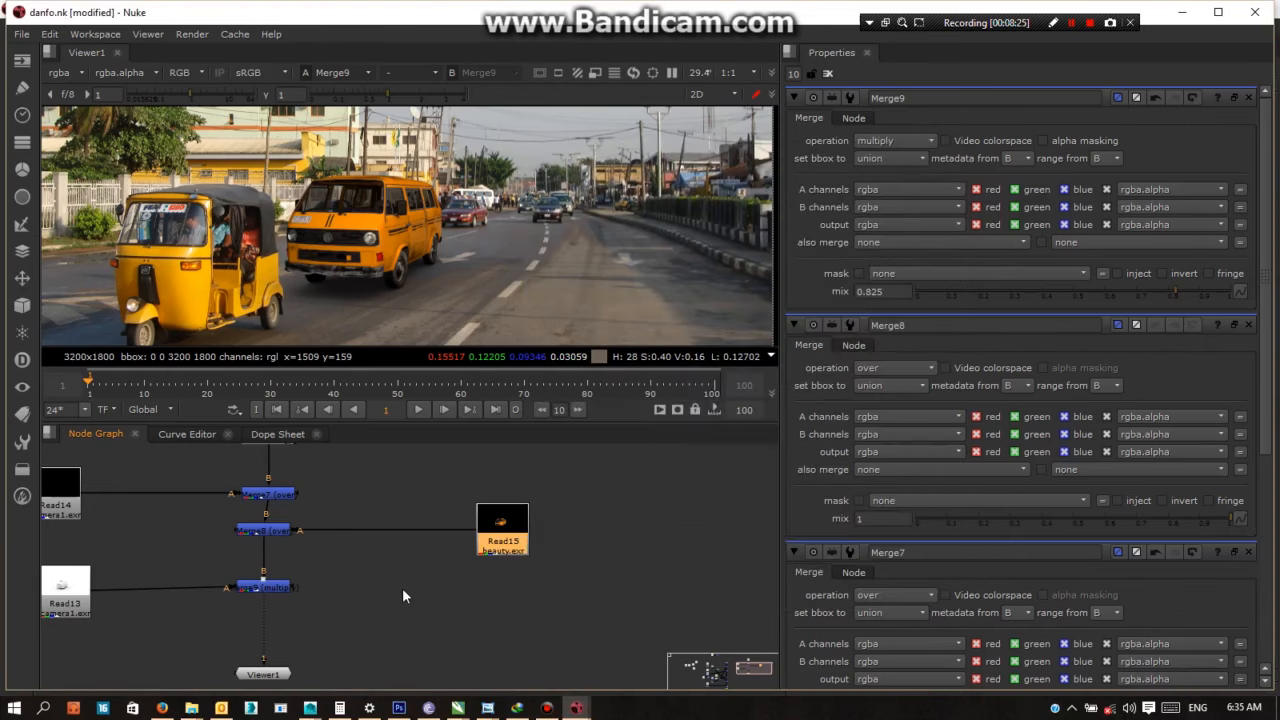
Insert a Grade node after the beauty.exr Read node and place it in line between the Read and its Merge node
scroll(399, 566, up, 2)
middle_drag(399, 566, 481, 610)
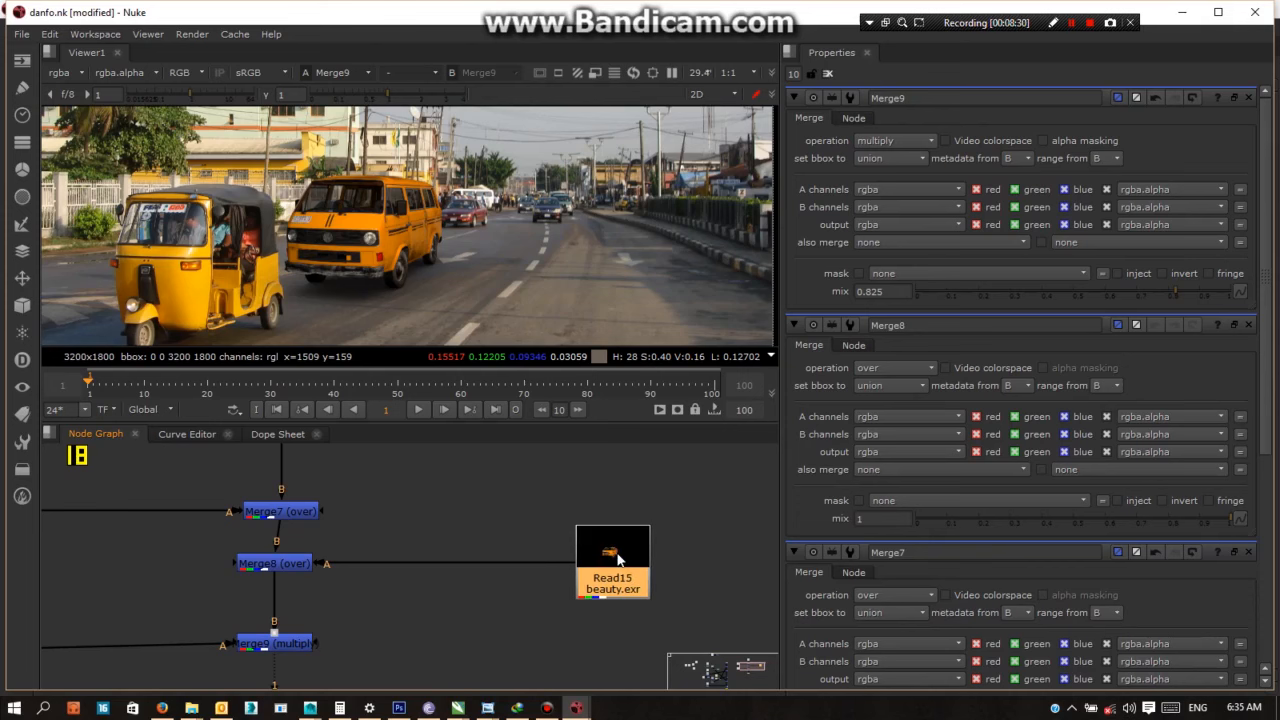
key(g)
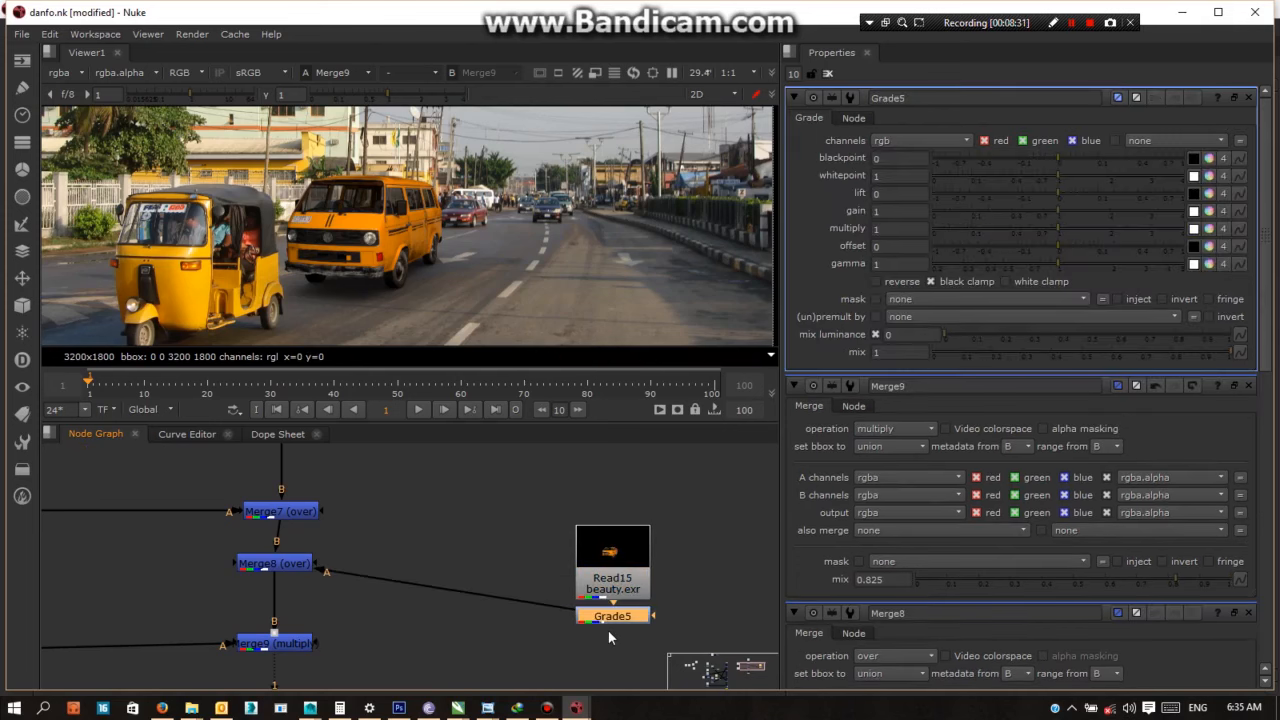
drag(613, 624, 530, 569)
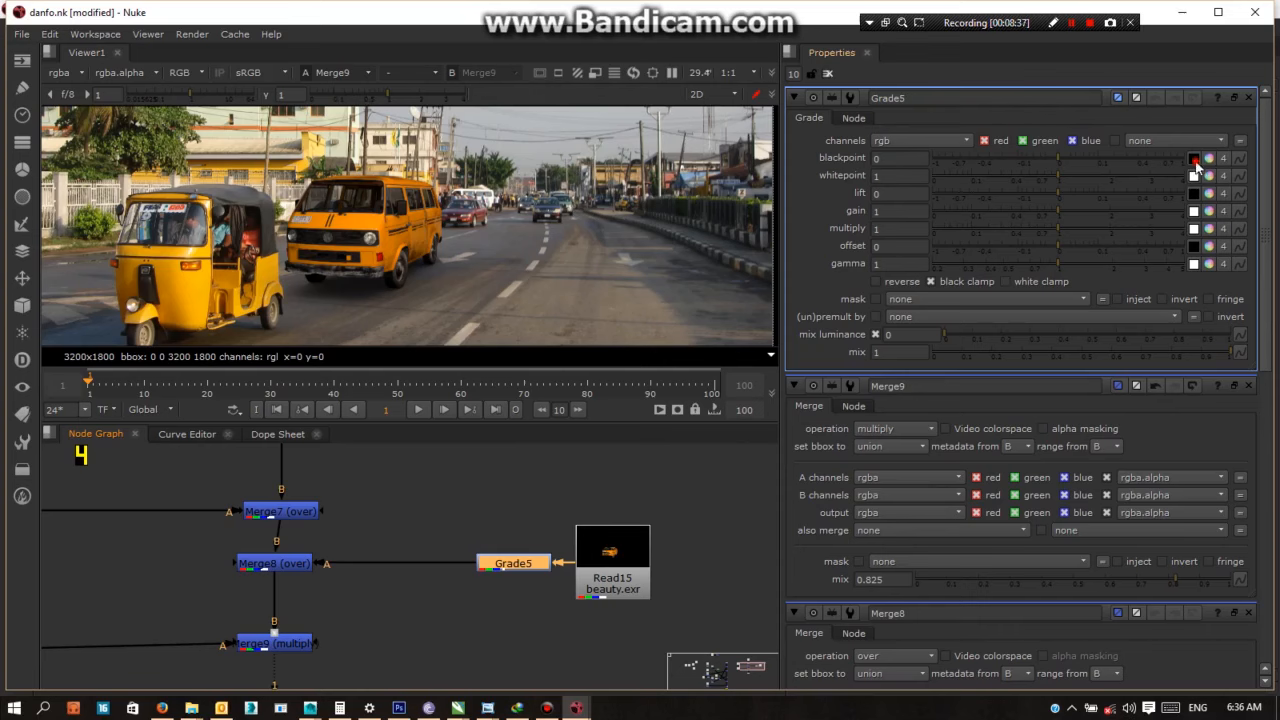
Set the Grade node's blackpoint by sampling the dark shadow on the road beneath the yellow tricycle
click(1194, 160)
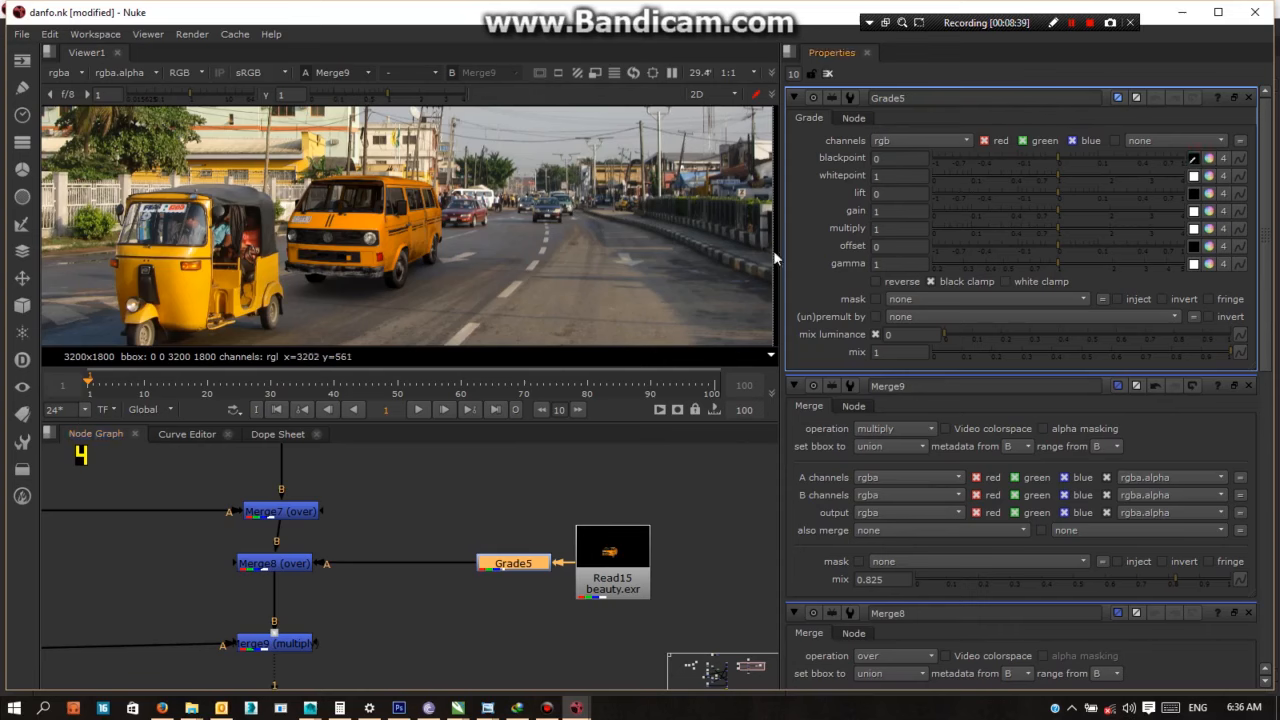
middle_drag(563, 215, 572, 251)
middle_drag(298, 312, 444, 213)
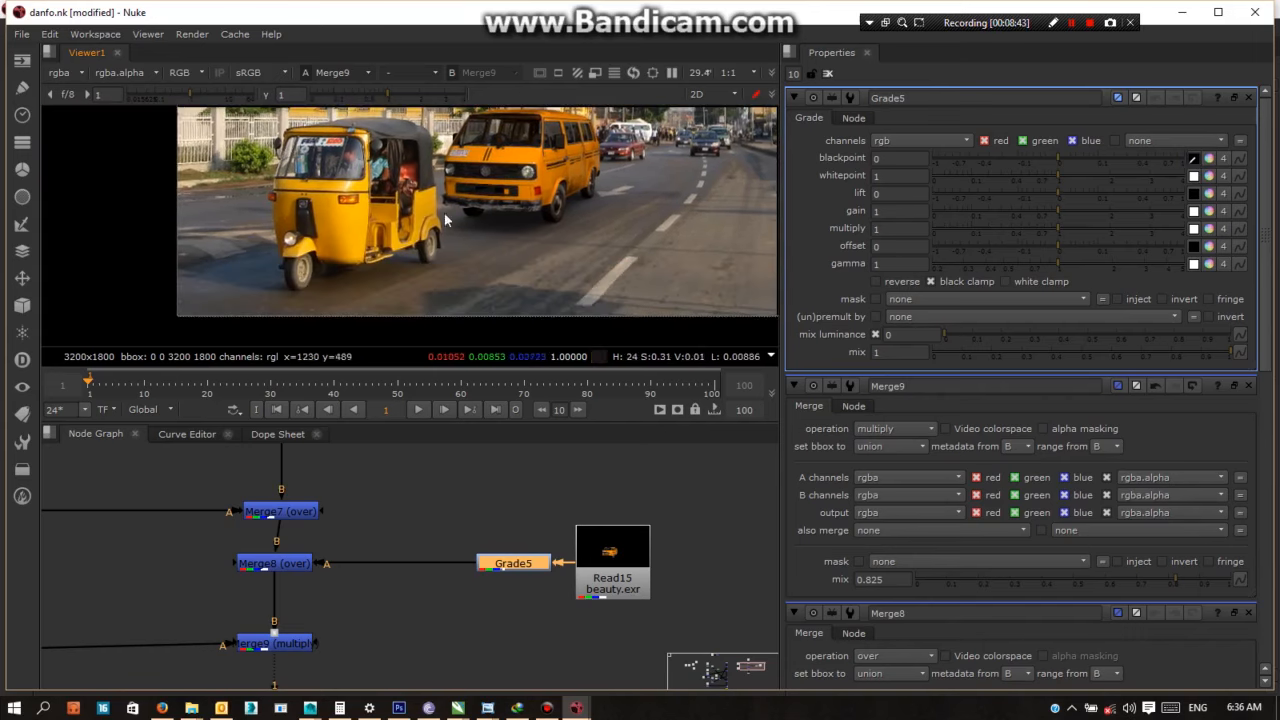
scroll(309, 281, up, 3)
scroll(372, 268, up, 2)
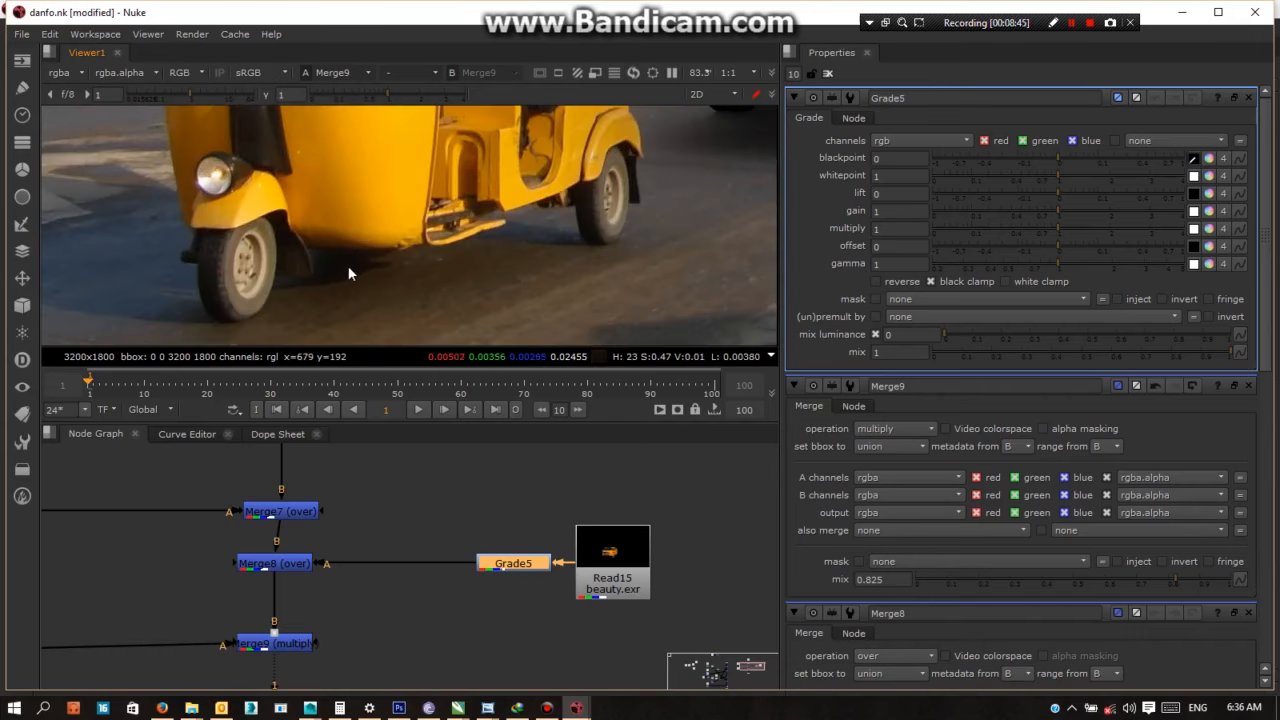
ctrl+shift+drag(339, 258, 328, 271)
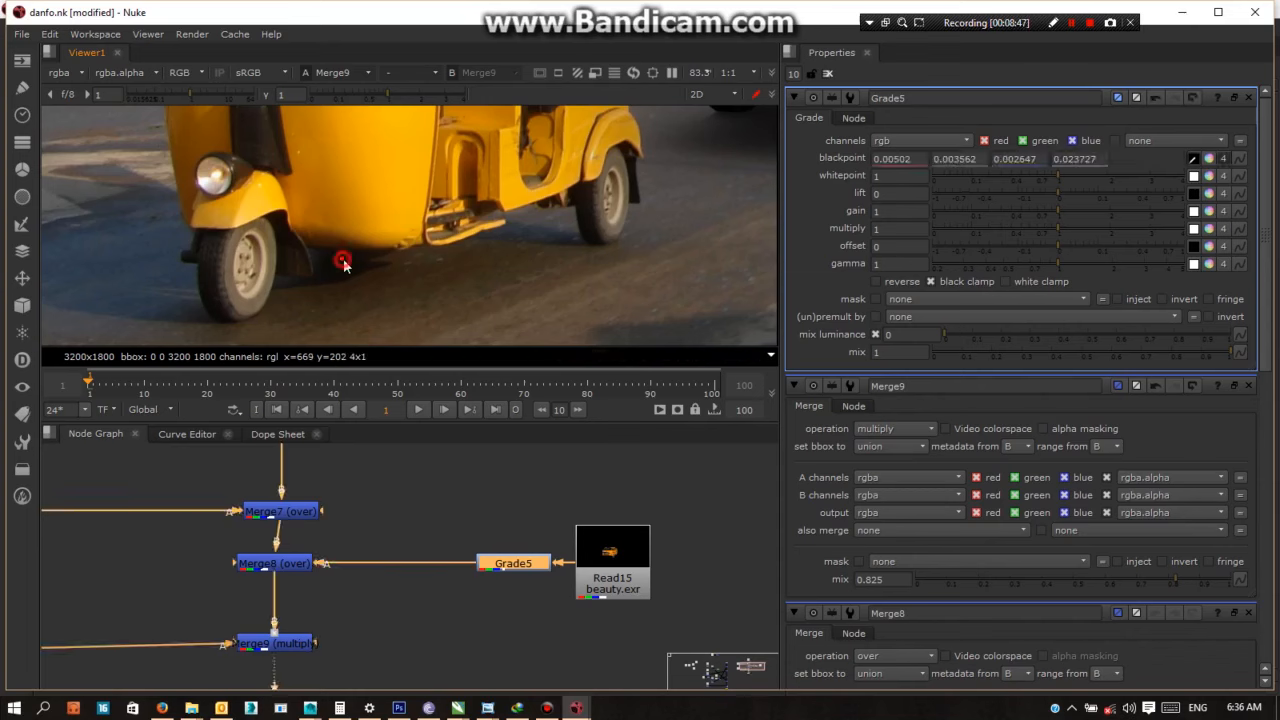
scroll(530, 242, down, 4)
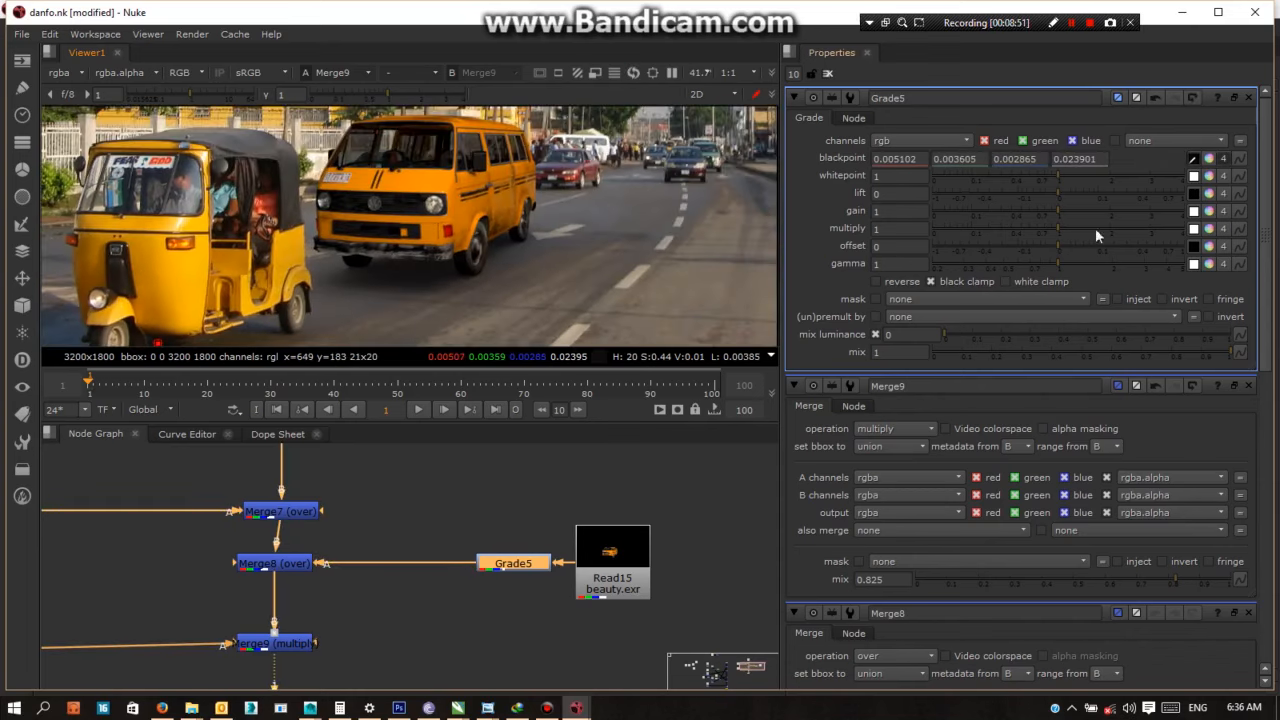
Set the Grade node's whitepoint by sampling the white body of the distant minibus in the street photo
click(1194, 177)
scroll(652, 213, up, 7)
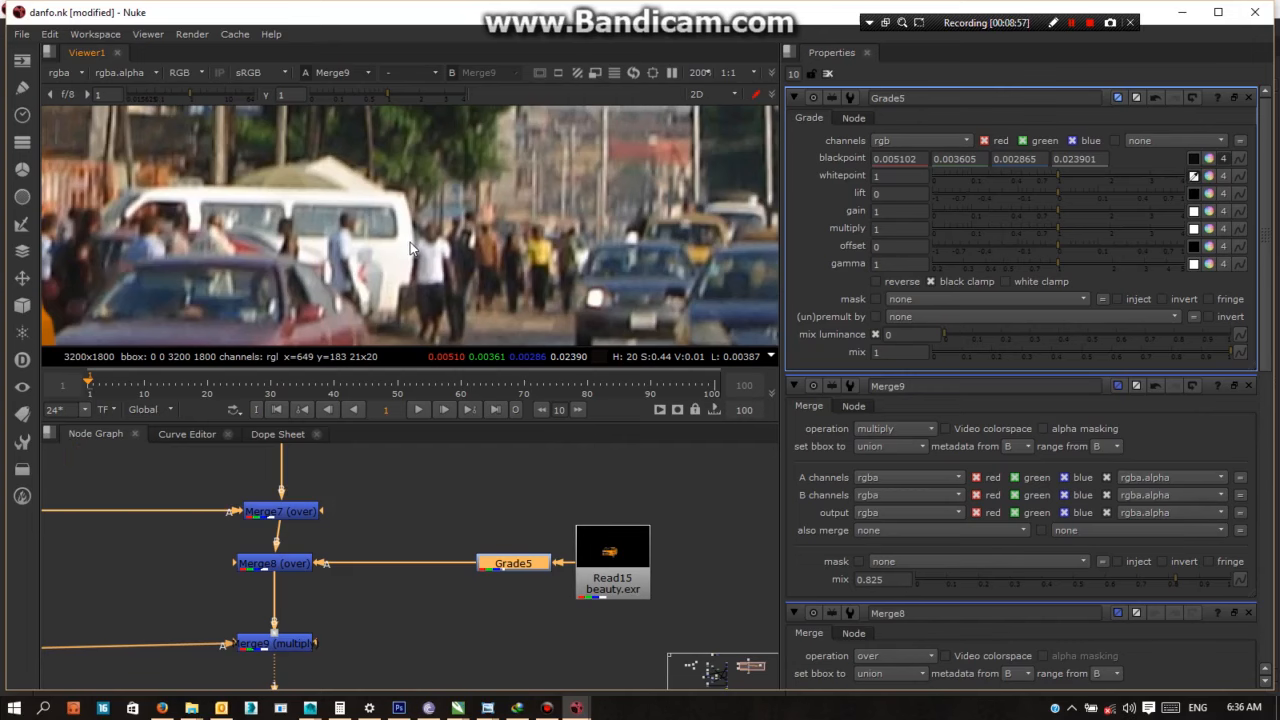
ctrl+click(396, 249)
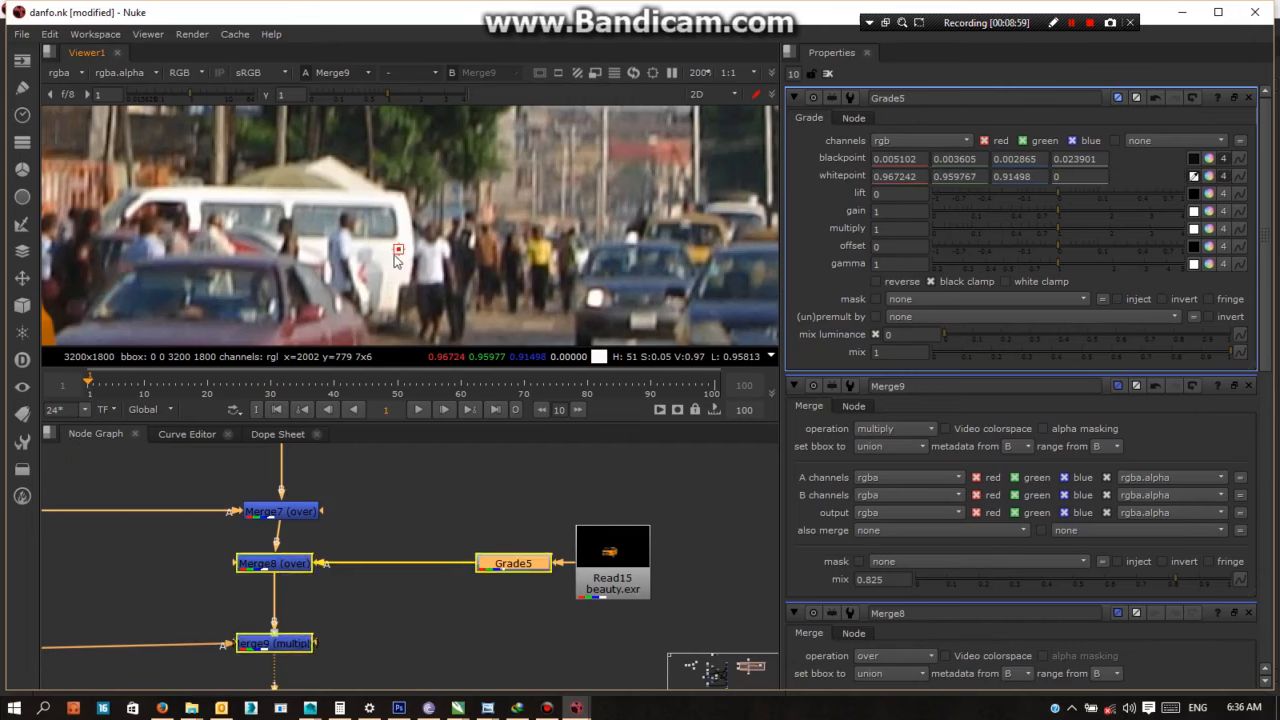
scroll(392, 268, down, 9)
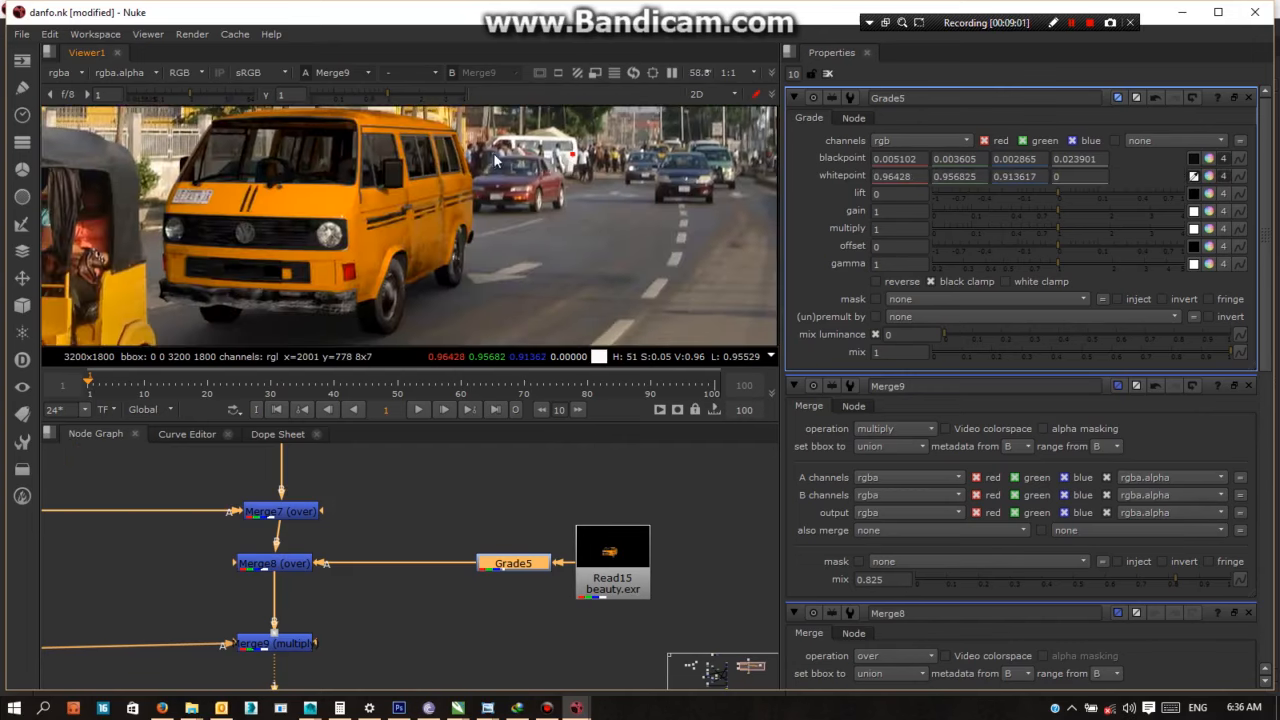
middle_drag(461, 228, 511, 305)
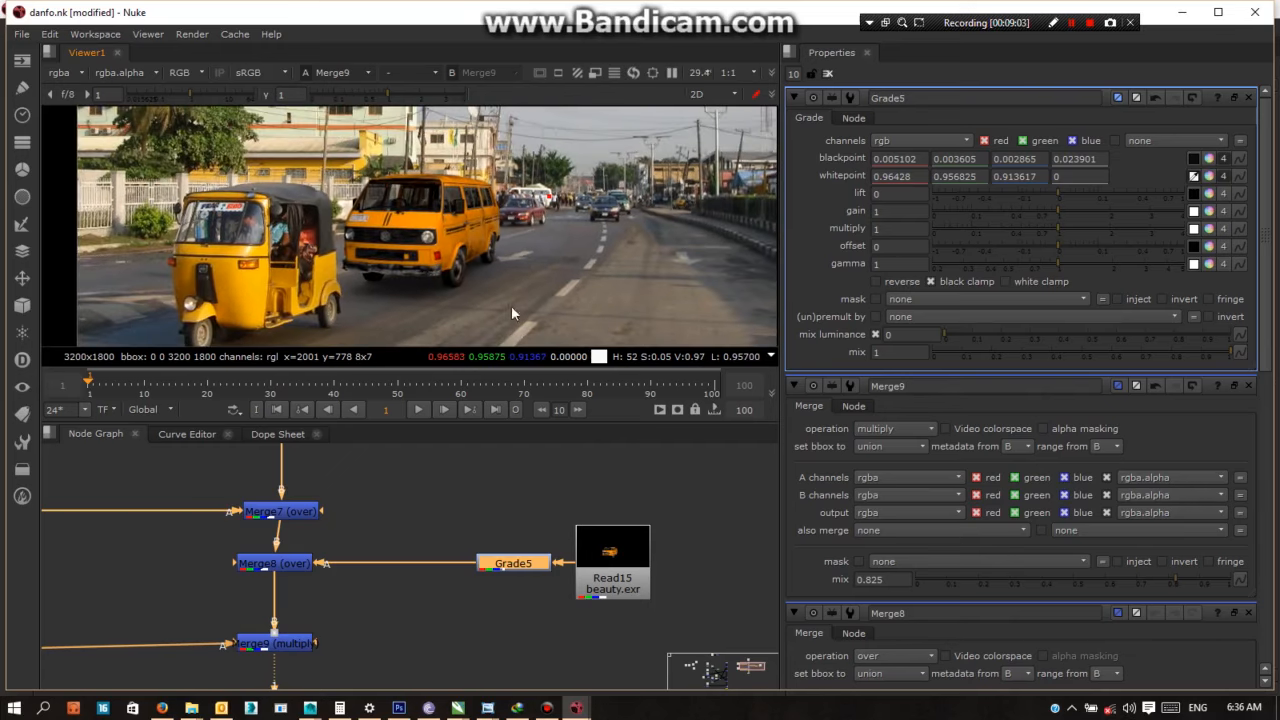
Compare the van with the Grade node disabled and enabled, up close and in the whole frame, leaving the node enabled
click(507, 603)
click(517, 564)
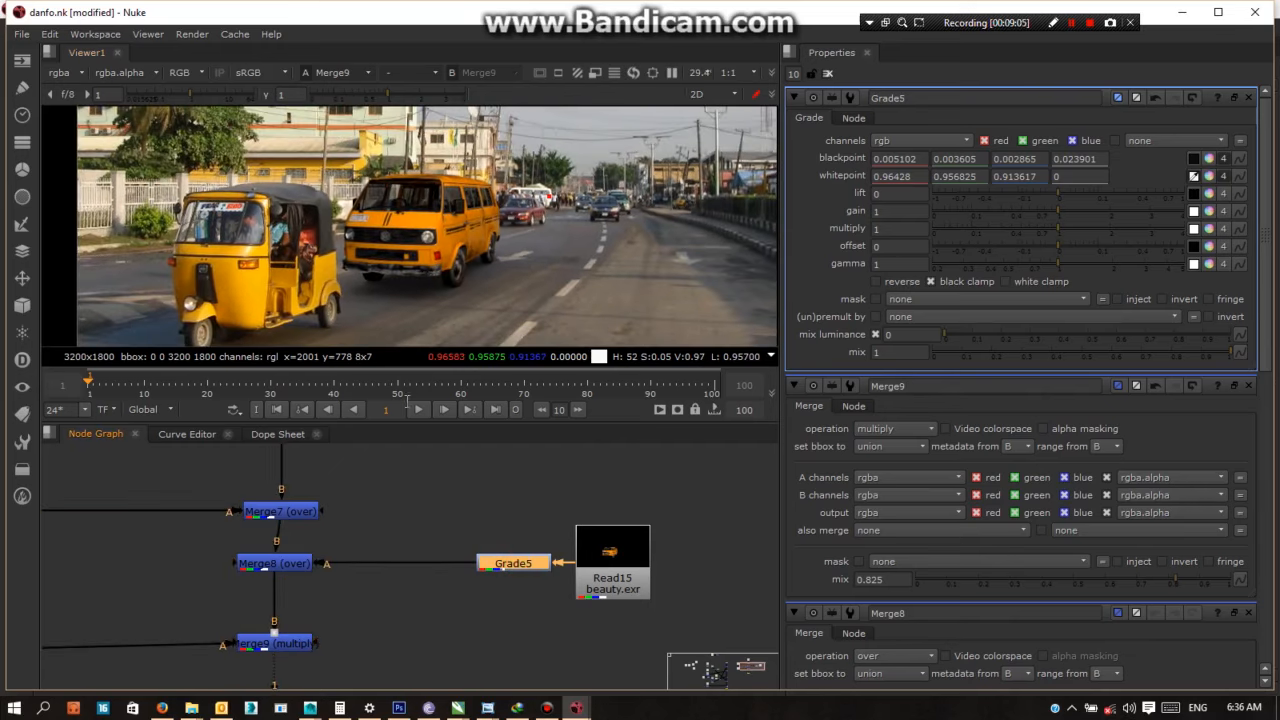
scroll(420, 176, up, 2)
middle_drag(445, 271, 450, 219)
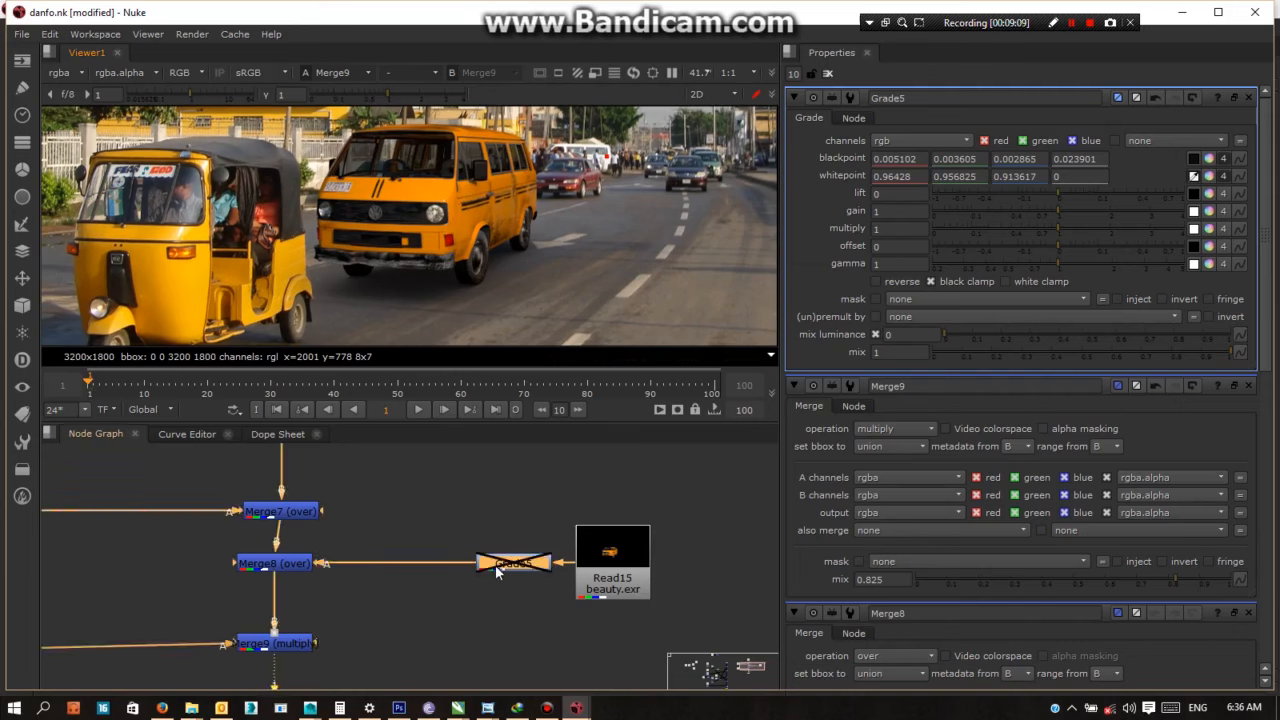
key(d)
key(d)
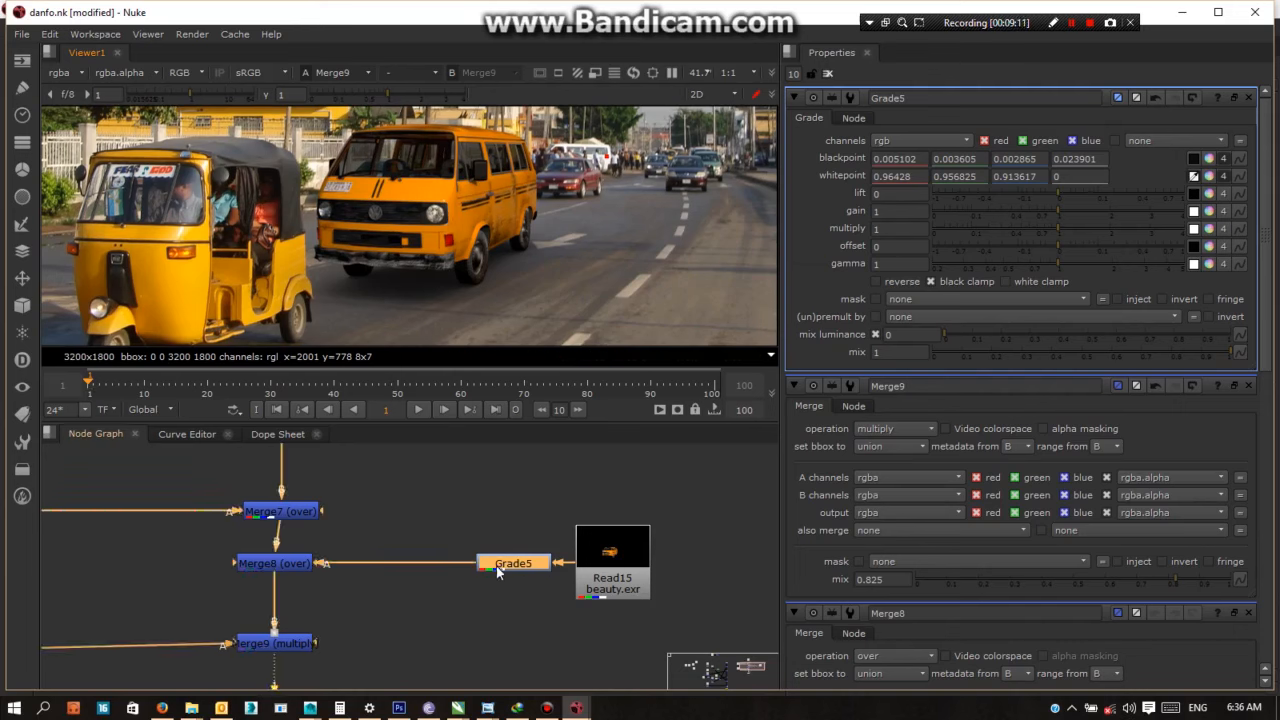
key(d)
key(d)
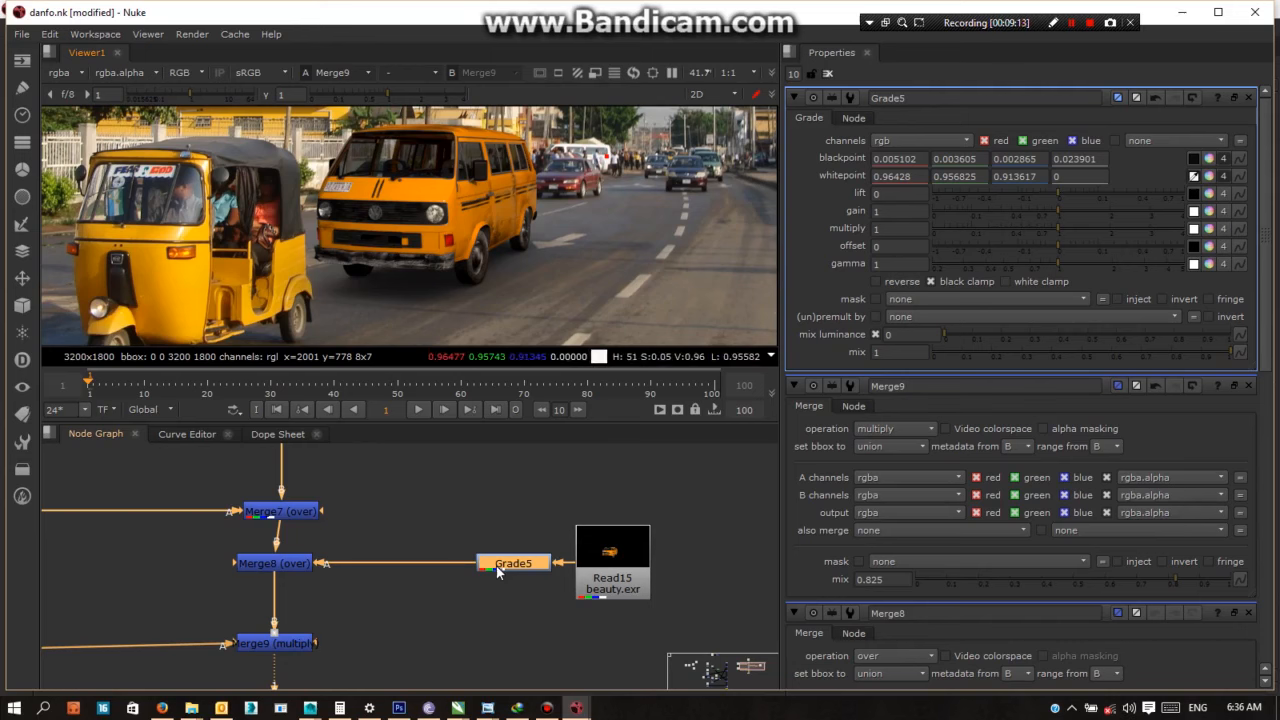
key(d)
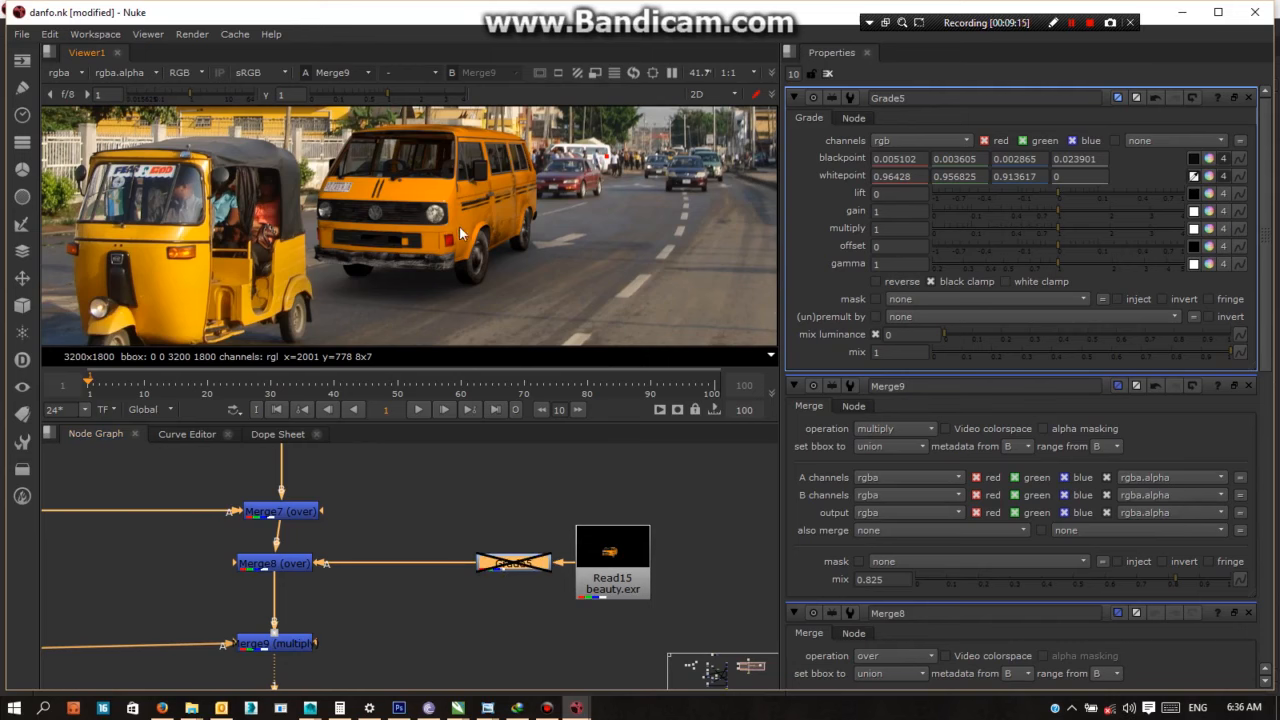
scroll(460, 234, down, 3)
key(d)
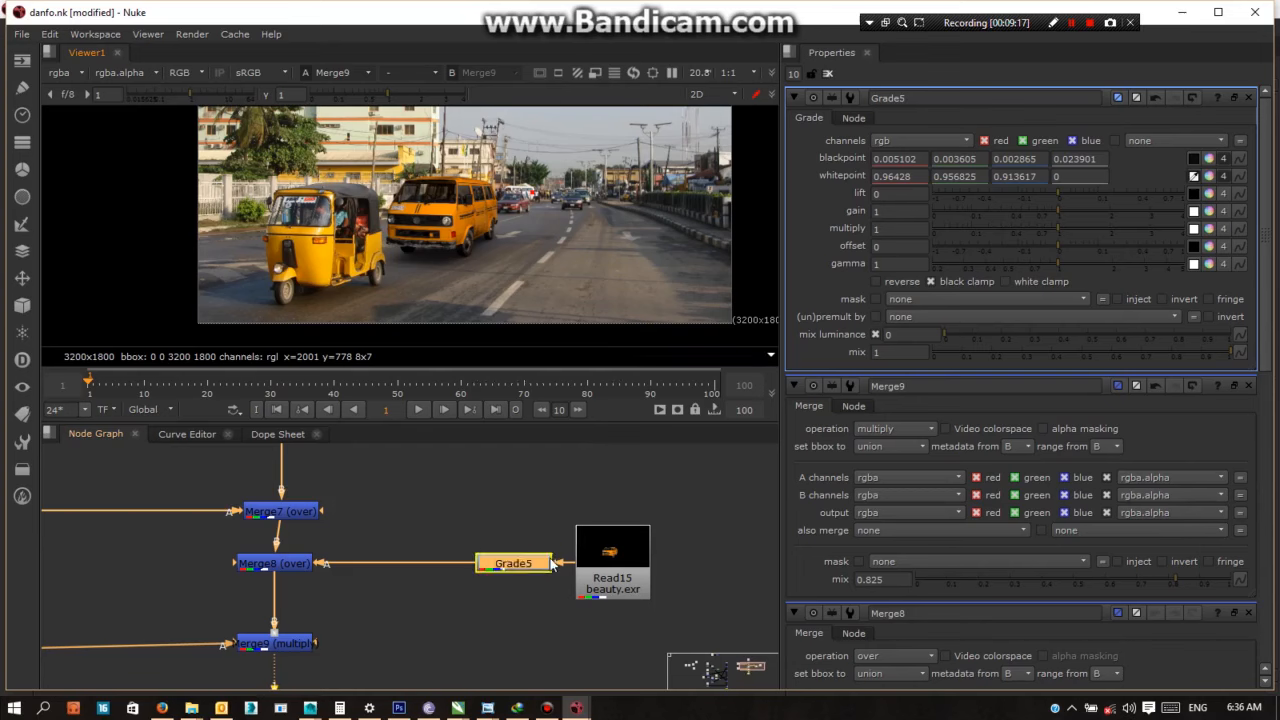
Shift the beauty Read and Grade nodes farther from the Merge node and insert a ColorCorrect node below the Grade
scroll(549, 568, up, 2)
scroll(552, 571, down, 2)
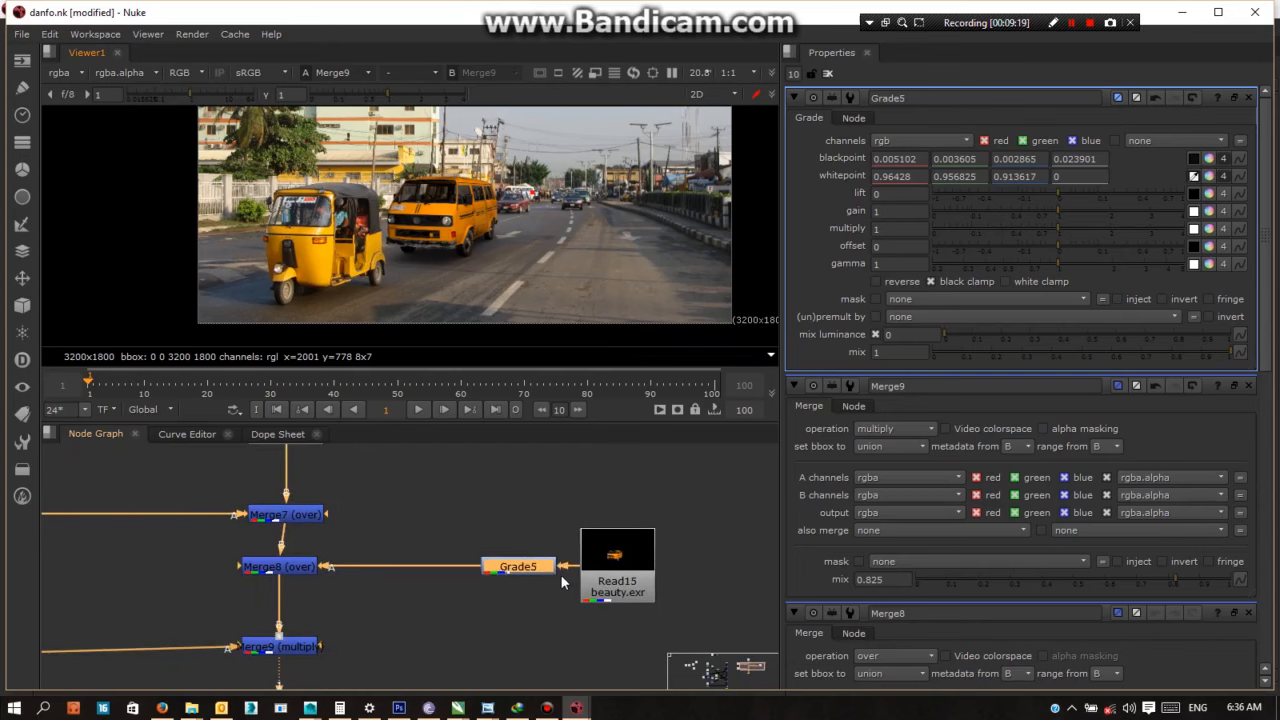
drag(628, 557, 679, 558)
click(524, 566)
drag(523, 562, 556, 563)
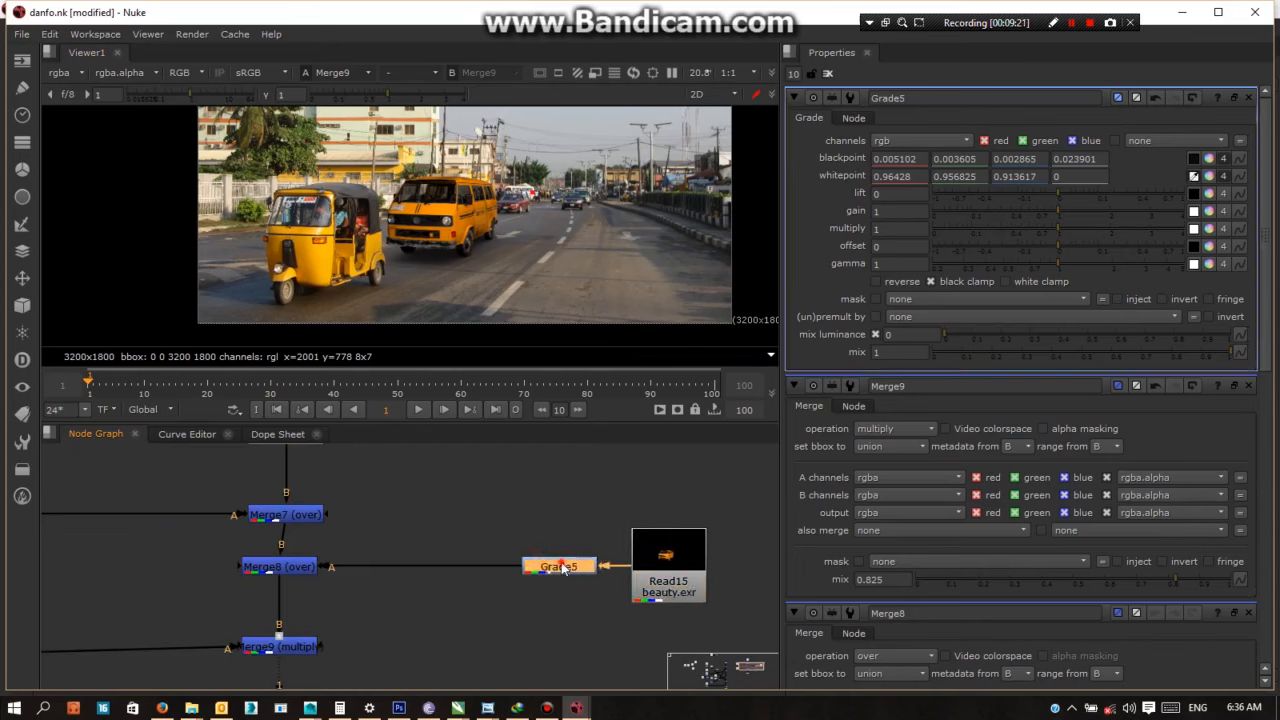
click(561, 565)
key(c)
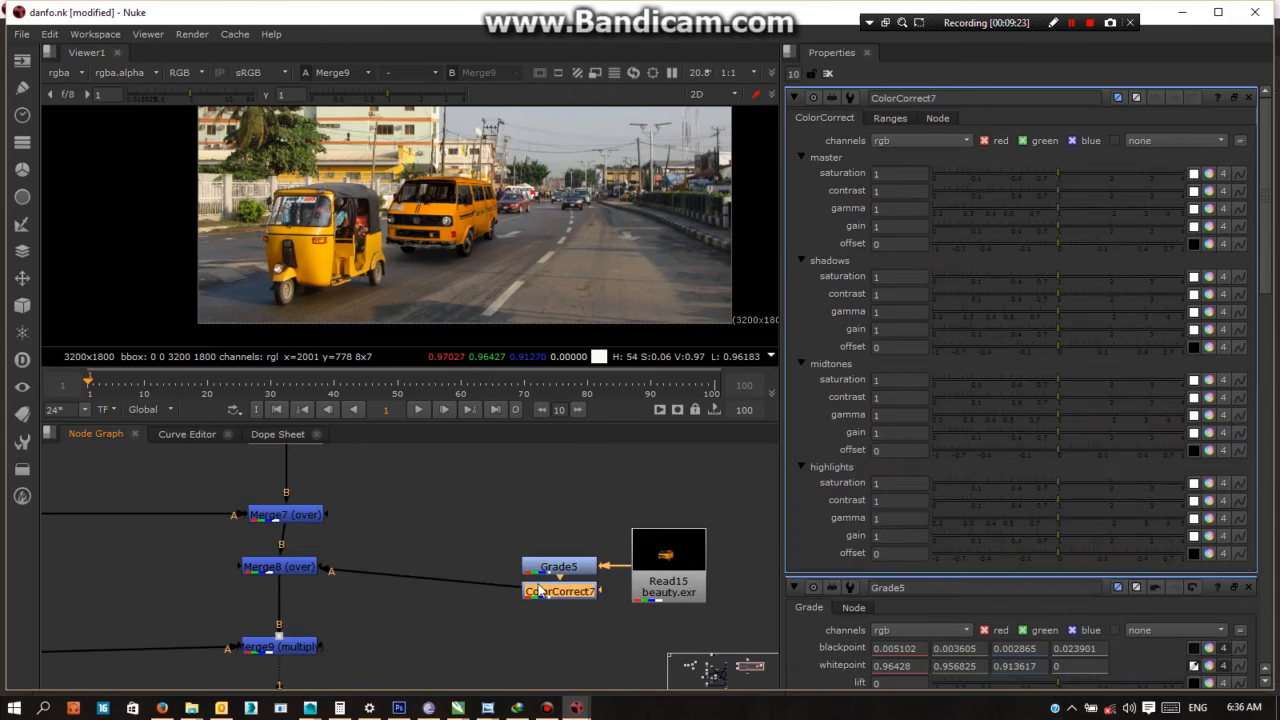
mouse_move(548, 604)
mouse_down()
mouse_move(545, 648)
mouse_move(549, 614)
mouse_up()
scroll(525, 197, up, 3)
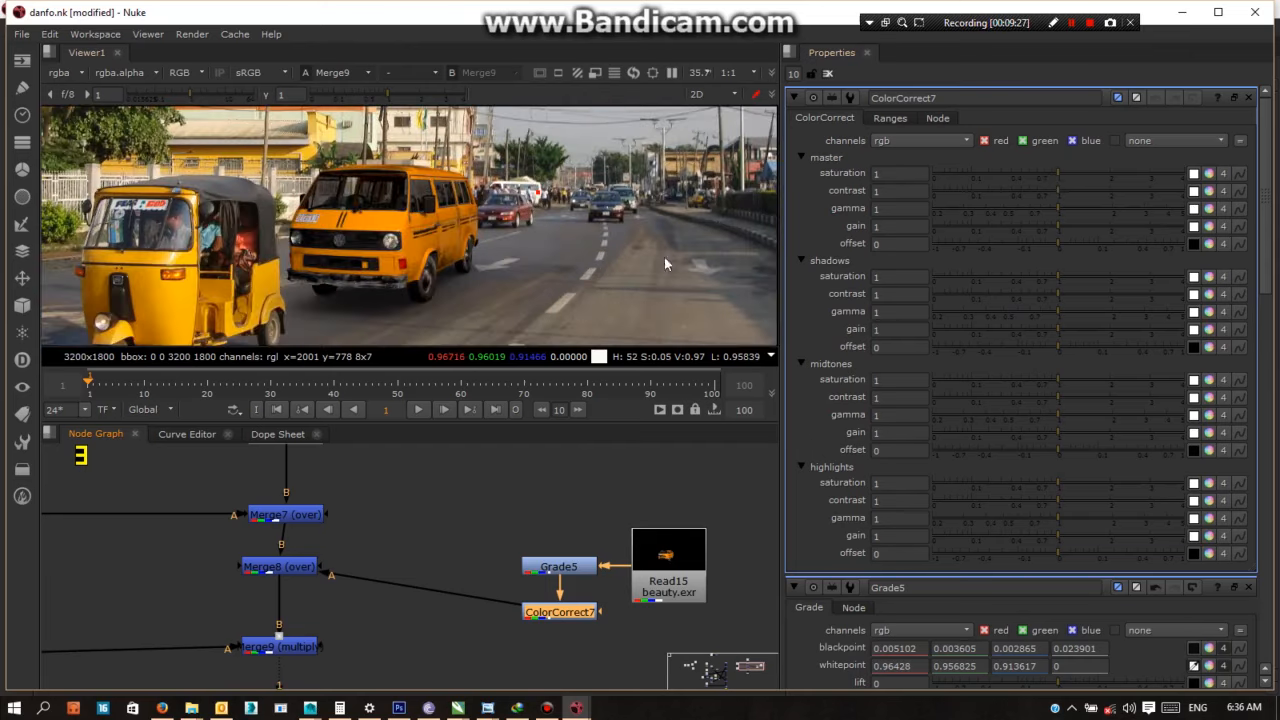
click(547, 708)
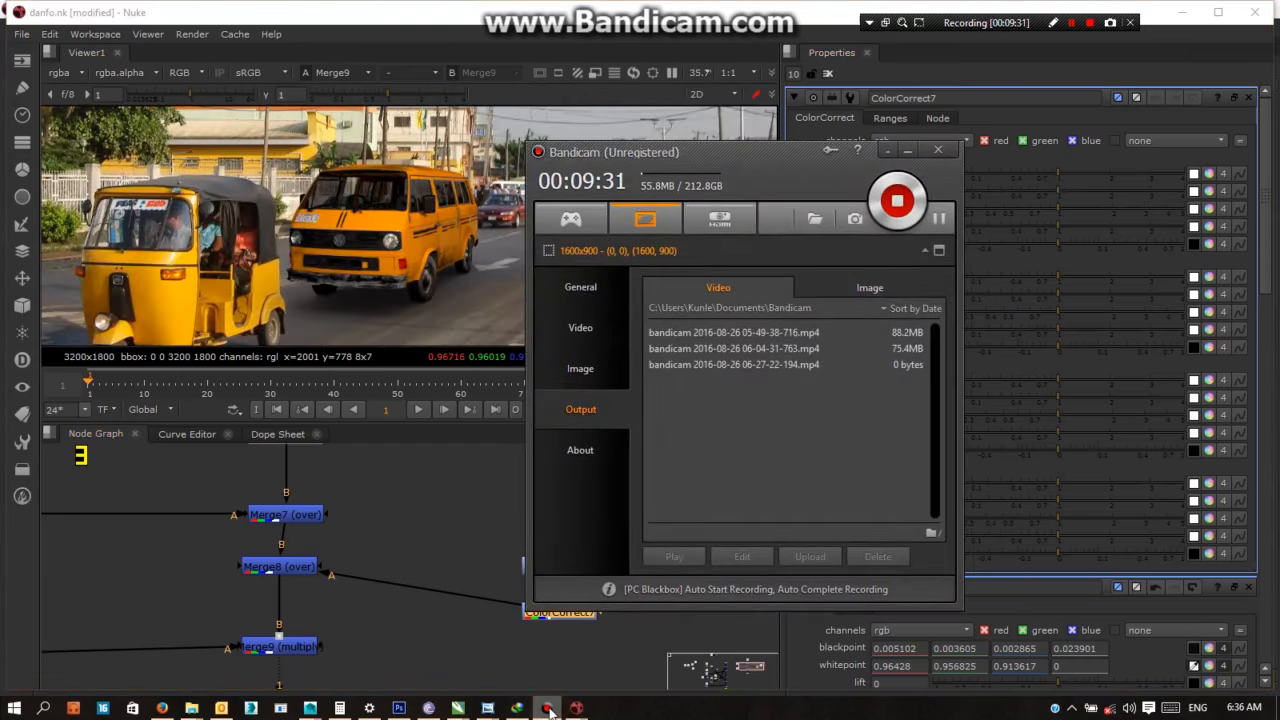